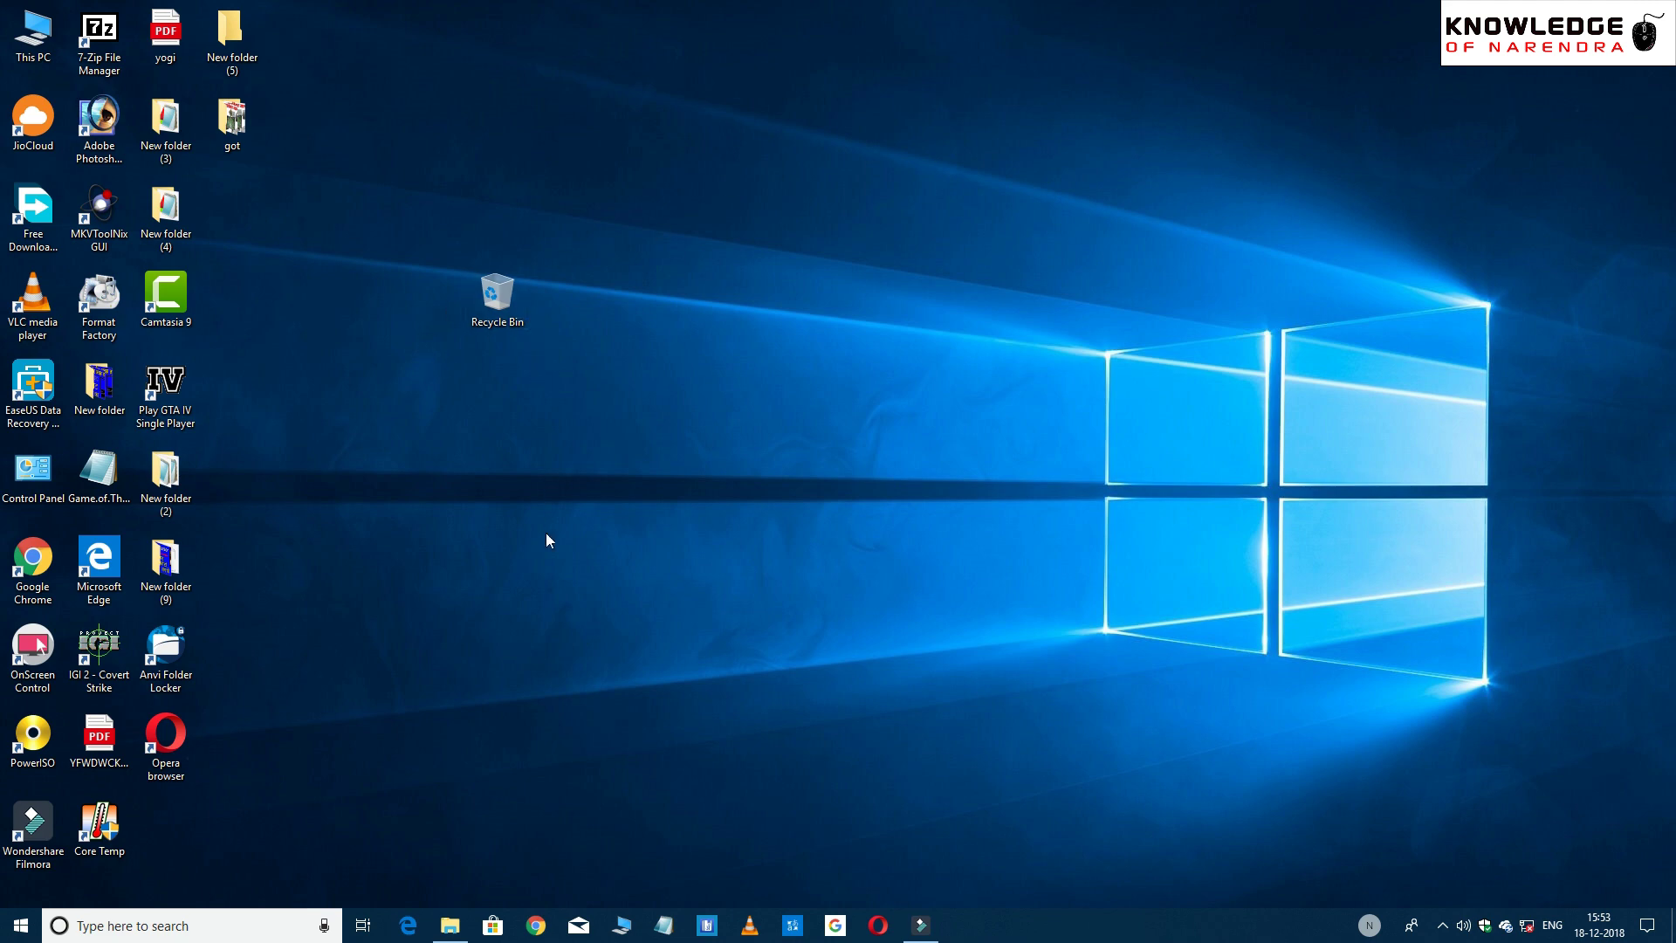
Open the New Volume (J:) drive window and move New folder (7) to the Recycle Bin
click(450, 925)
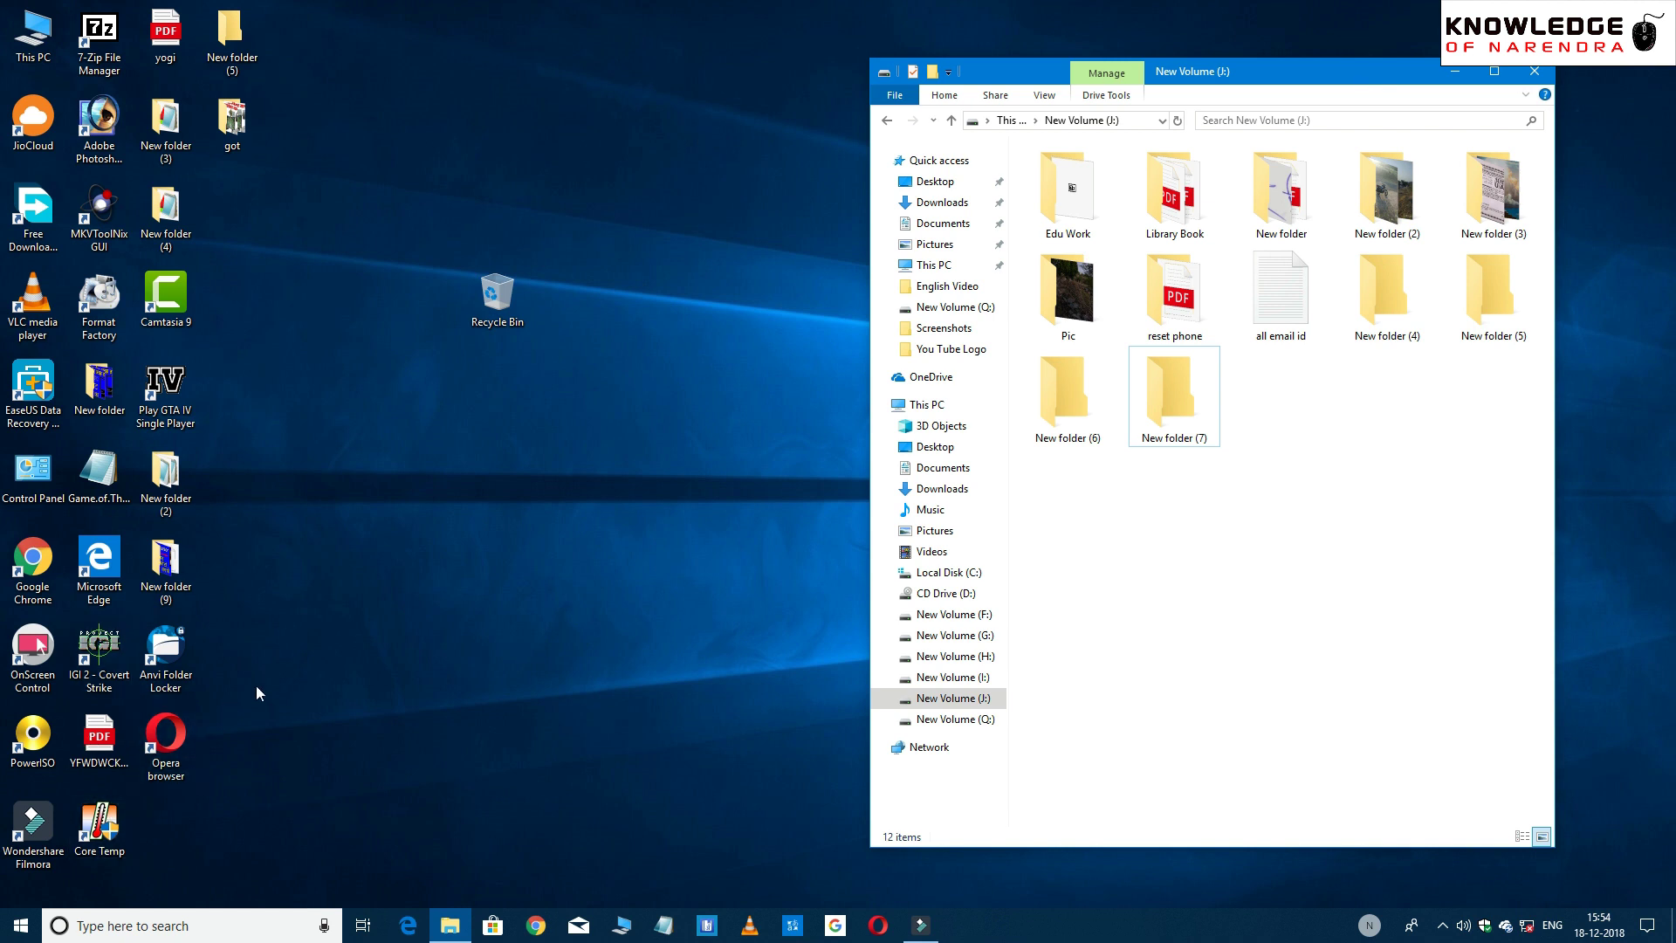
right_click(1177, 391)
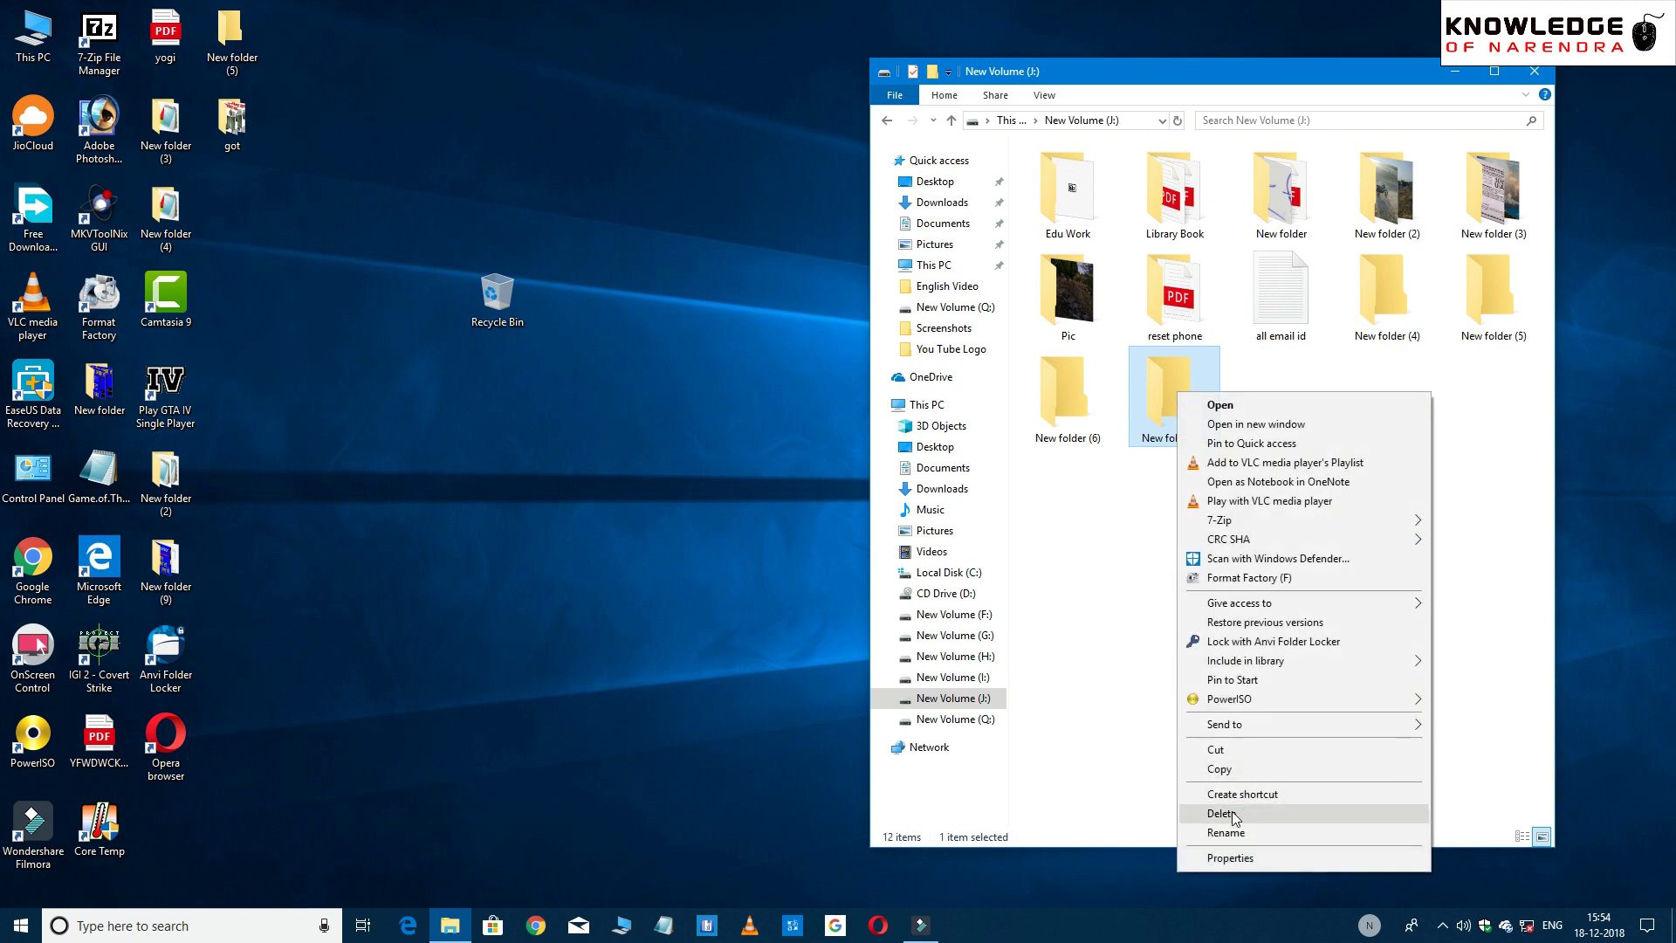
click(1233, 813)
click(912, 532)
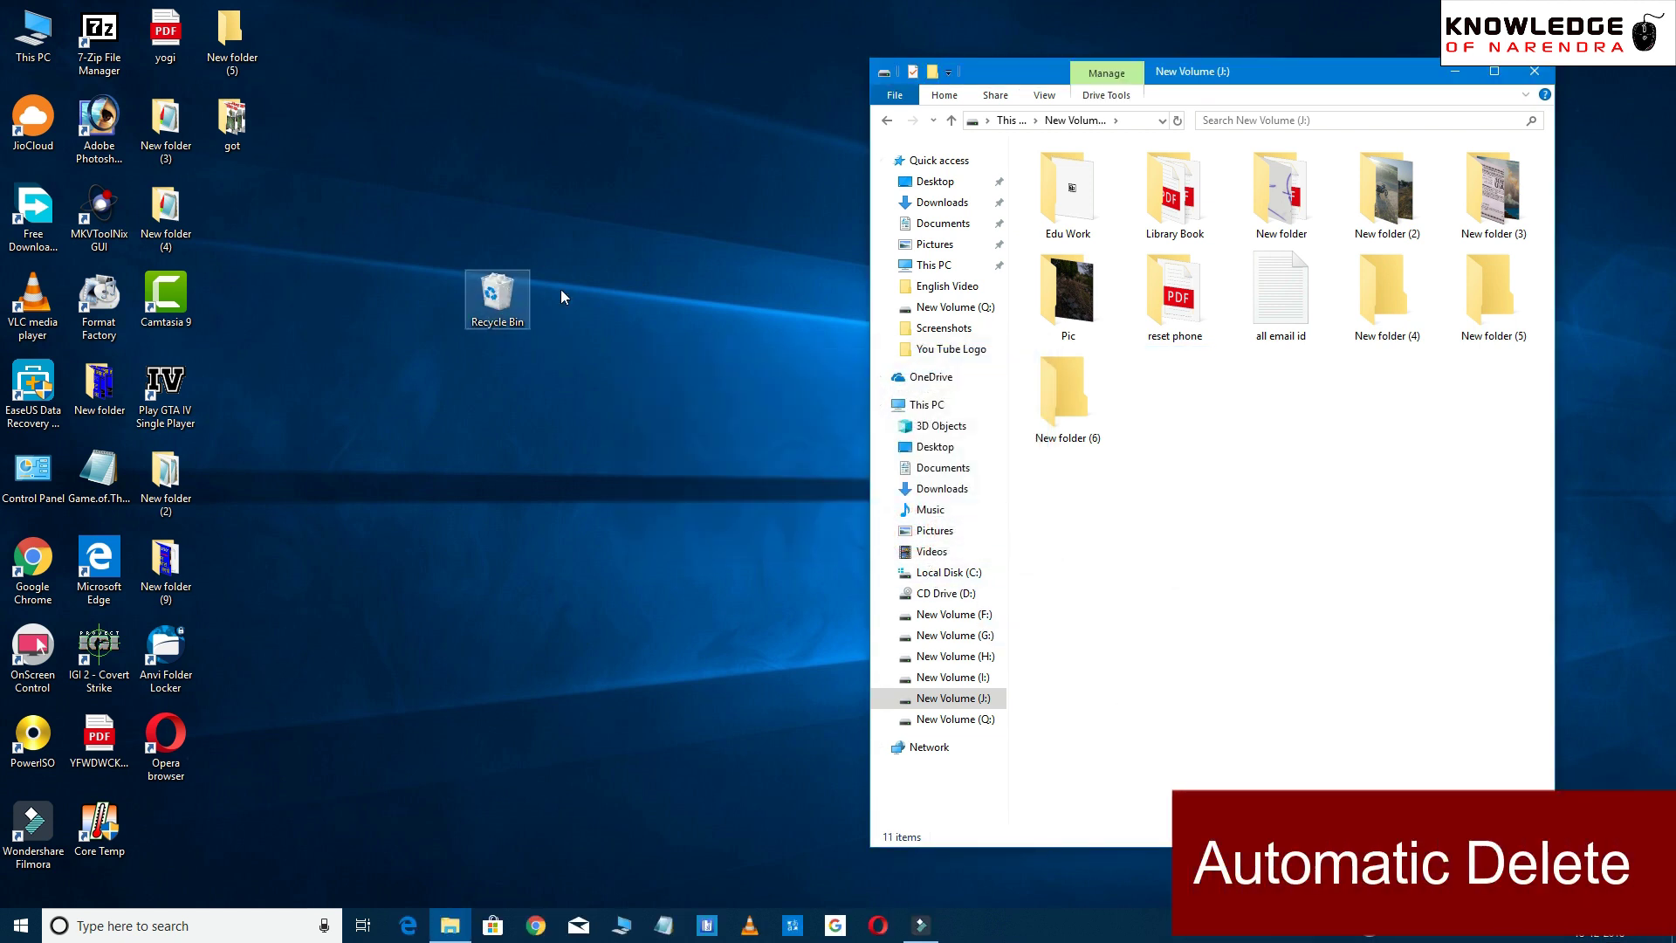
Open the Recycle Bin beside the drive window, check for the deleted folder, and close it
double_click(495, 297)
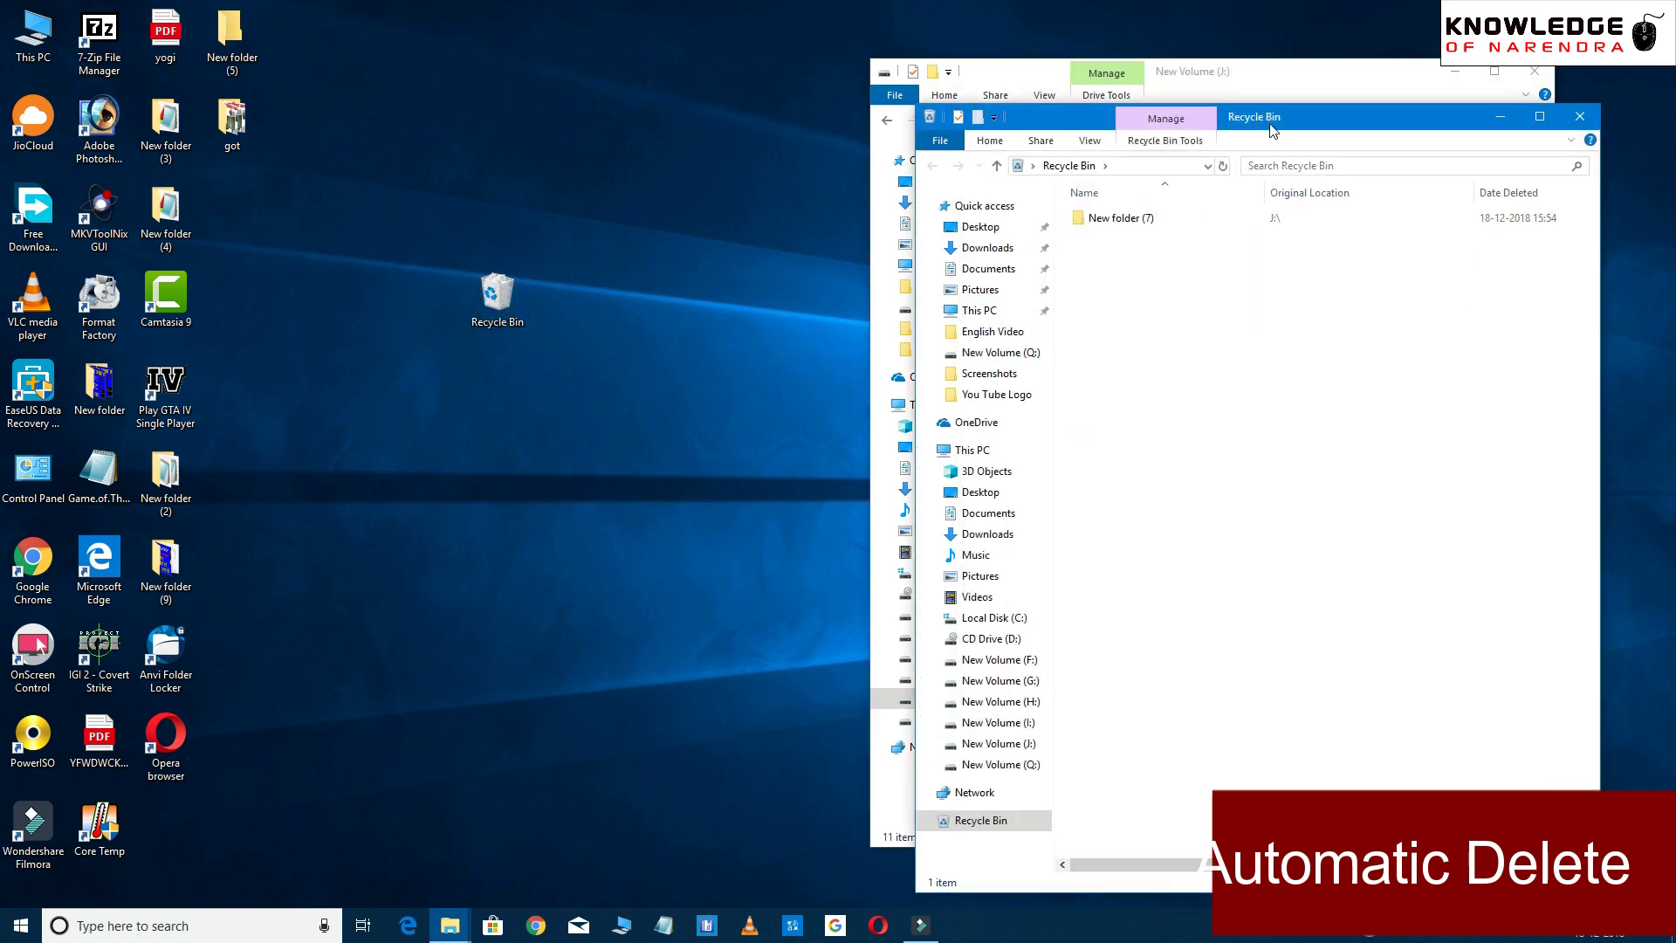
drag(1272, 130, 472, 90)
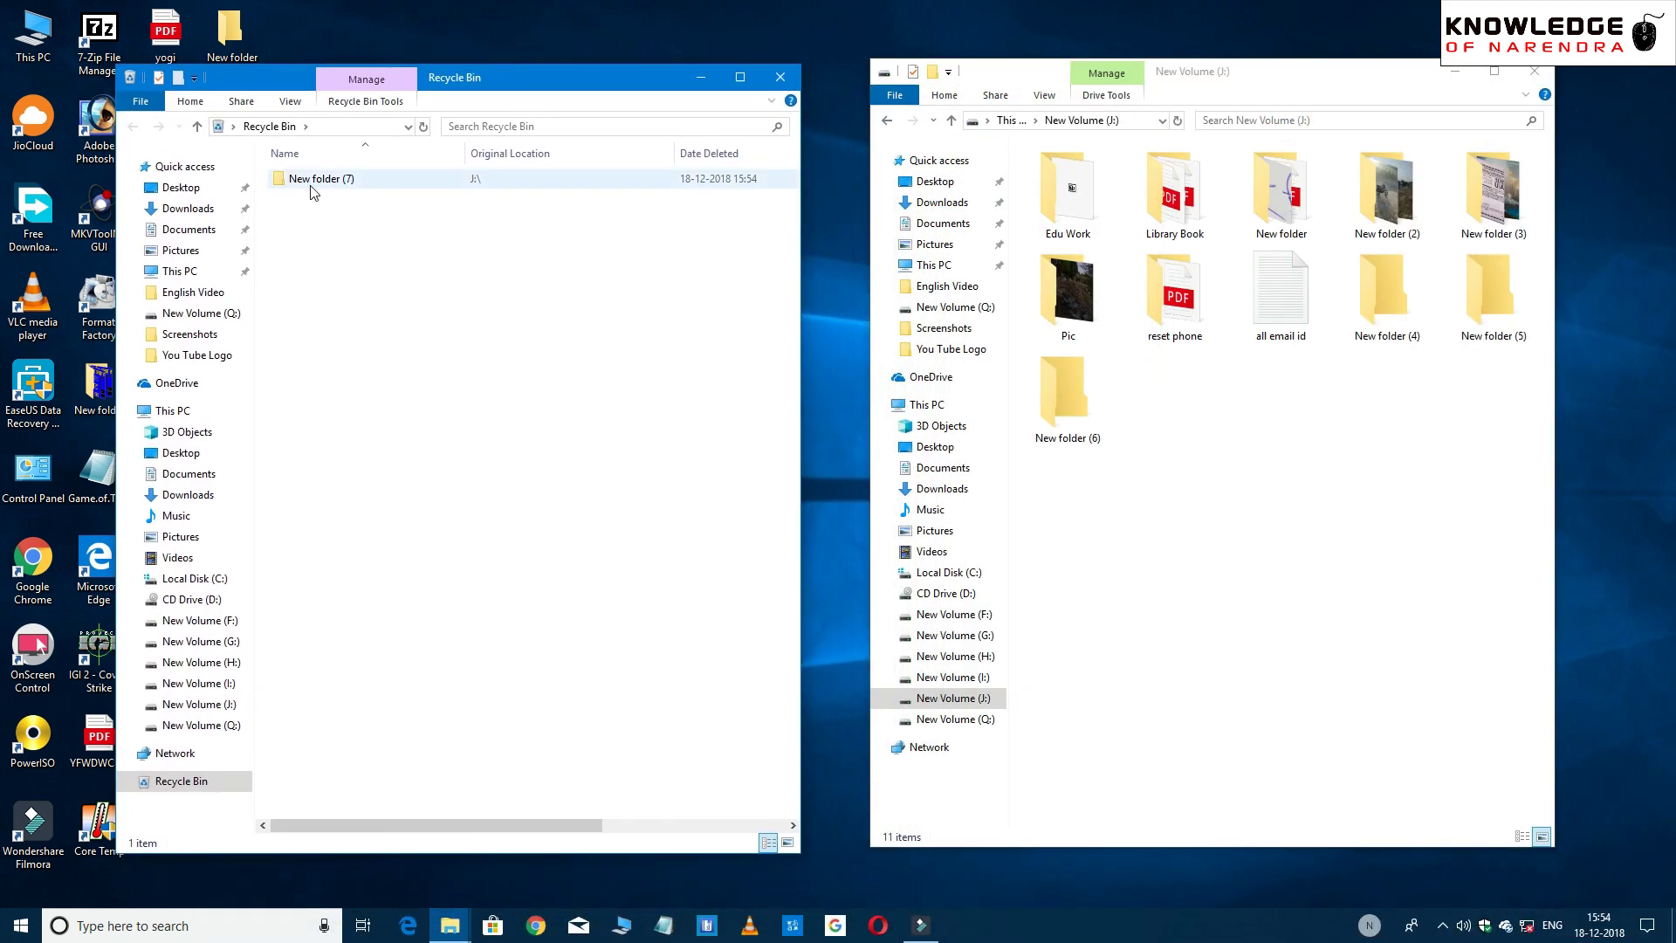
click(780, 77)
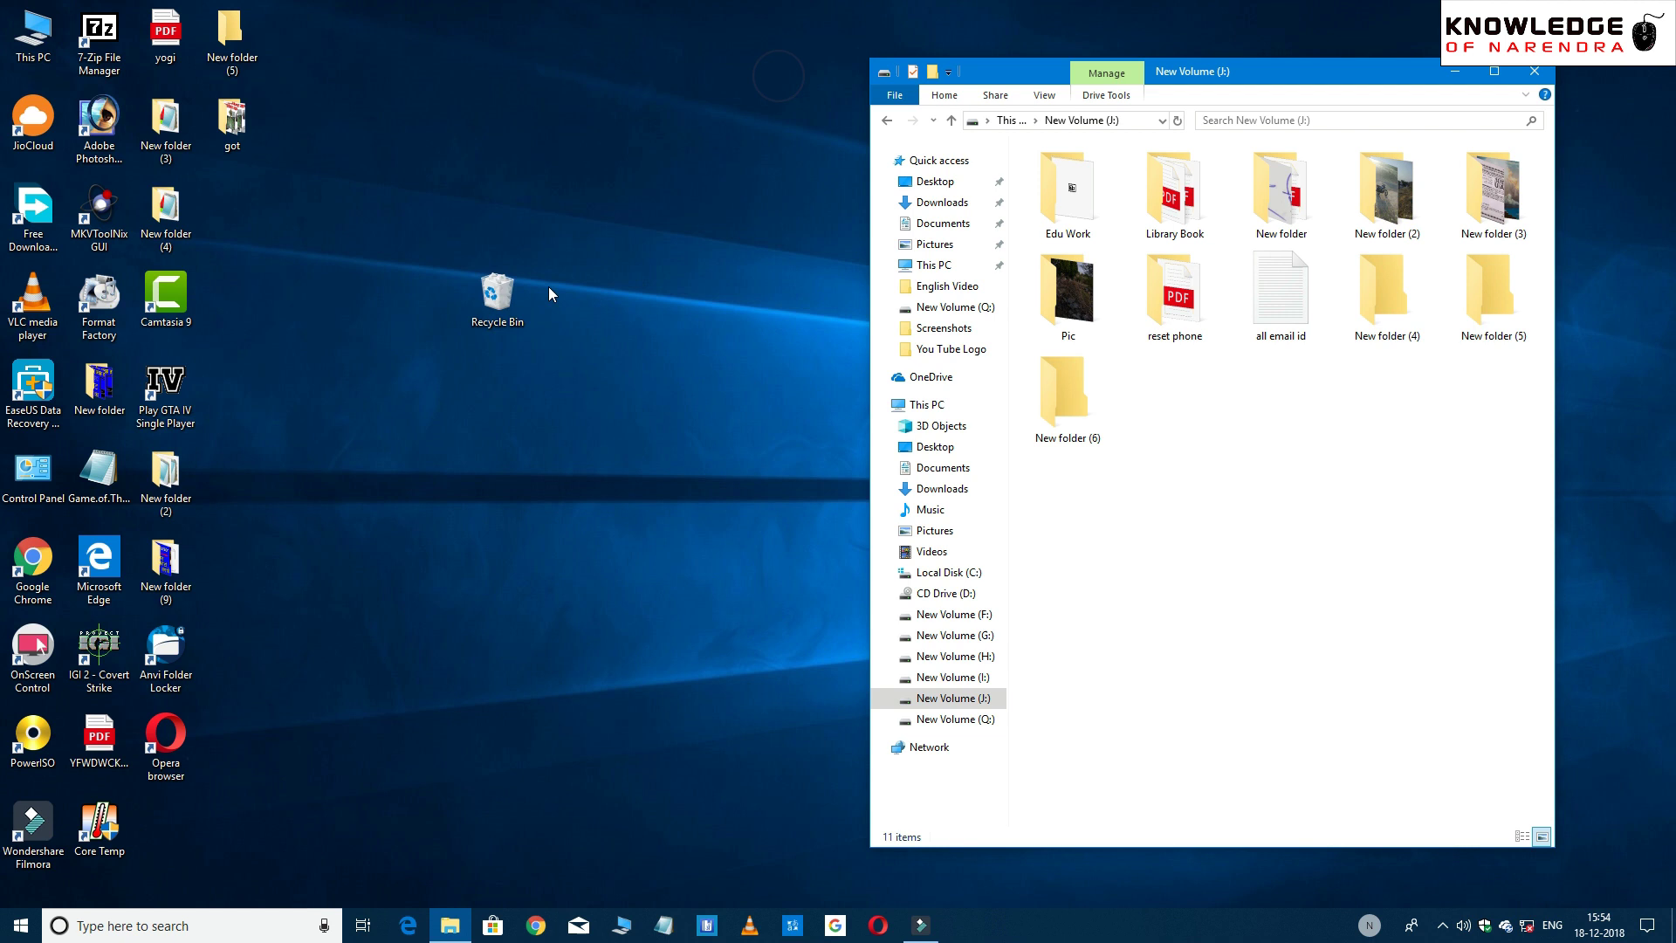
Empty the Recycle Bin and confirm the permanent deletion of New folder (7)
right_click(488, 294)
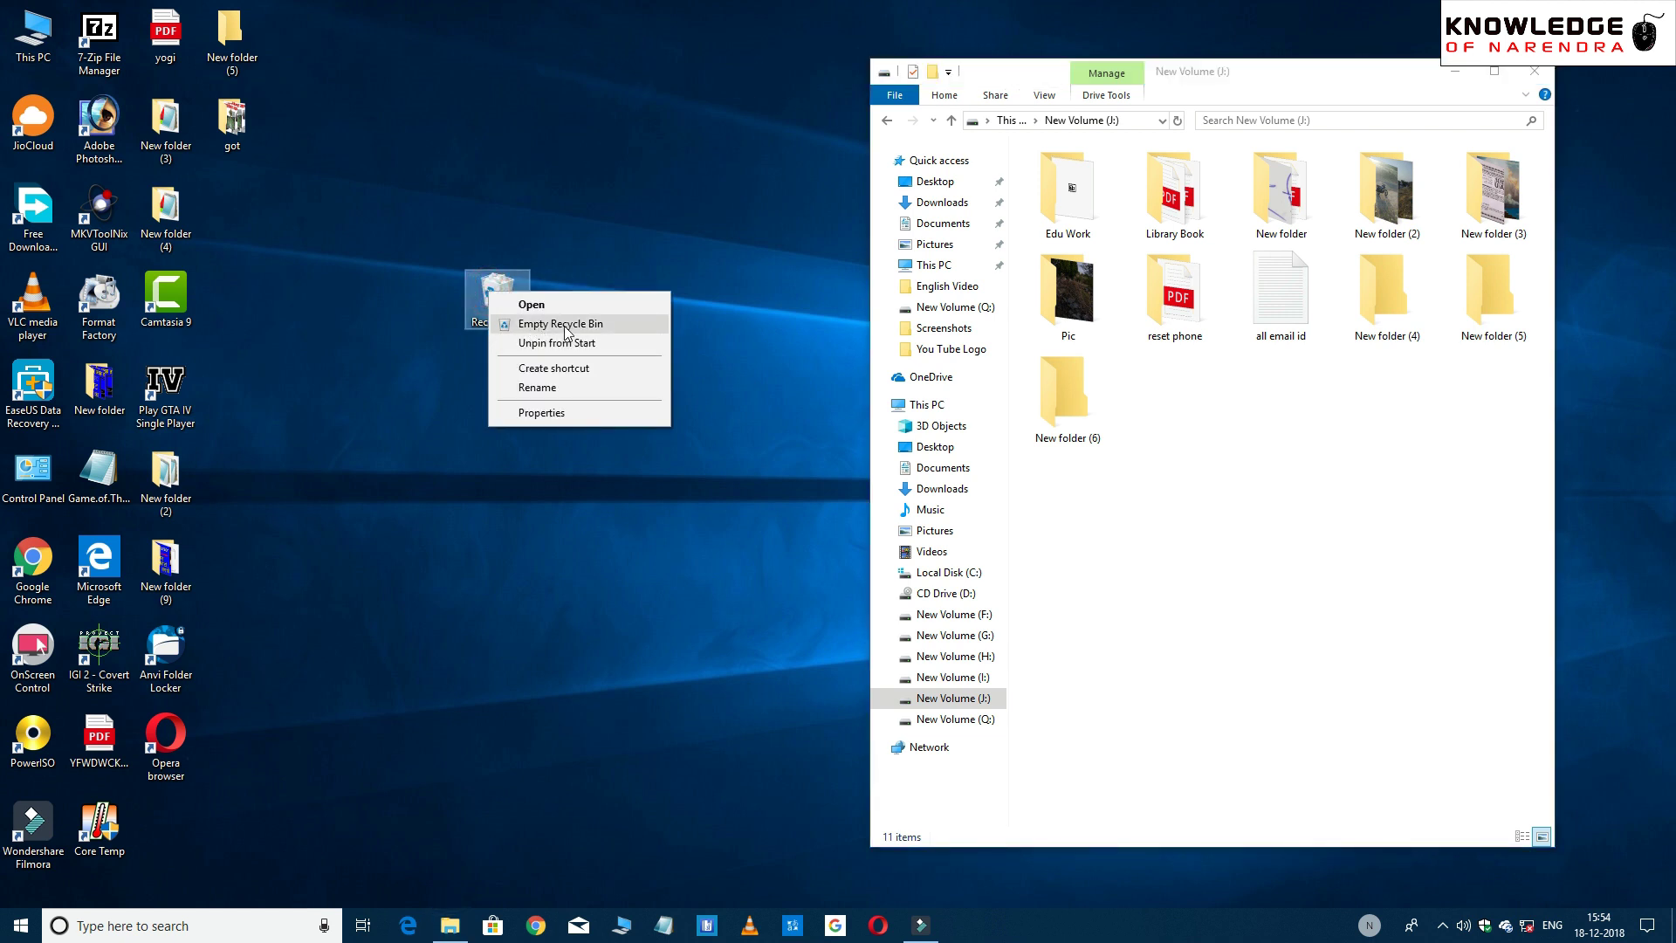
click(609, 325)
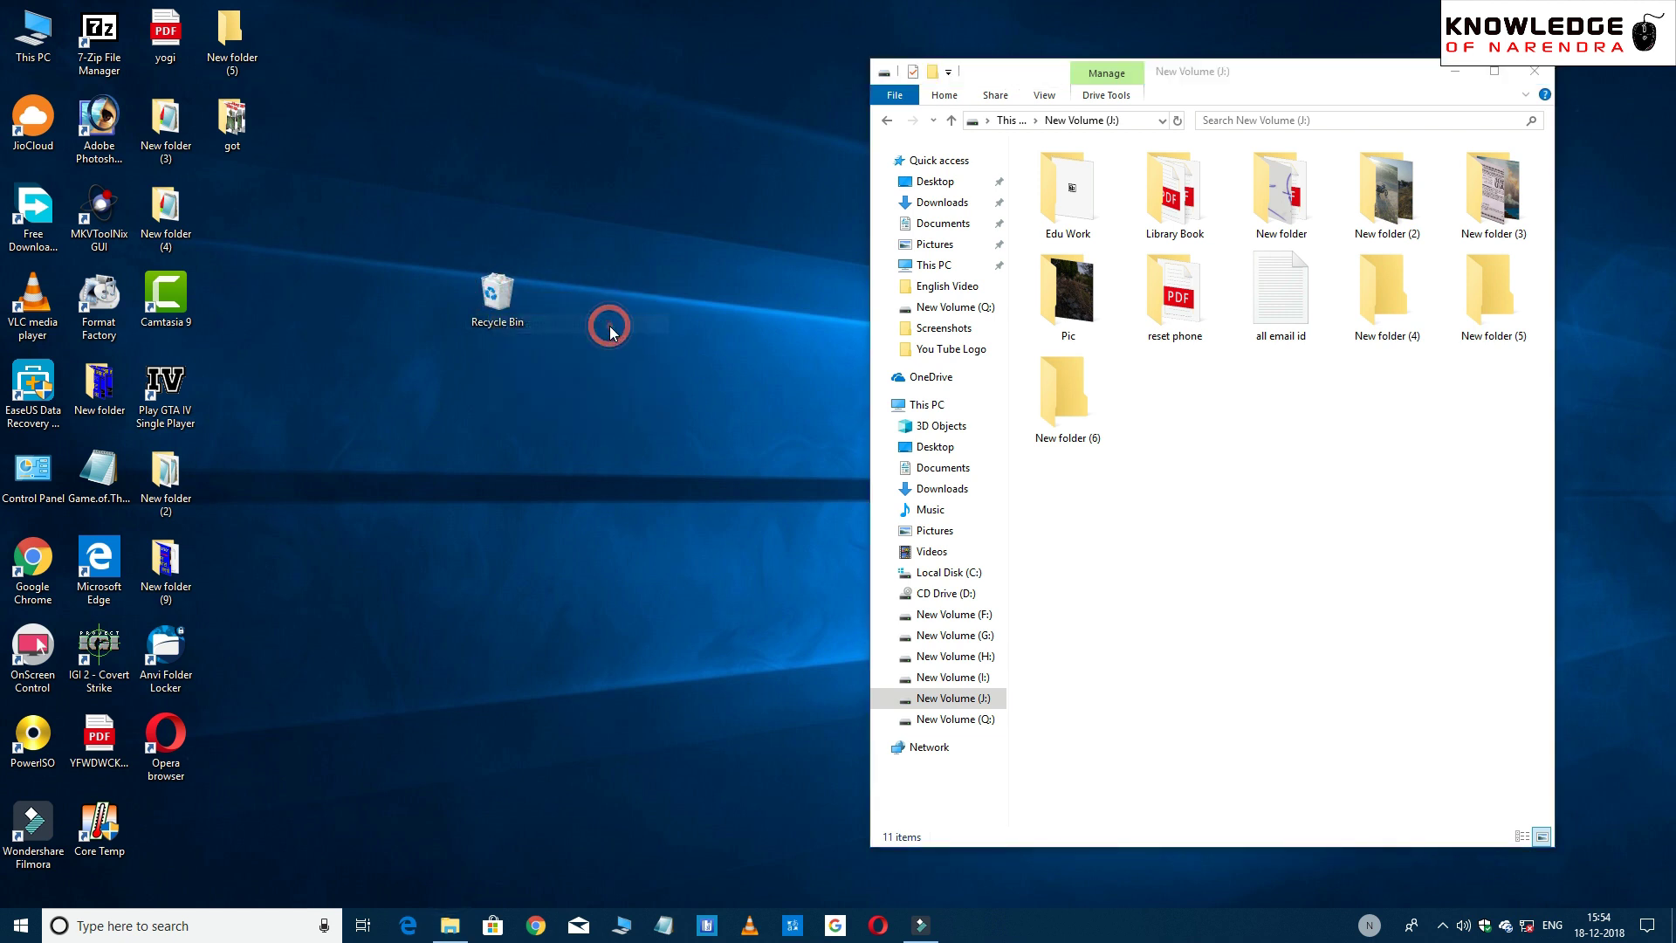
click(912, 530)
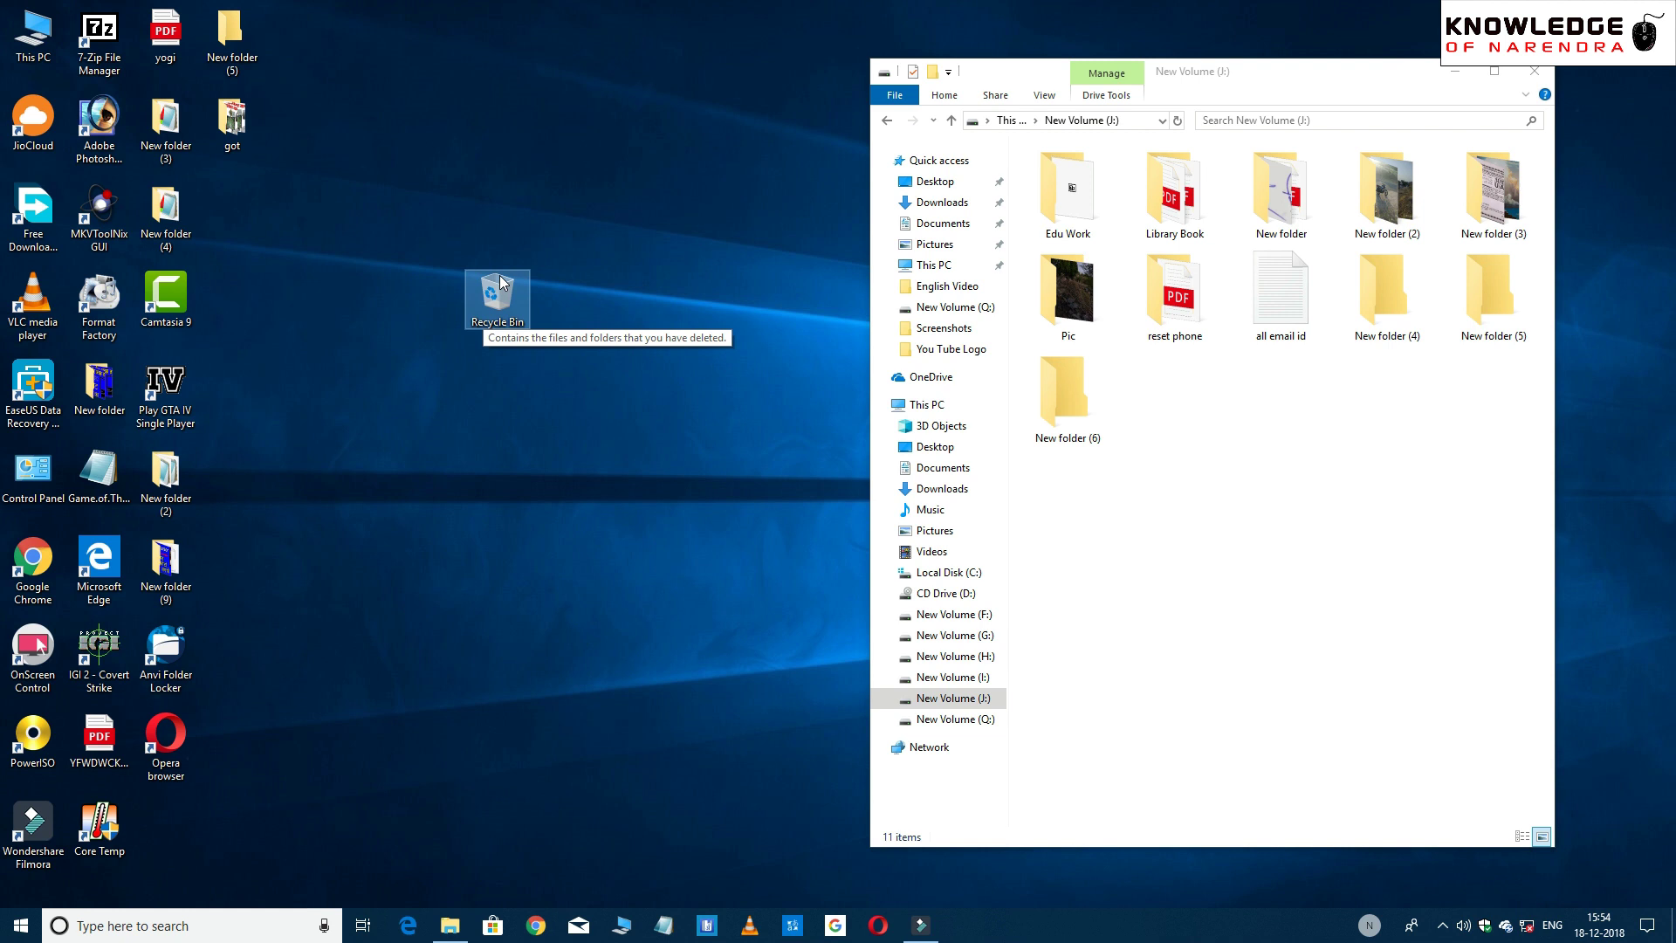
Open the Storage sense options in the Windows system settings for changing how space is freed up automatically
click(1646, 925)
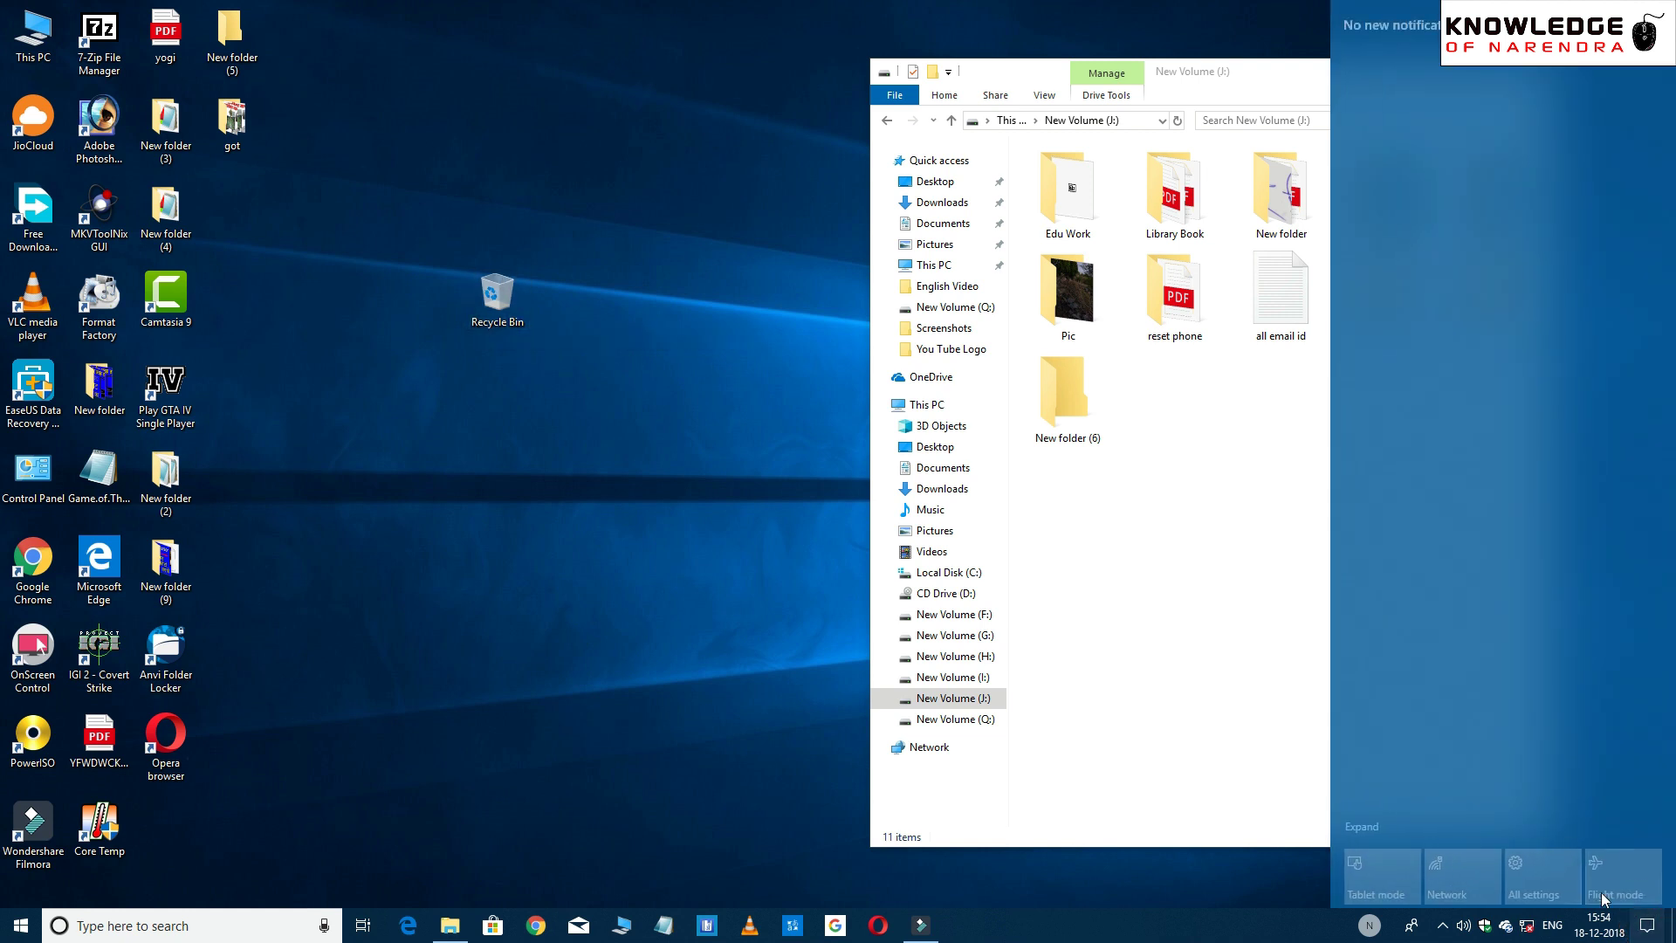
click(1539, 892)
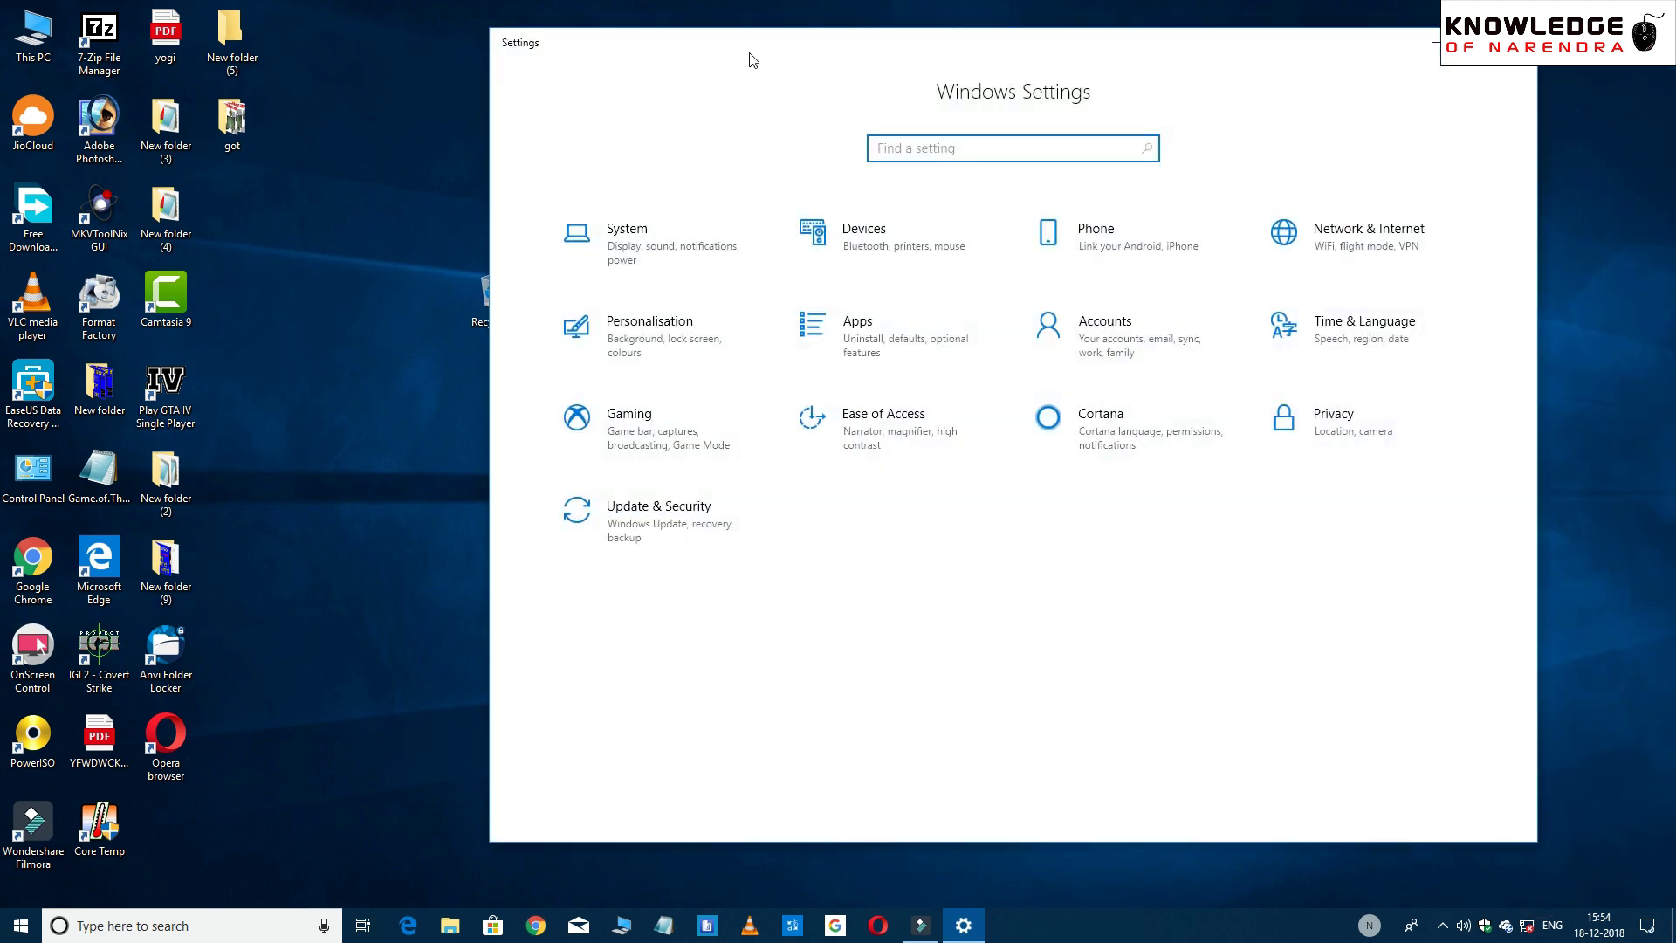
drag(752, 59, 864, 56)
click(733, 240)
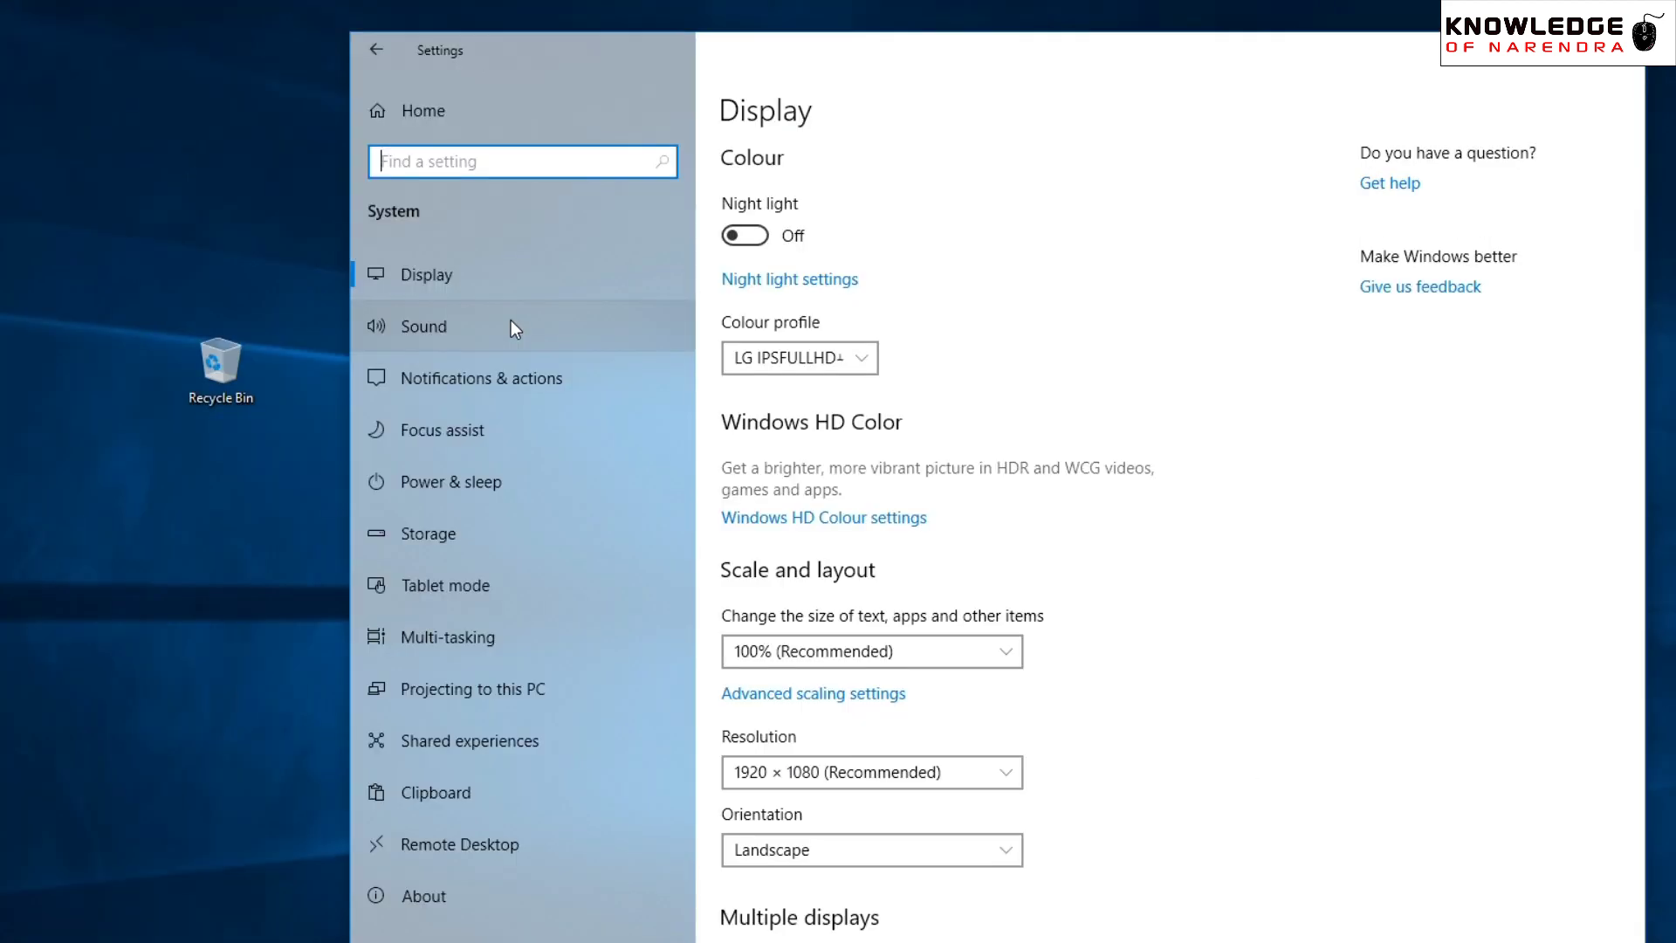
click(442, 532)
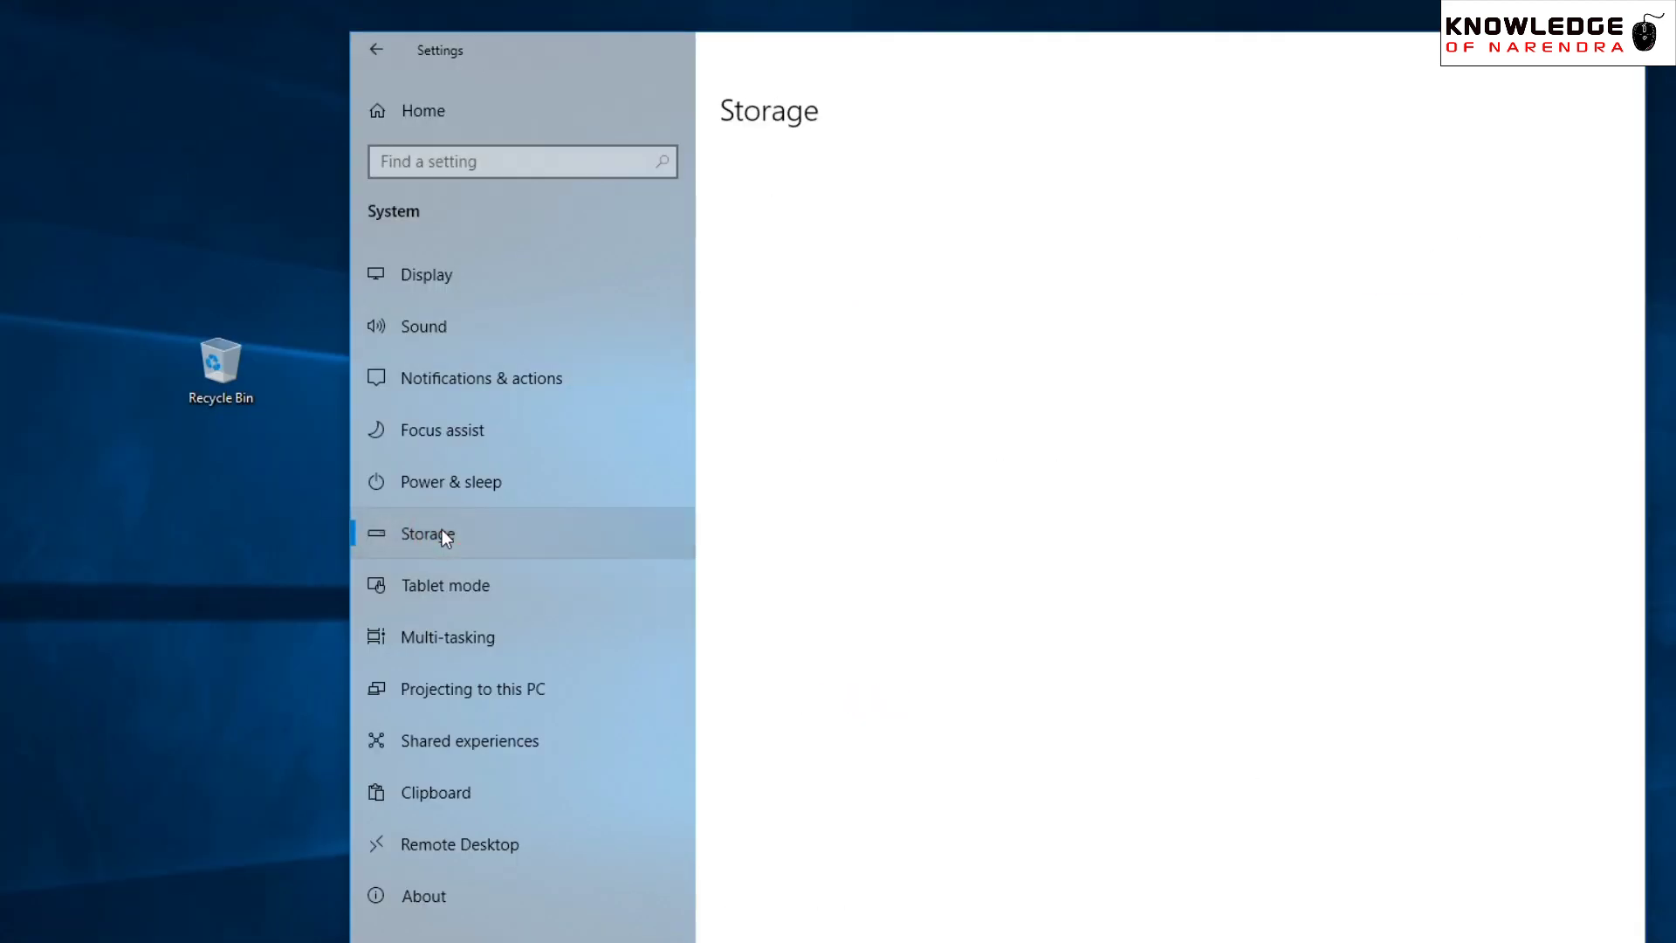
scroll(861, 631, down, 2)
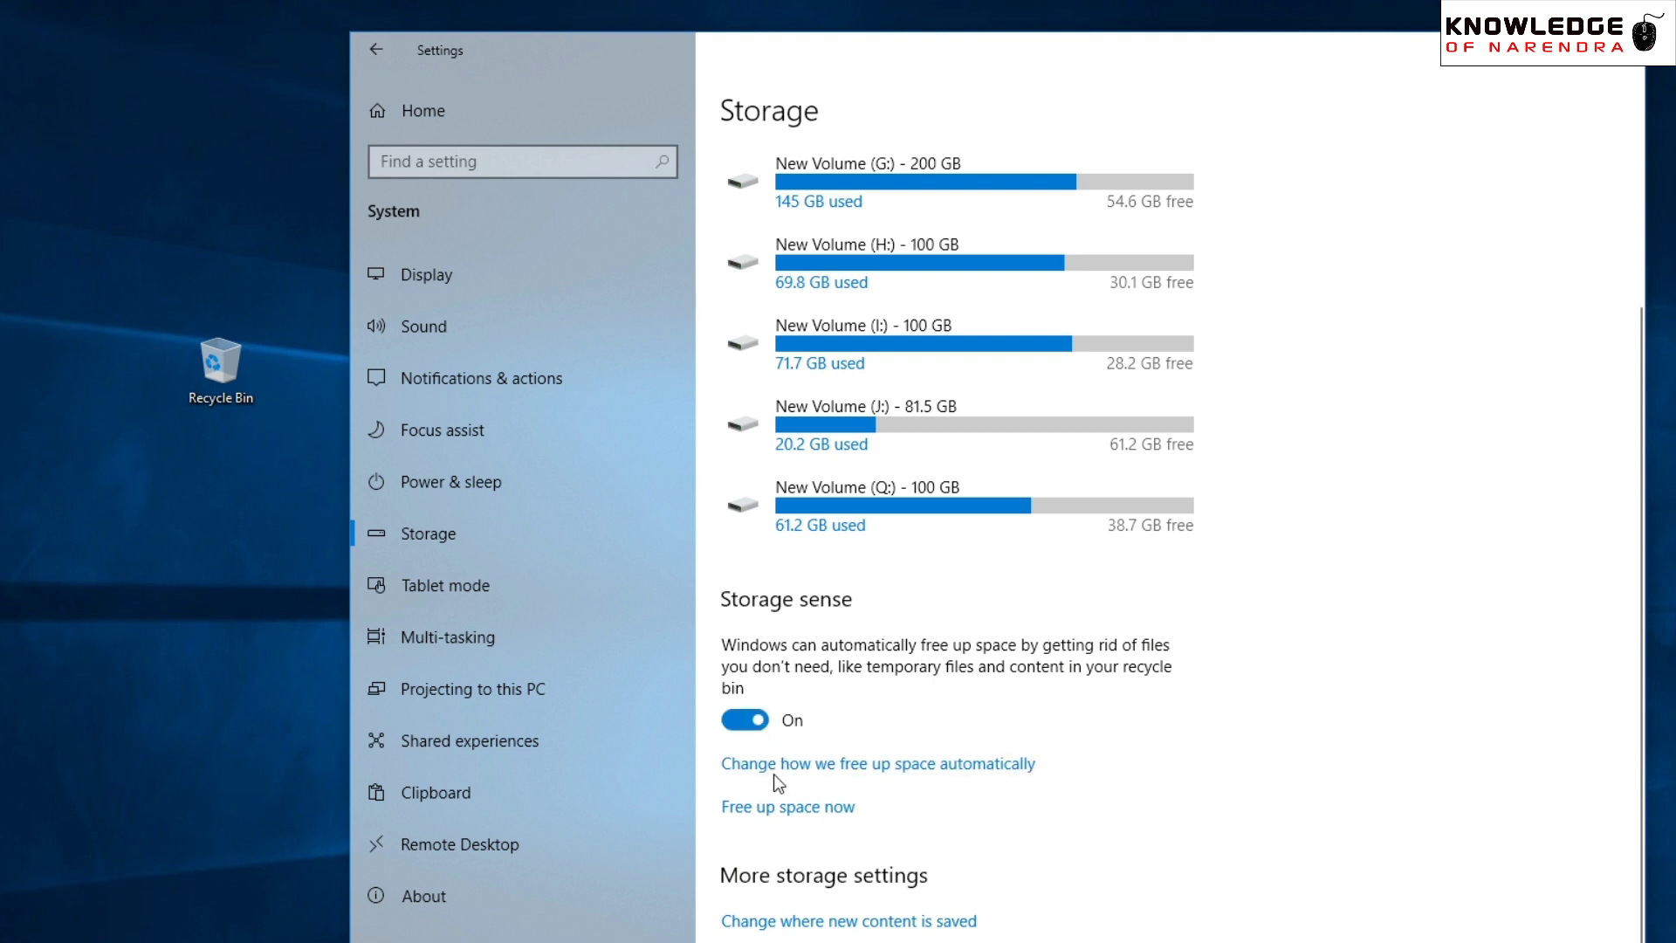
click(902, 767)
drag(520, 62, 592, 55)
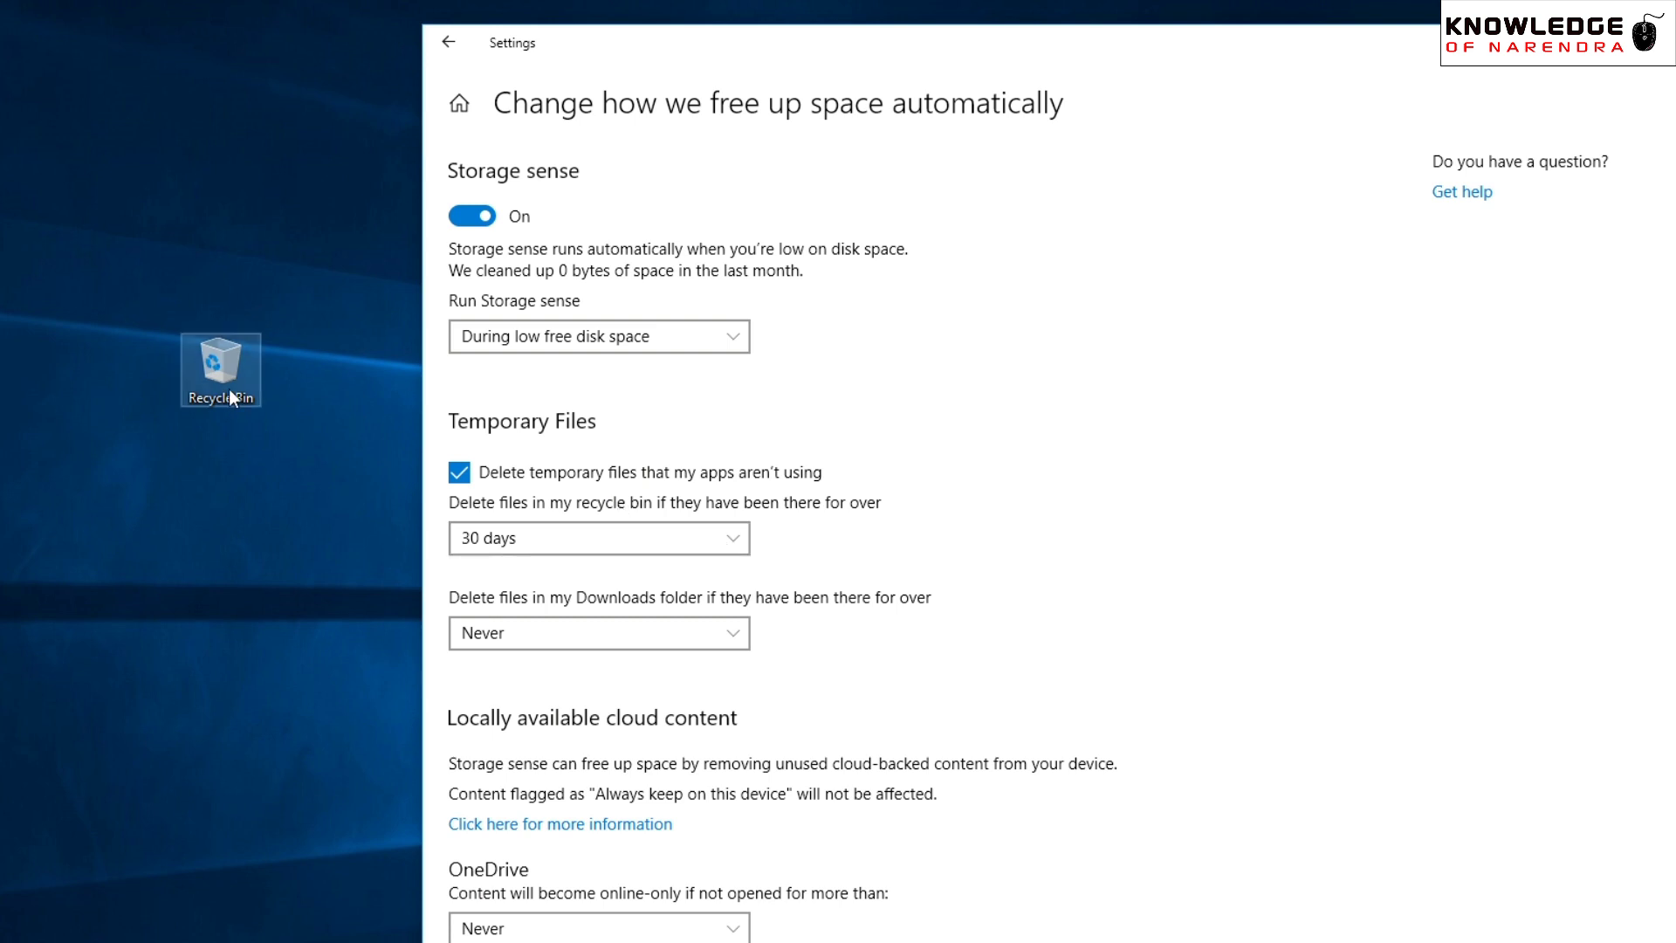
Set Storage sense to delete recycle bin files that have been there for over 1 day, and close the settings
click(698, 539)
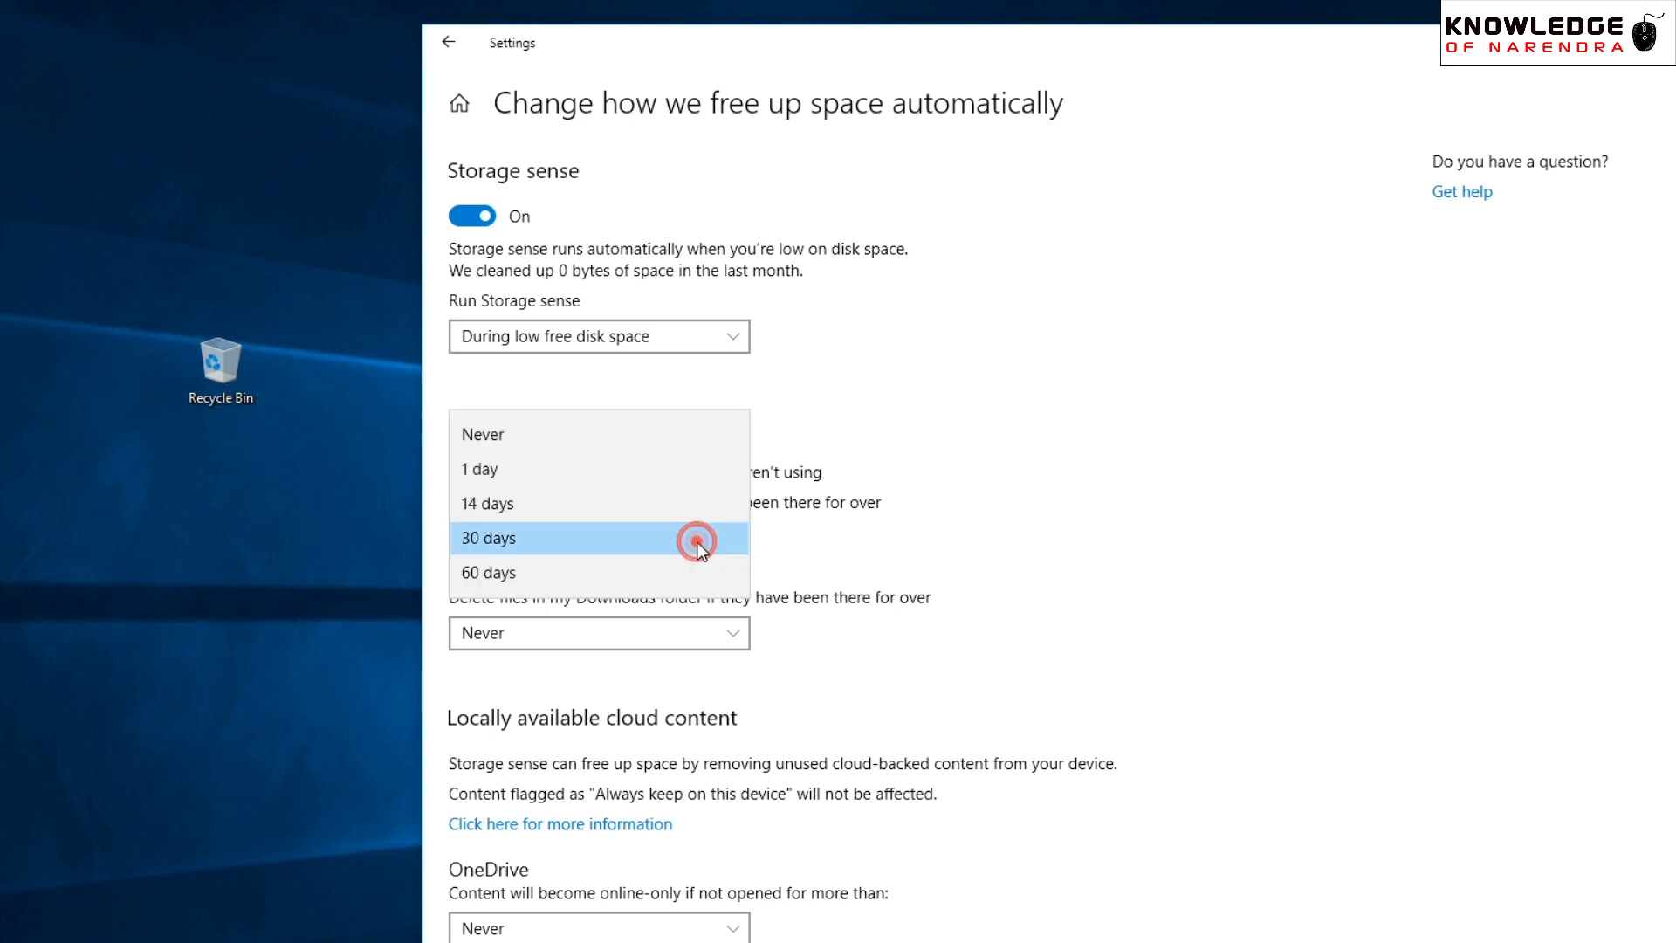
click(504, 474)
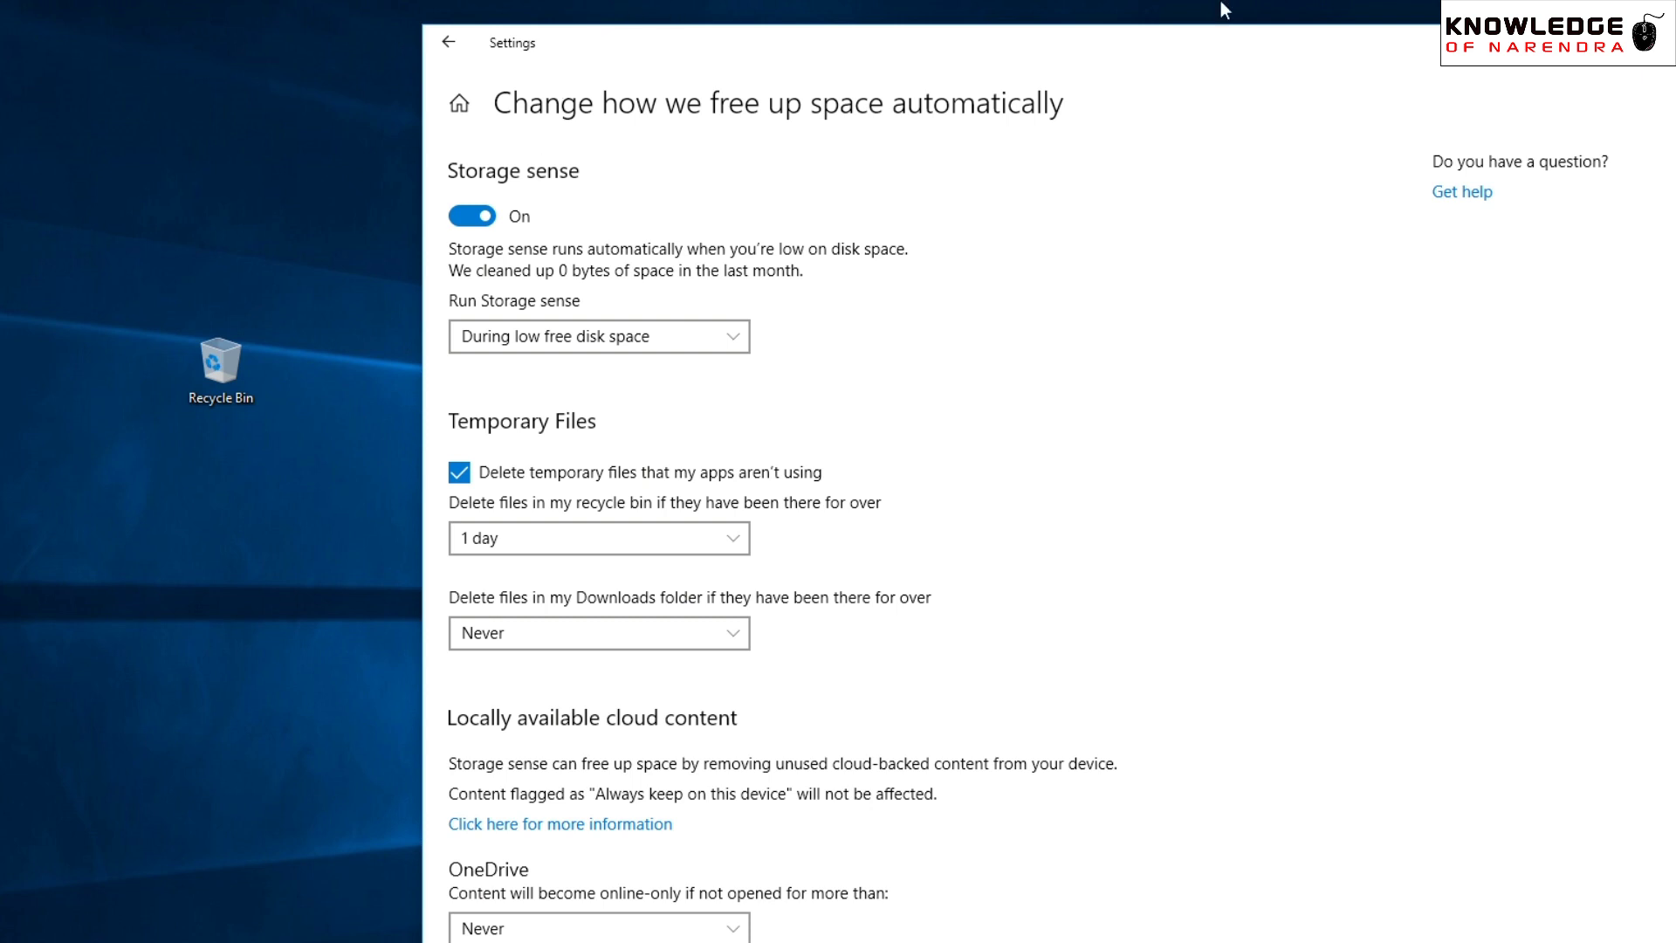
drag(597, 42, 457, 74)
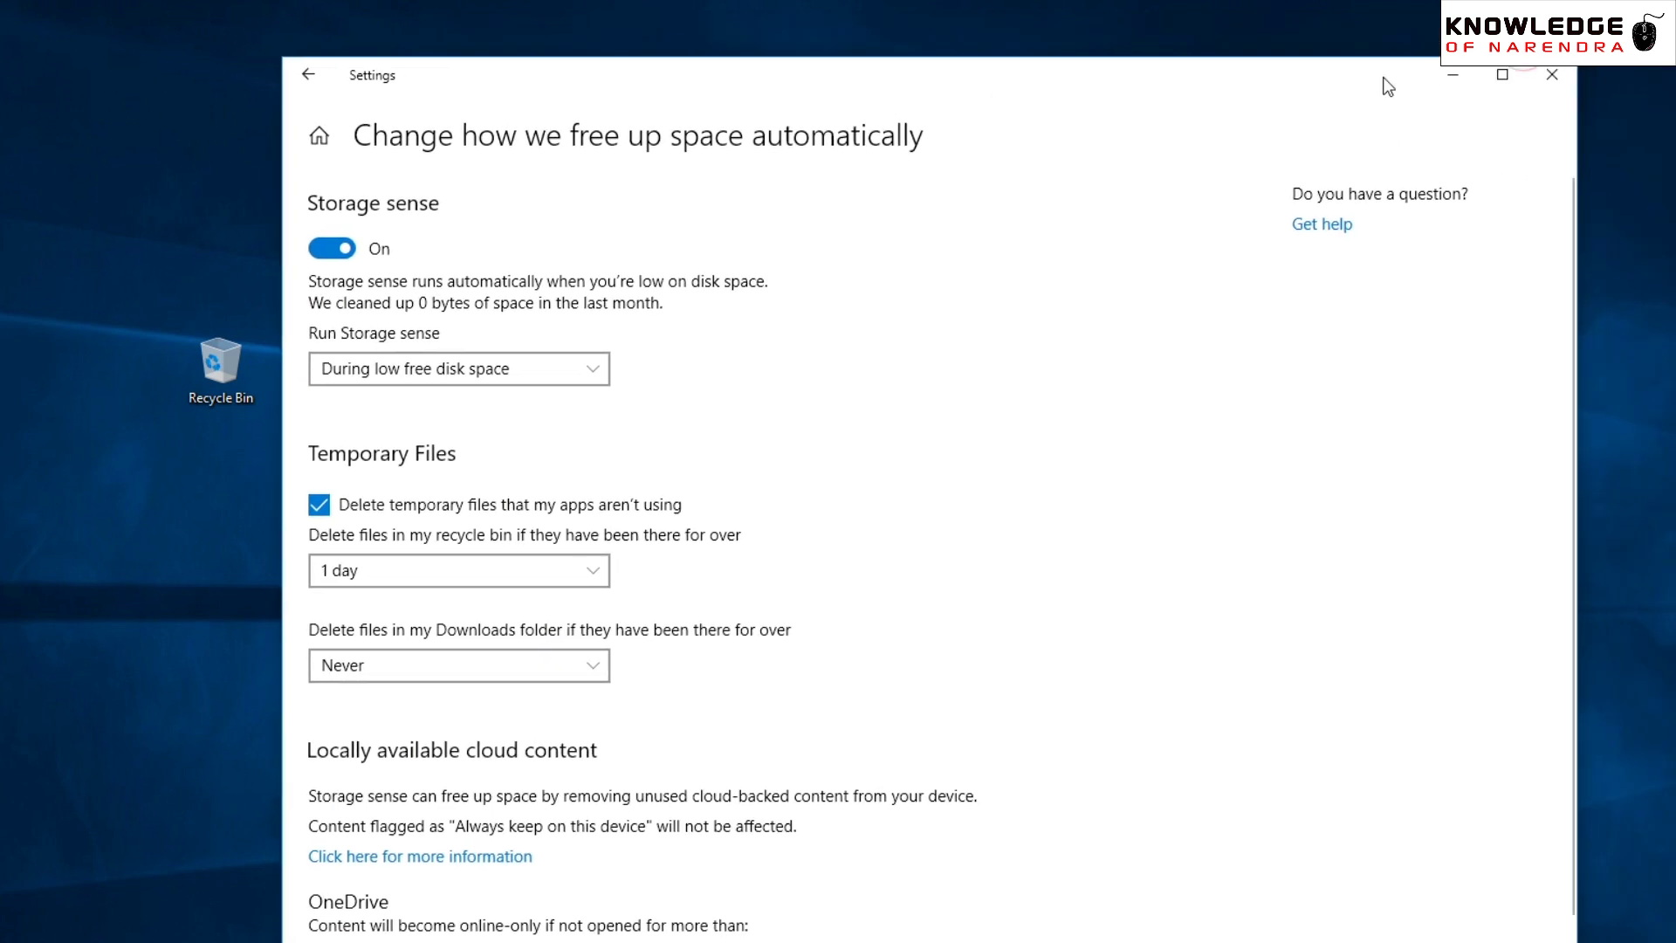
click(303, 76)
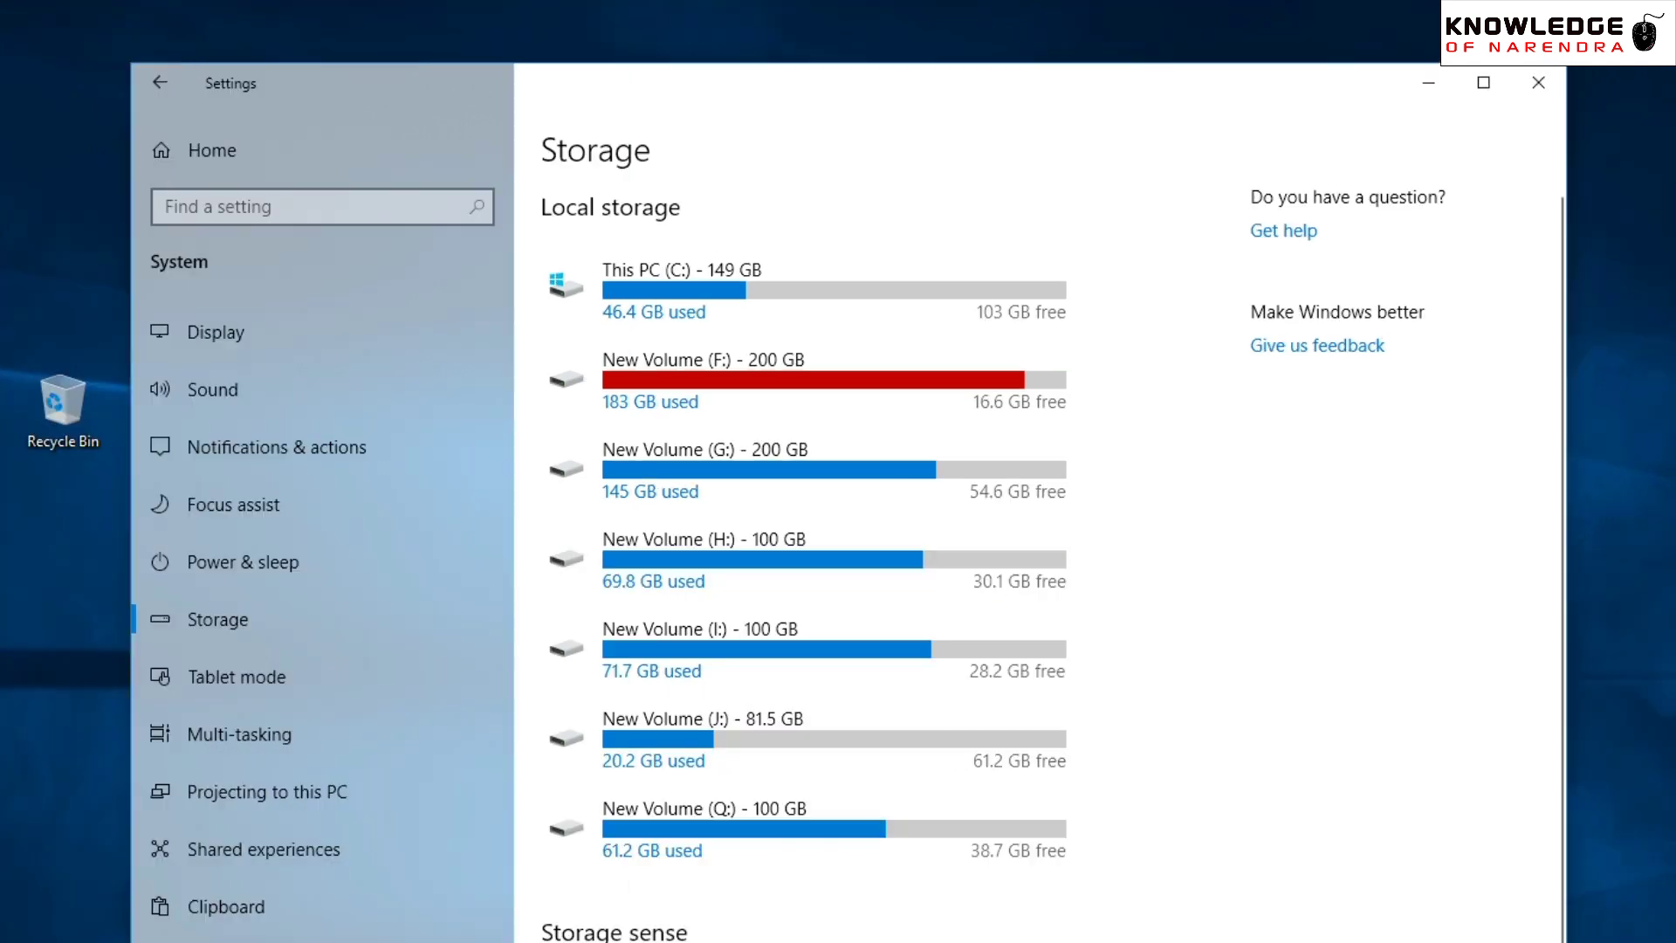
click(1538, 82)
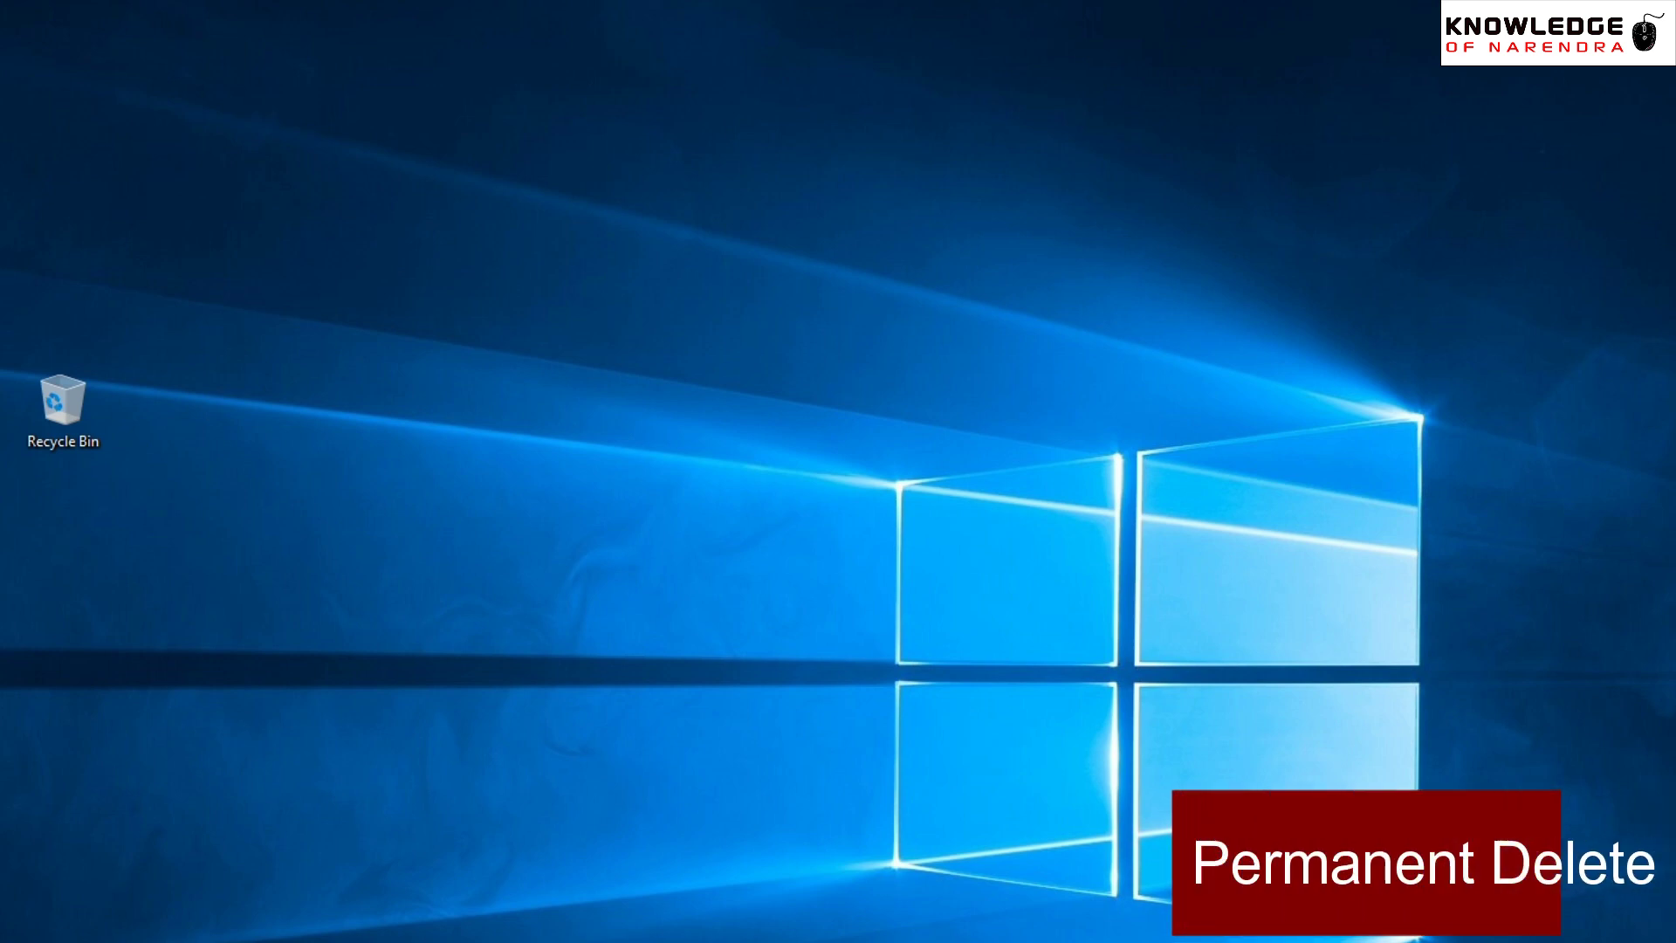
Open the New Volume (J:) drive in File Explorer and move New folder (6) to the Recycle Bin
key(super+e)
drag(704, 67, 1158, 123)
double_click(1064, 748)
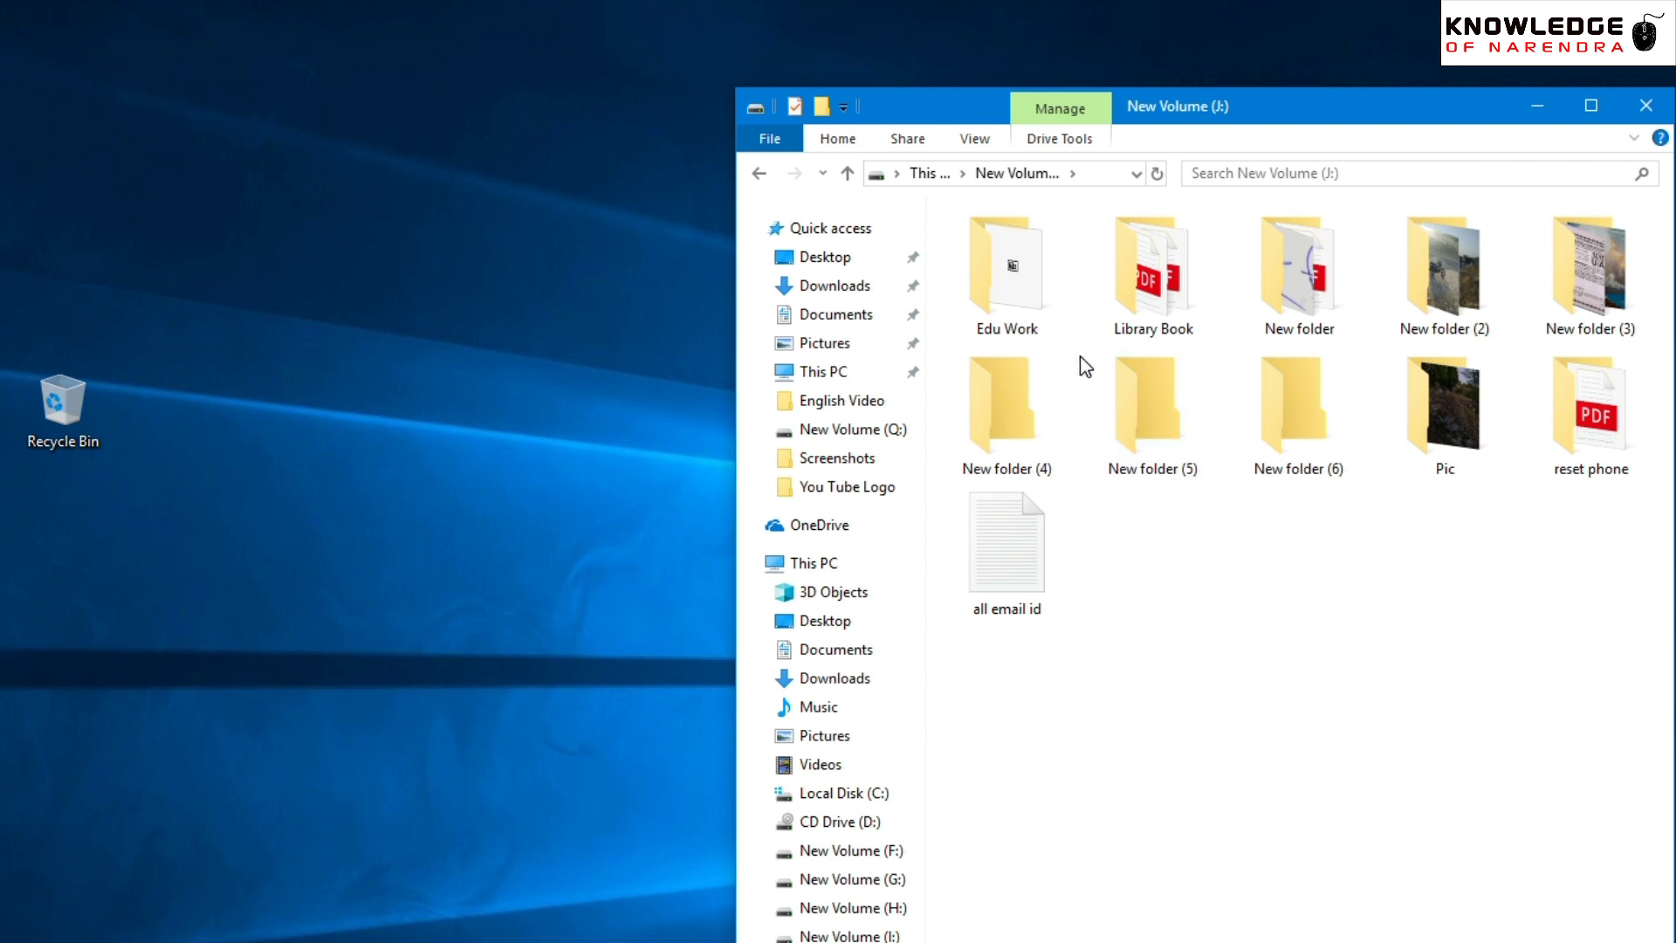
click(1279, 449)
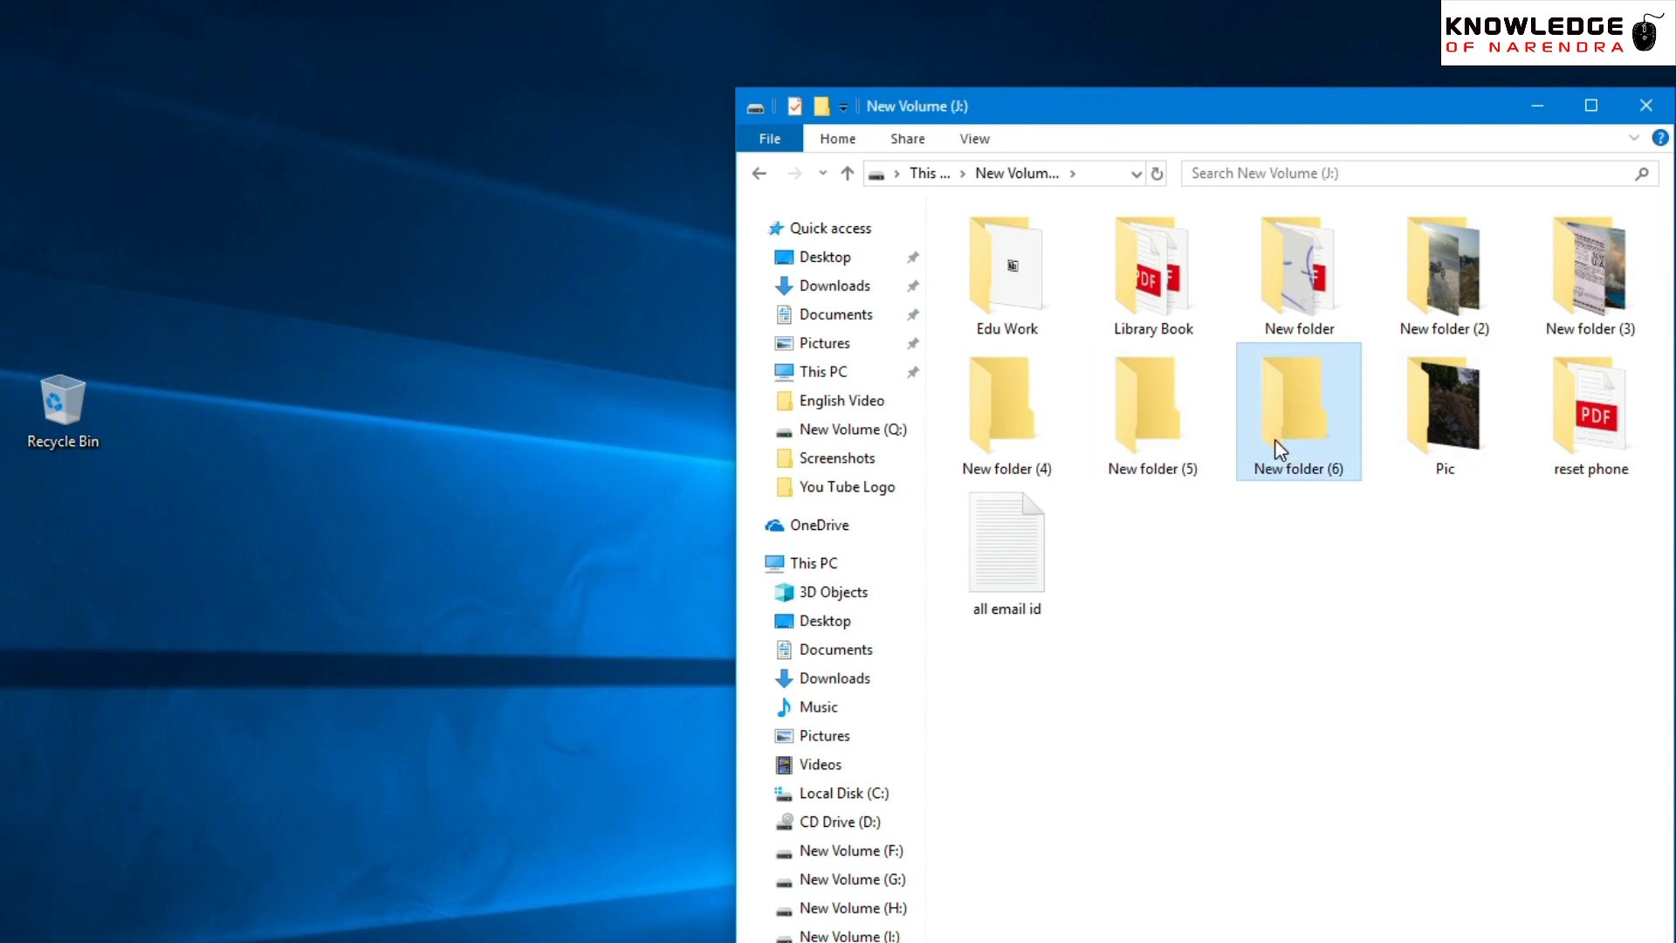
key(Delete)
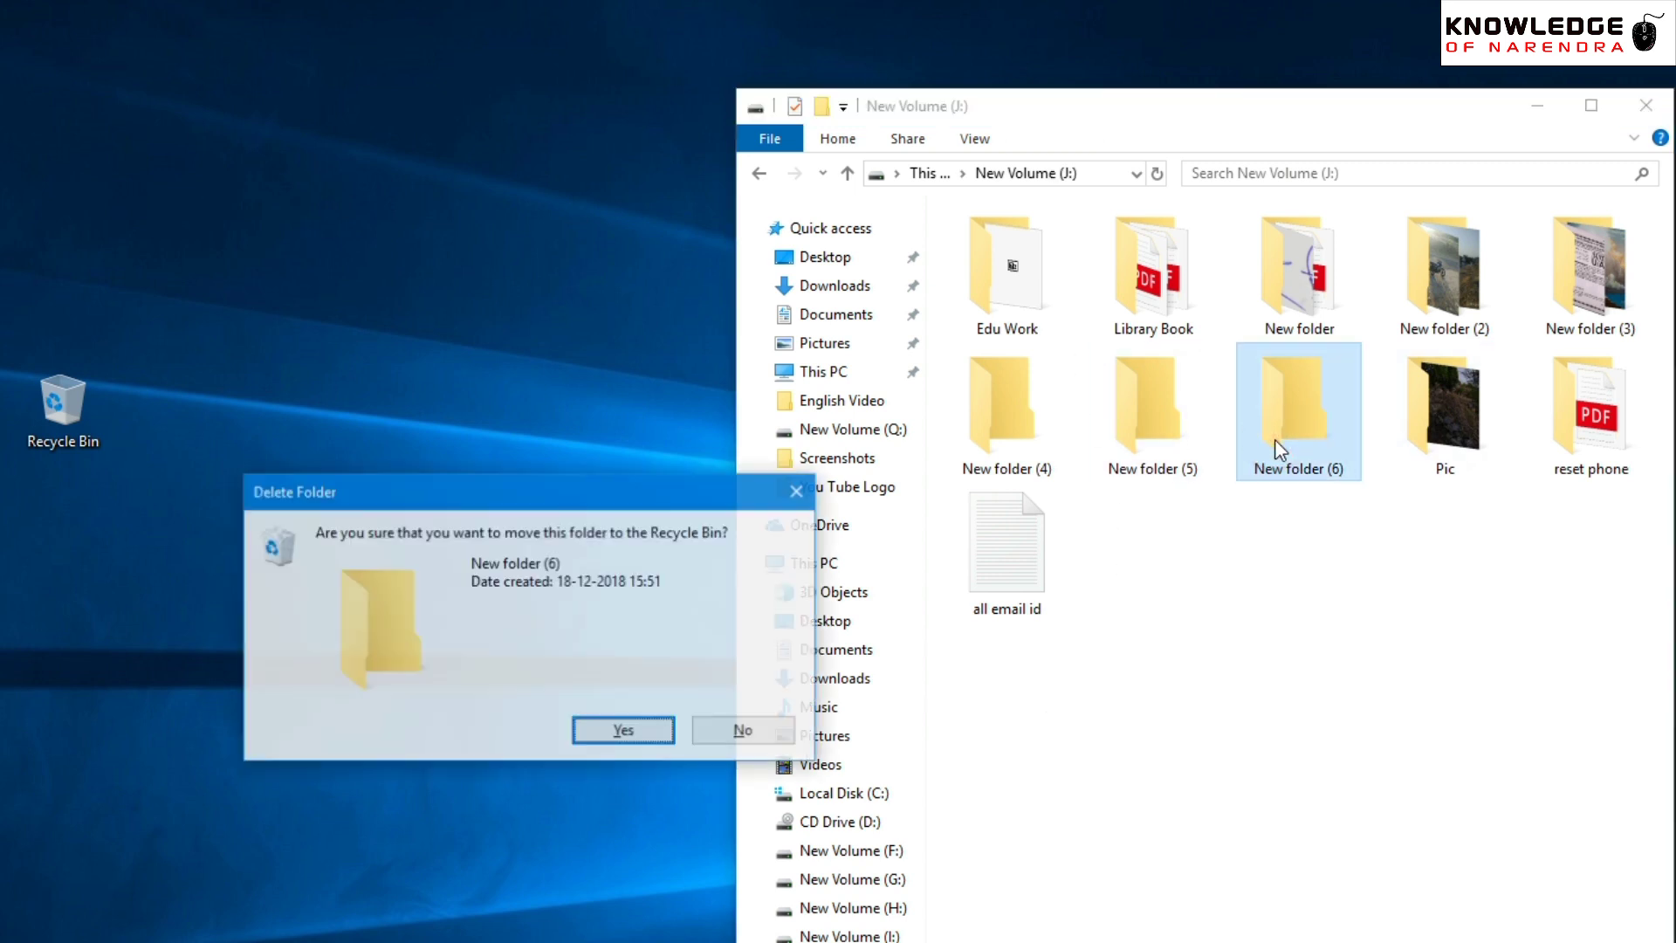
click(624, 733)
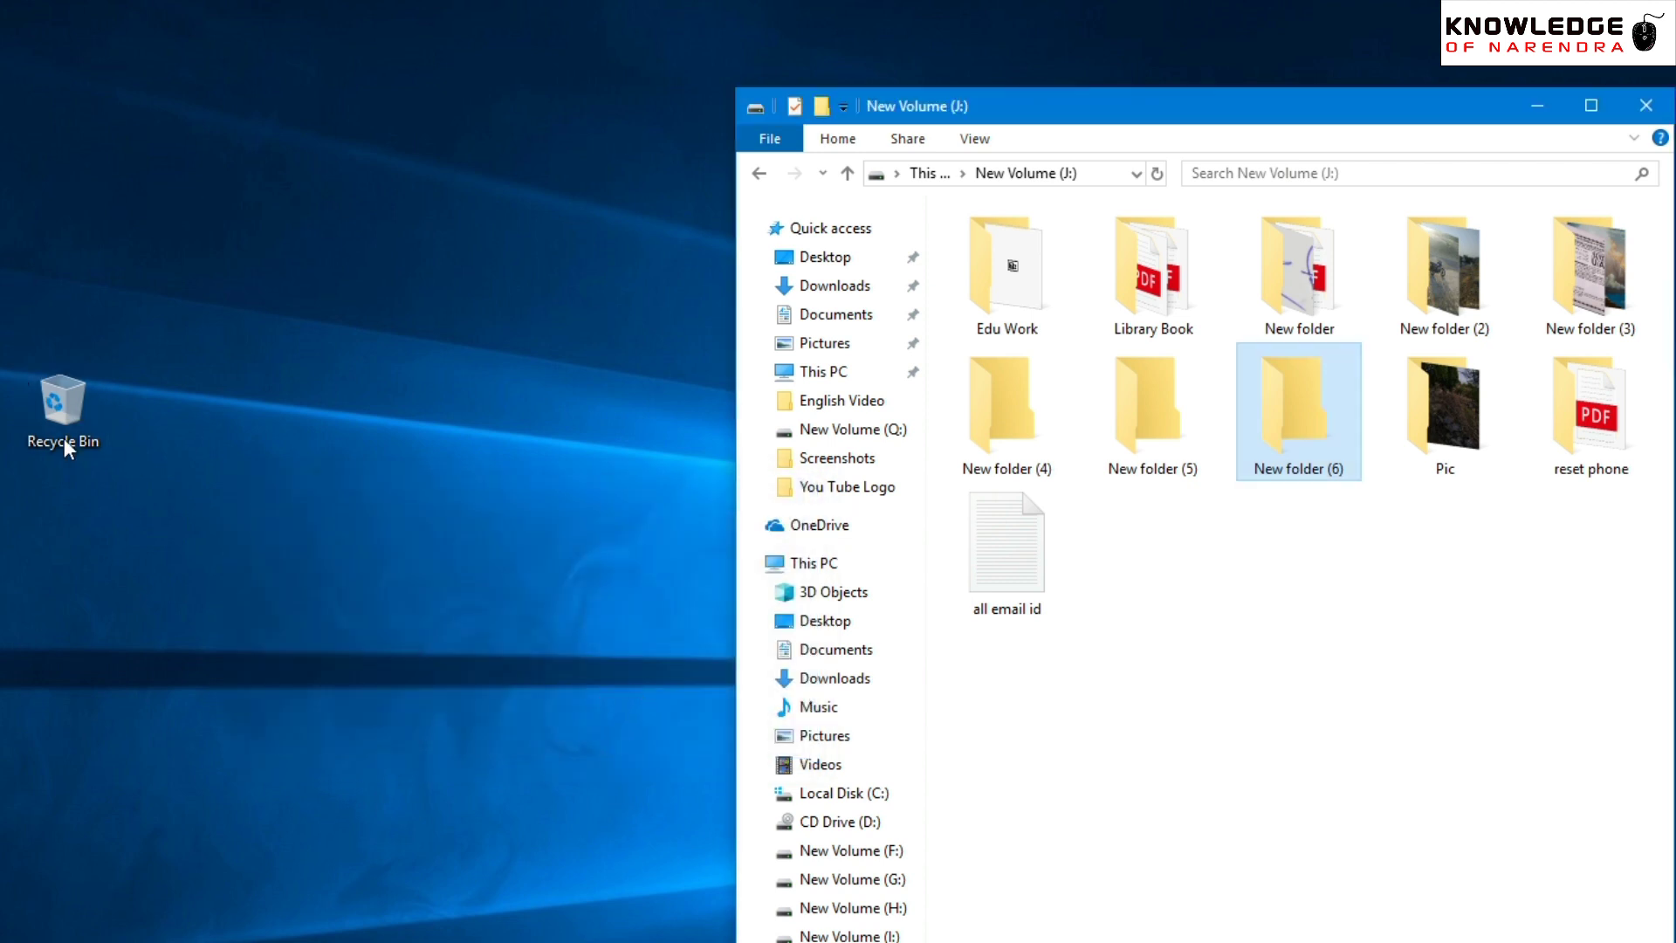
Empty the Recycle Bin to permanently remove New folder (6)
click(63, 410)
right_click(69, 399)
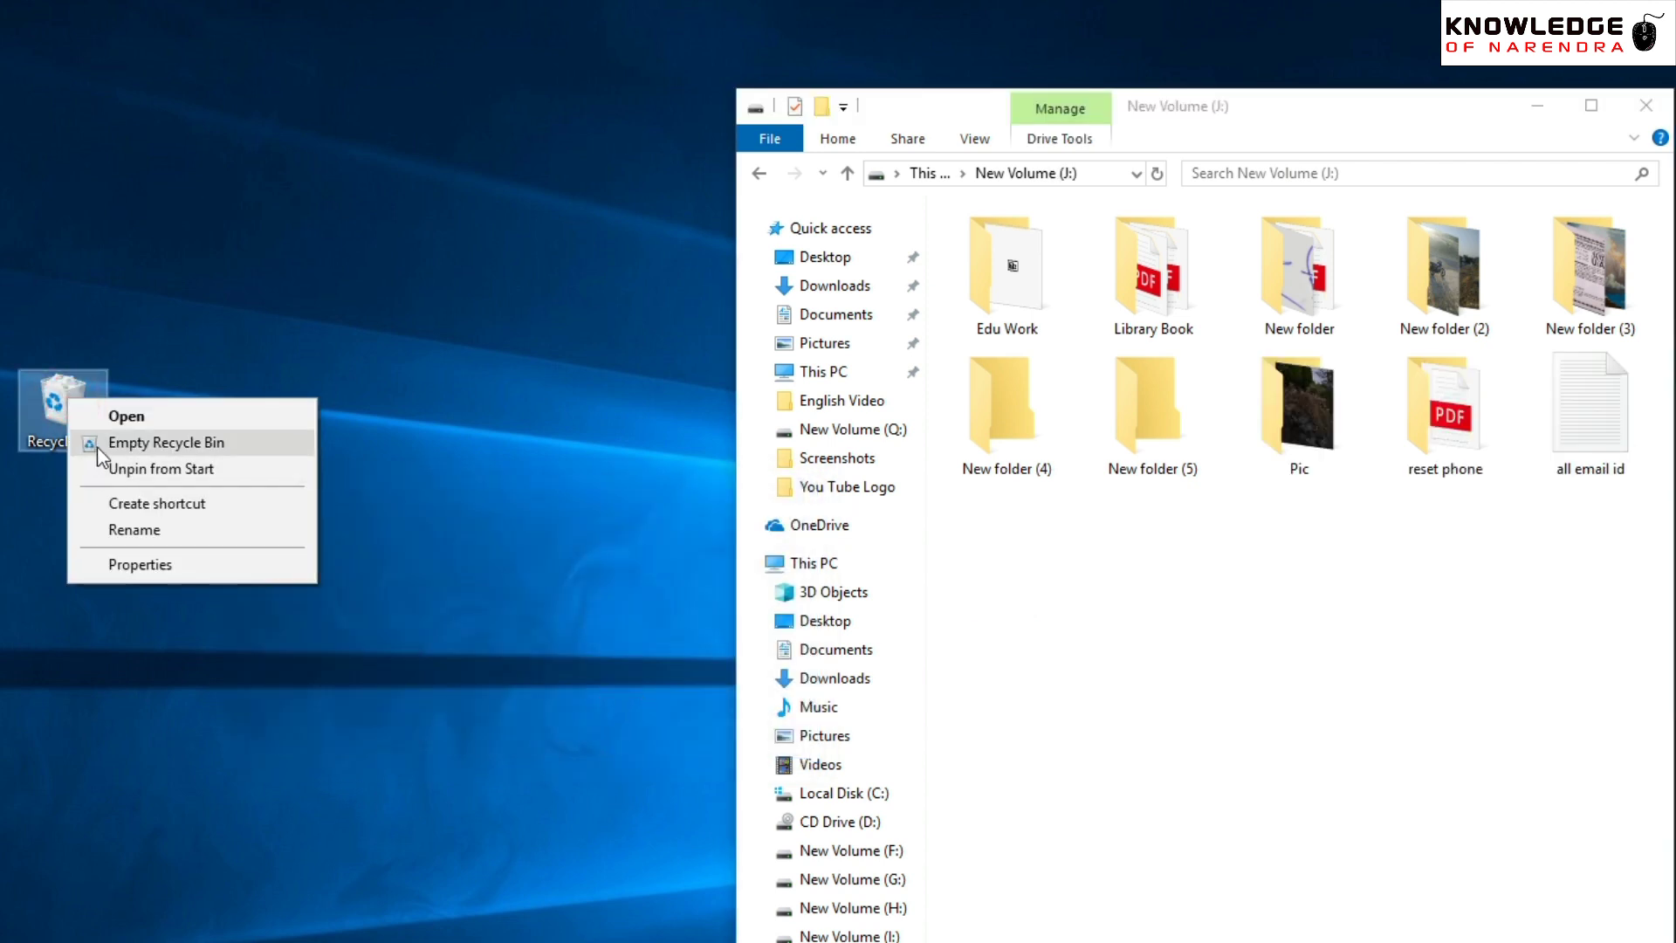
click(122, 443)
click(621, 730)
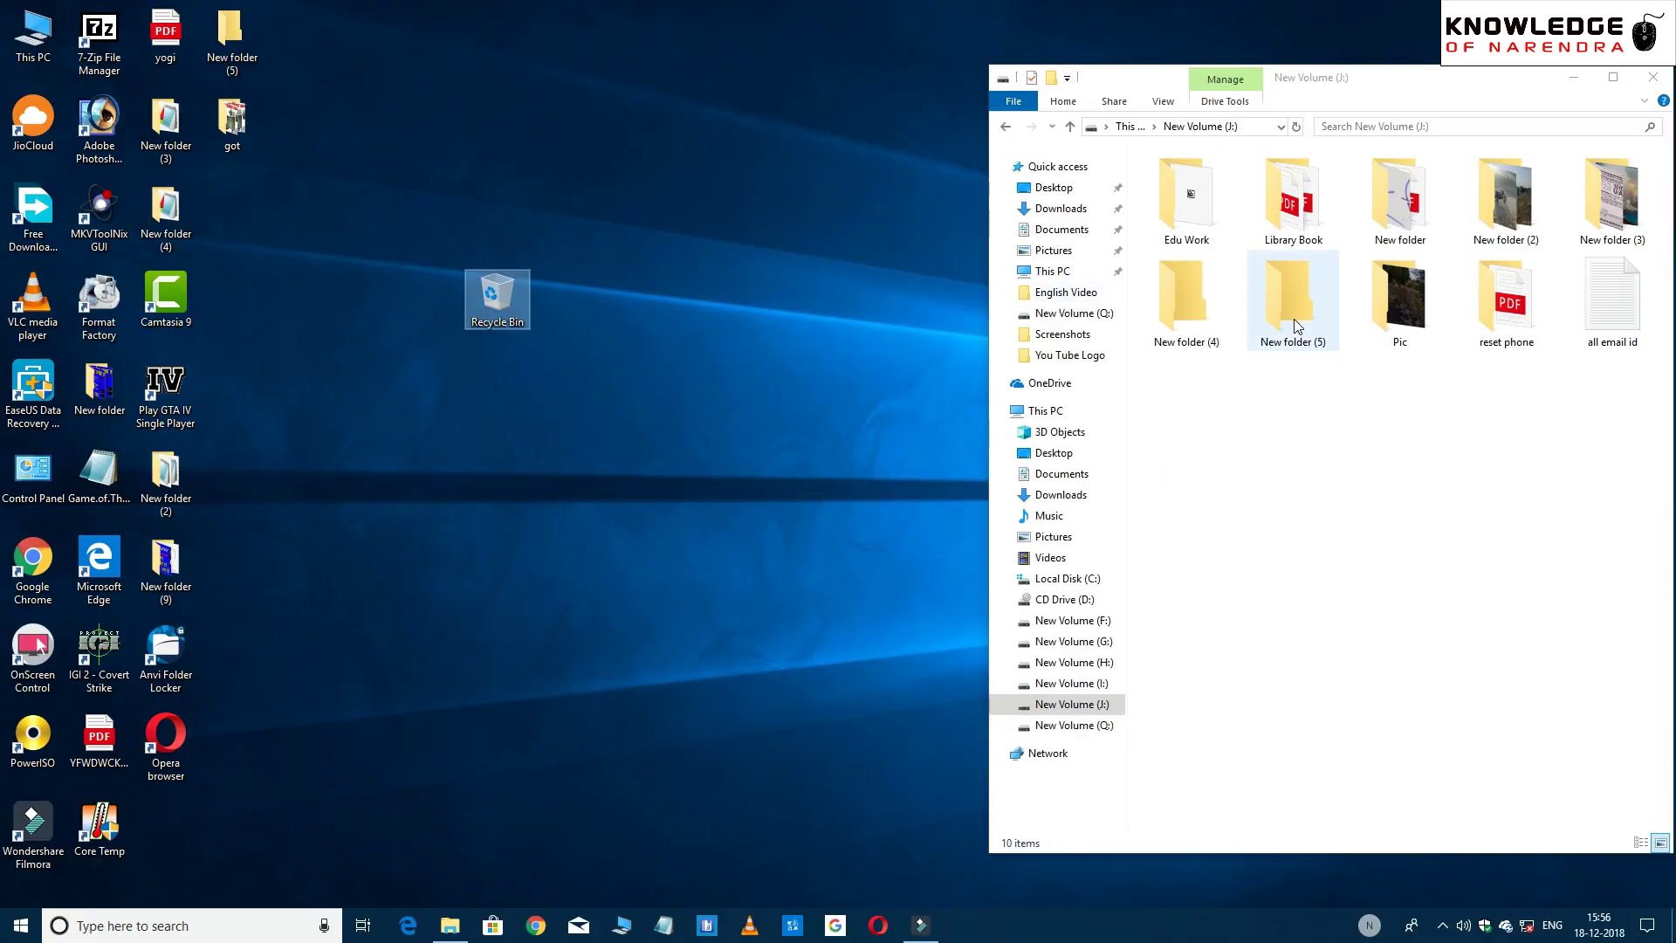
Permanently delete New folder (5) from the J: drive, bypassing the Recycle Bin, and check the Recycle Bin's contents
click(1296, 325)
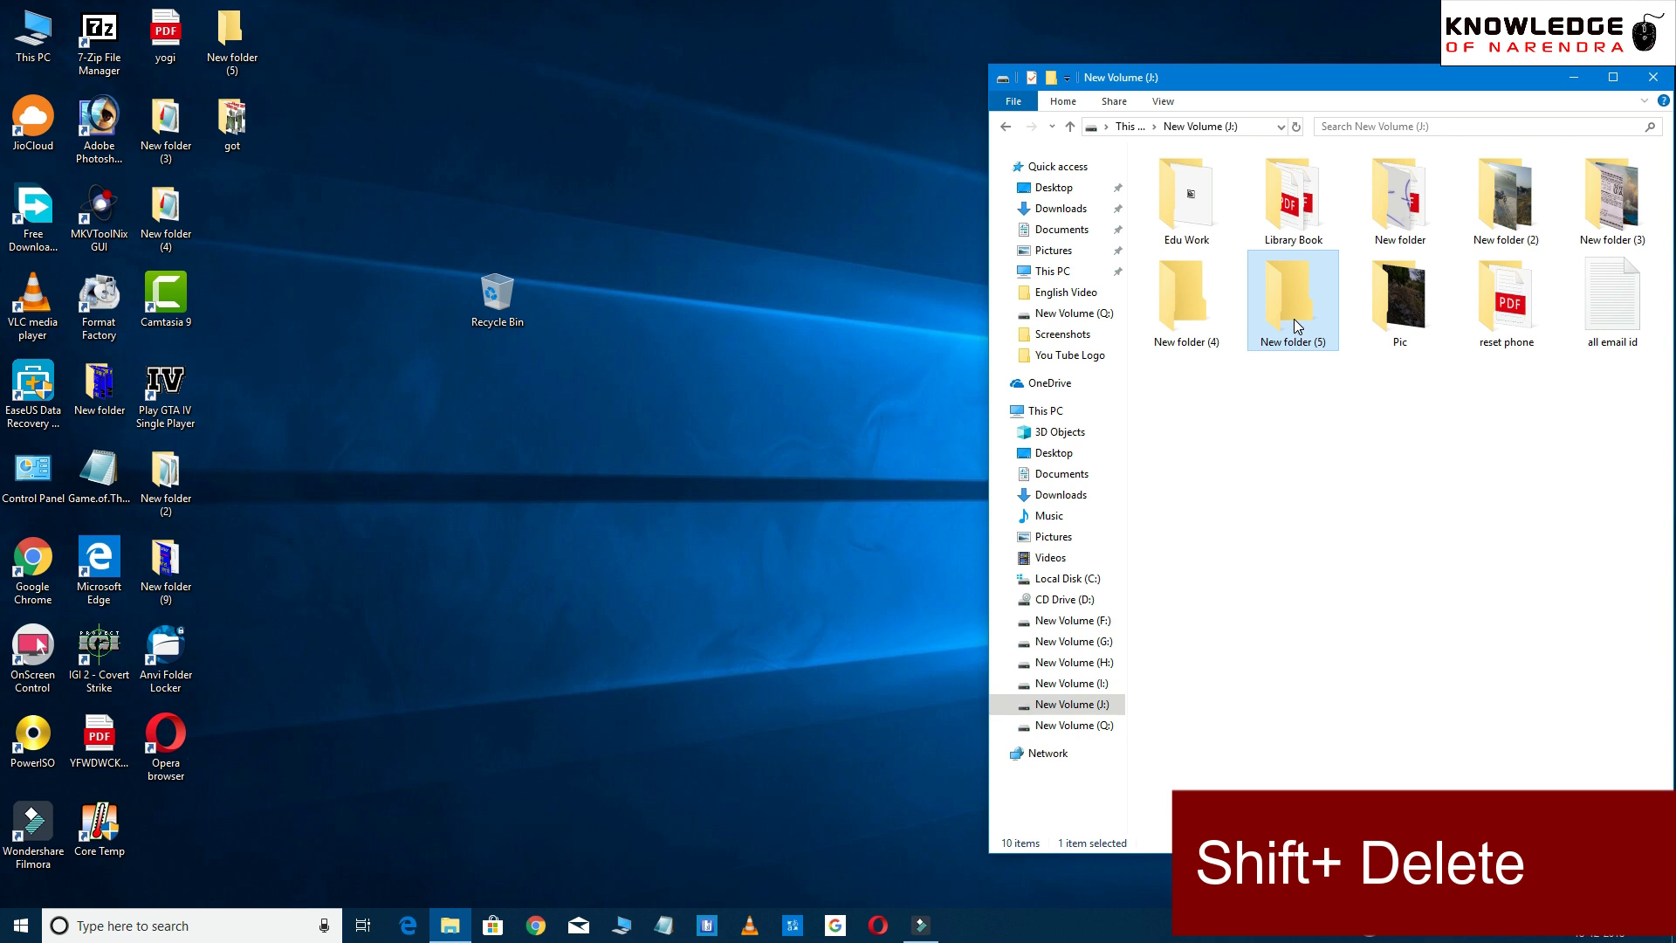
key(shift+Delete)
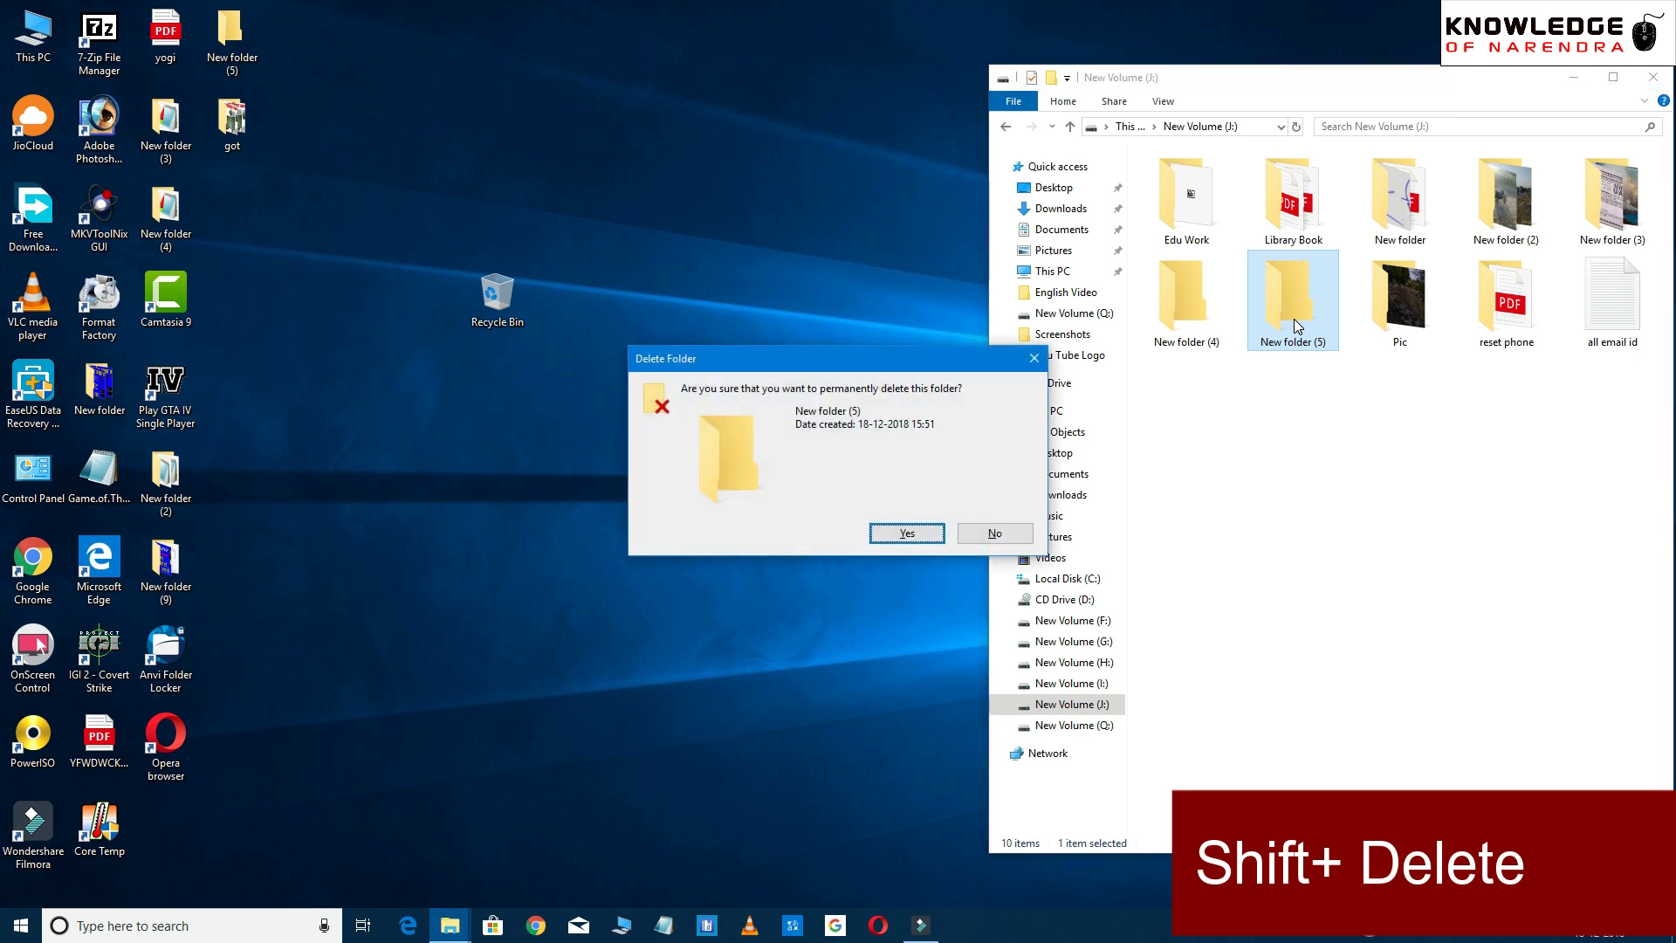
click(907, 534)
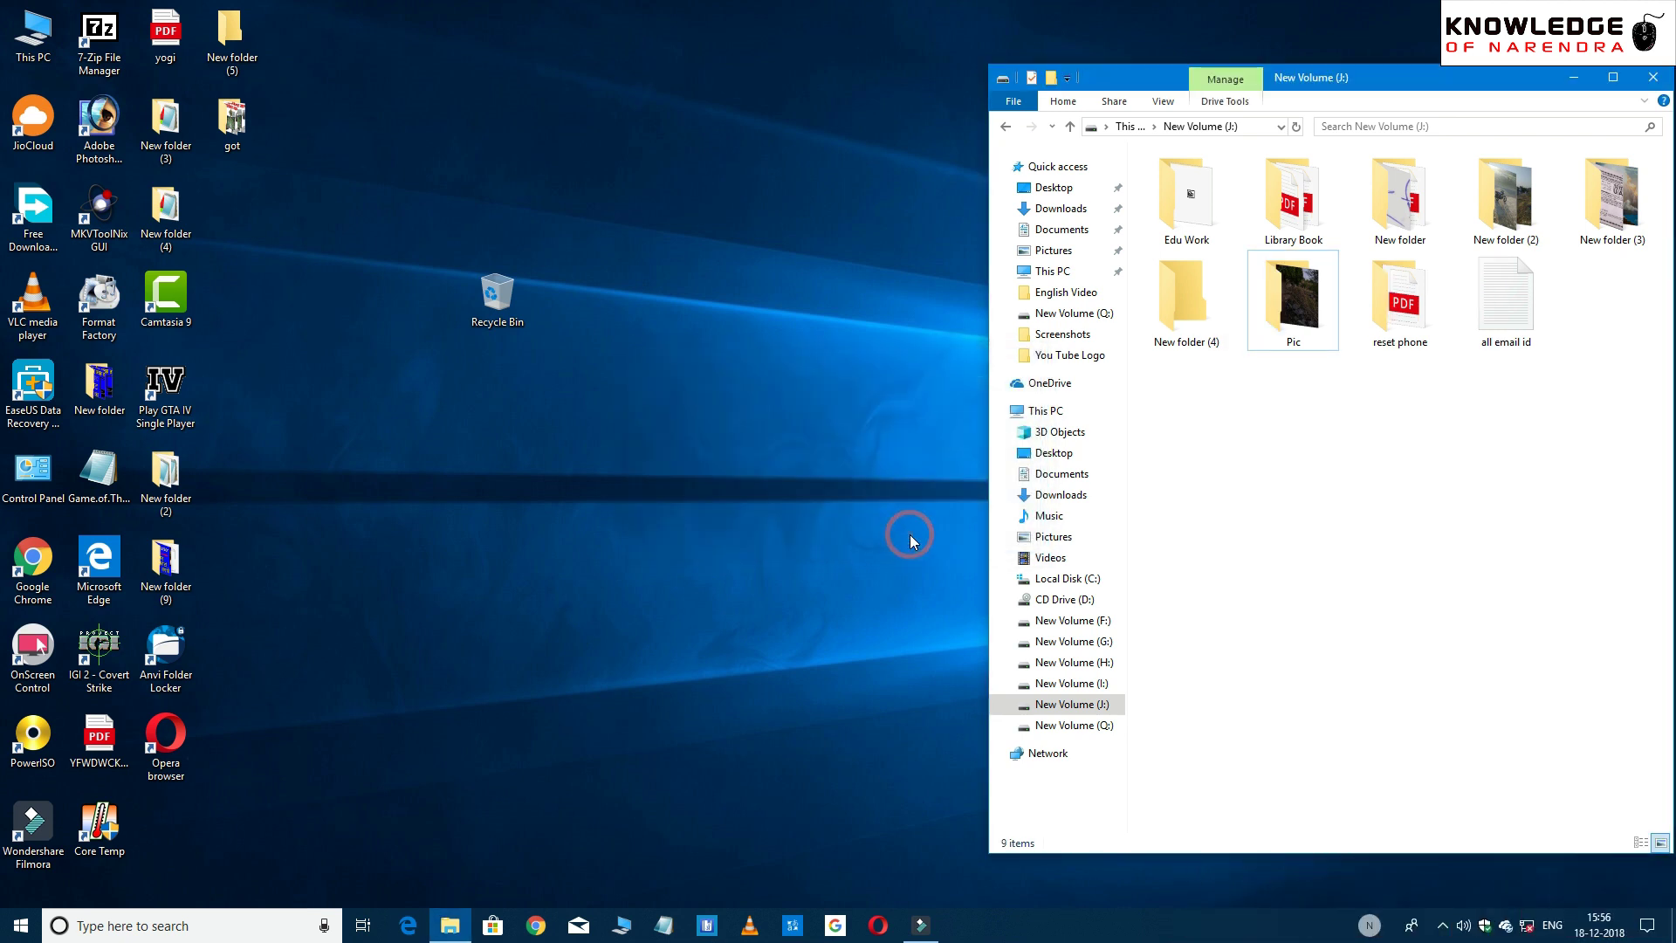
double_click(514, 277)
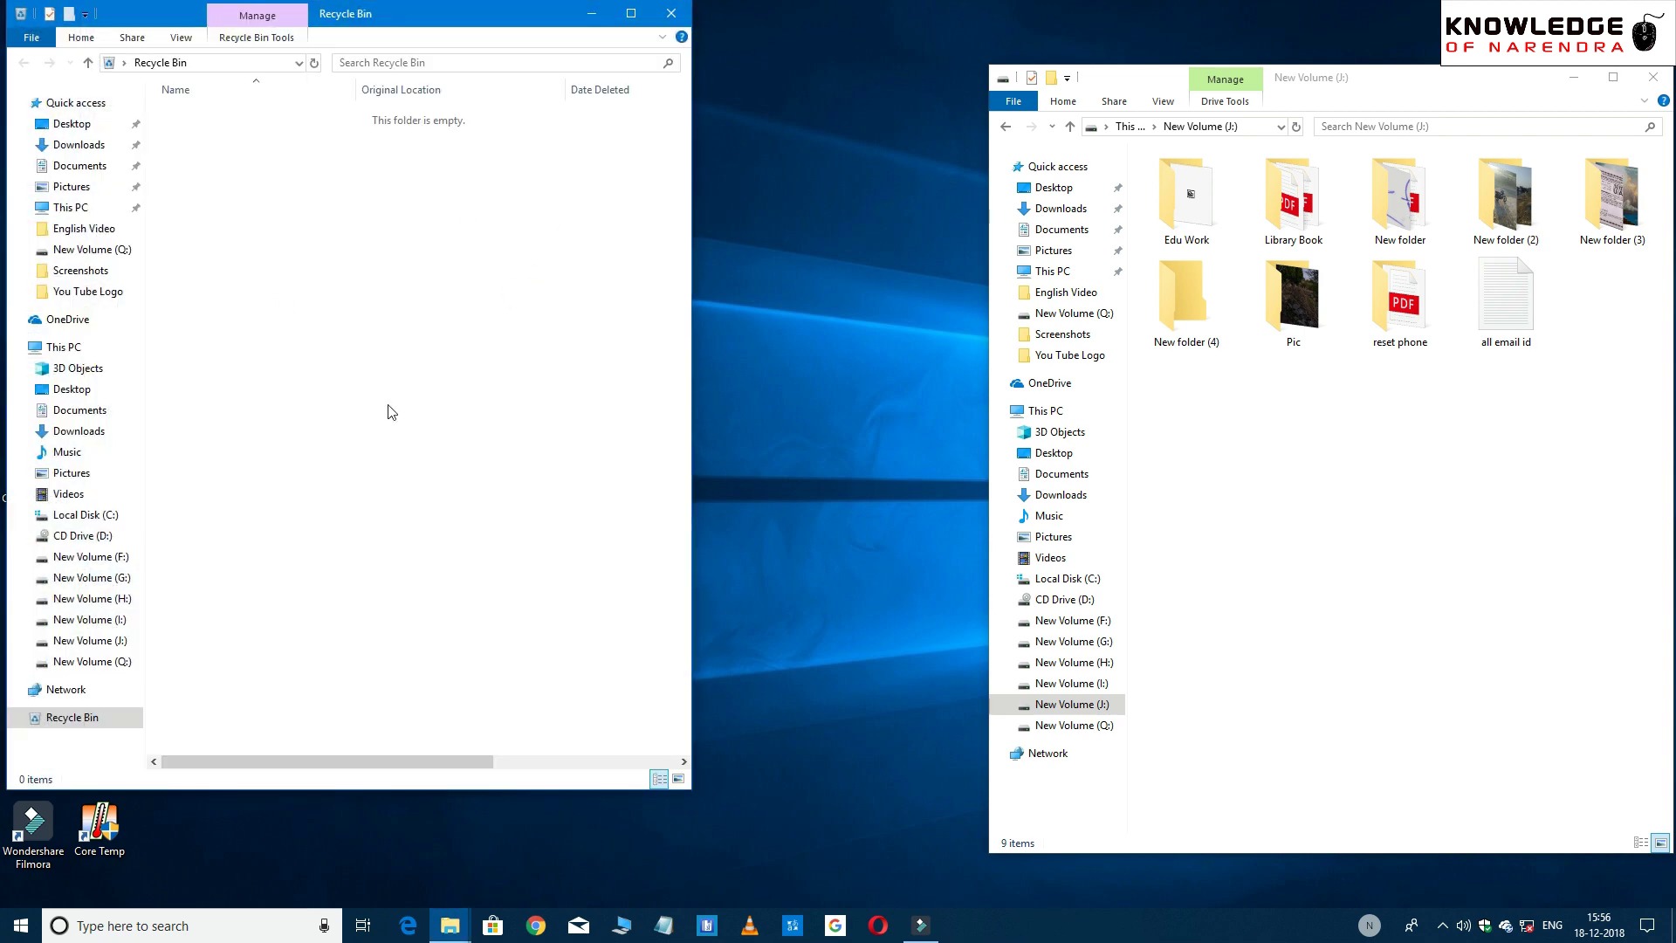
click(656, 16)
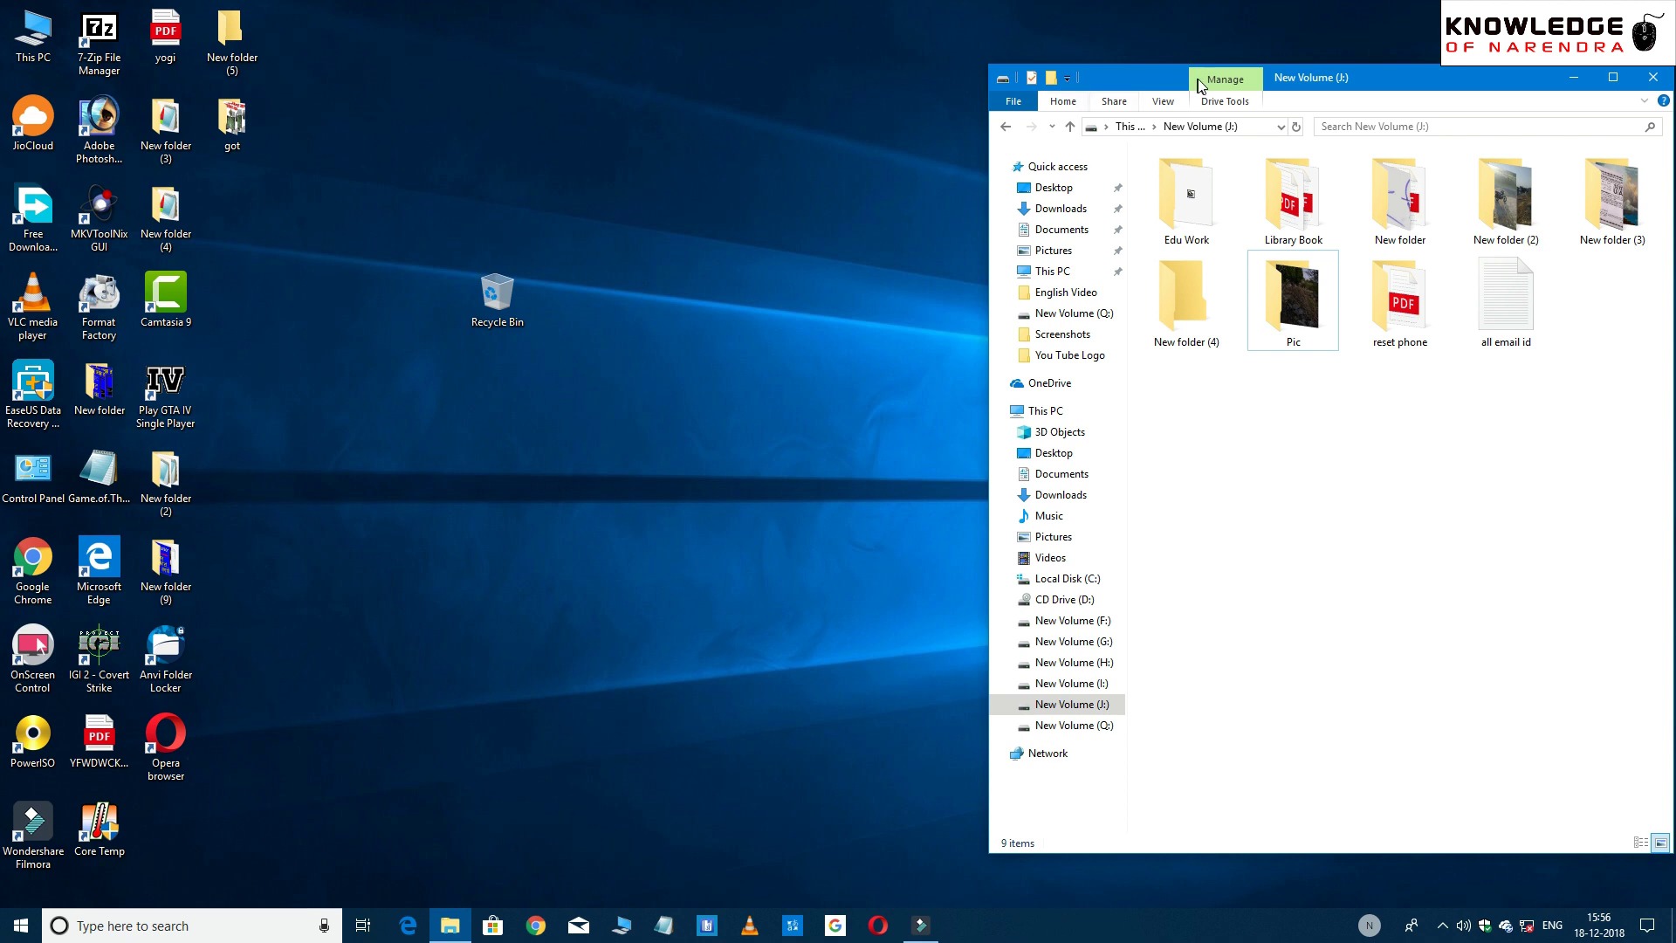
Create three new folders with default names in the New Volume (J:) drive
click(1052, 79)
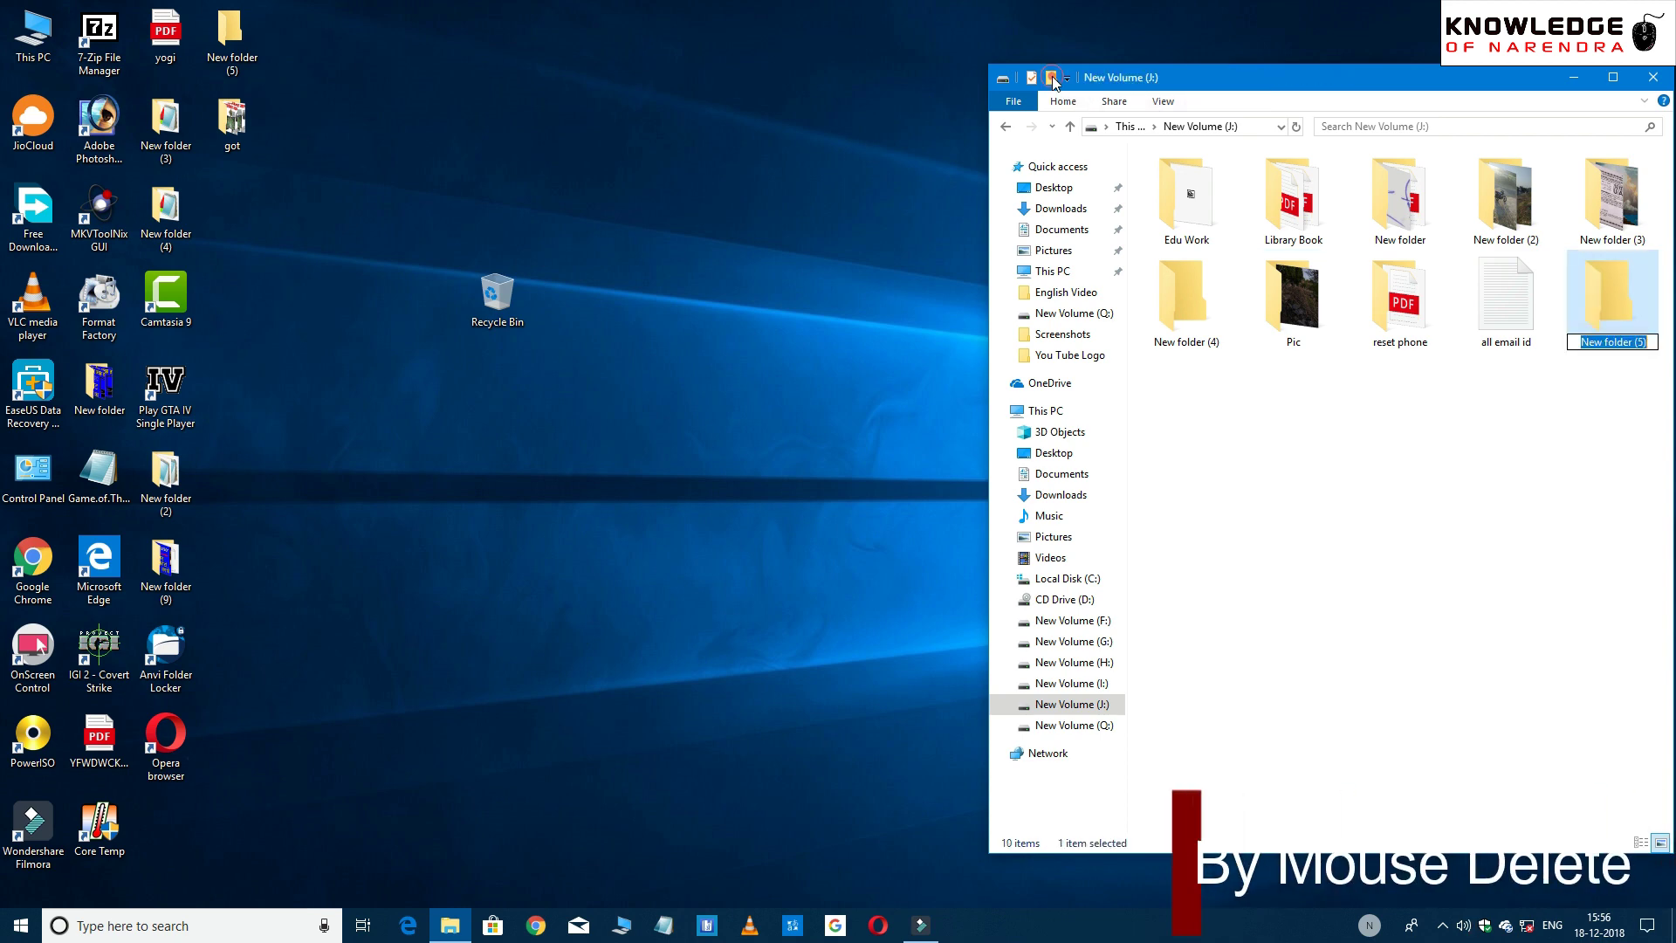
click(1053, 79)
click(1053, 78)
click(1414, 672)
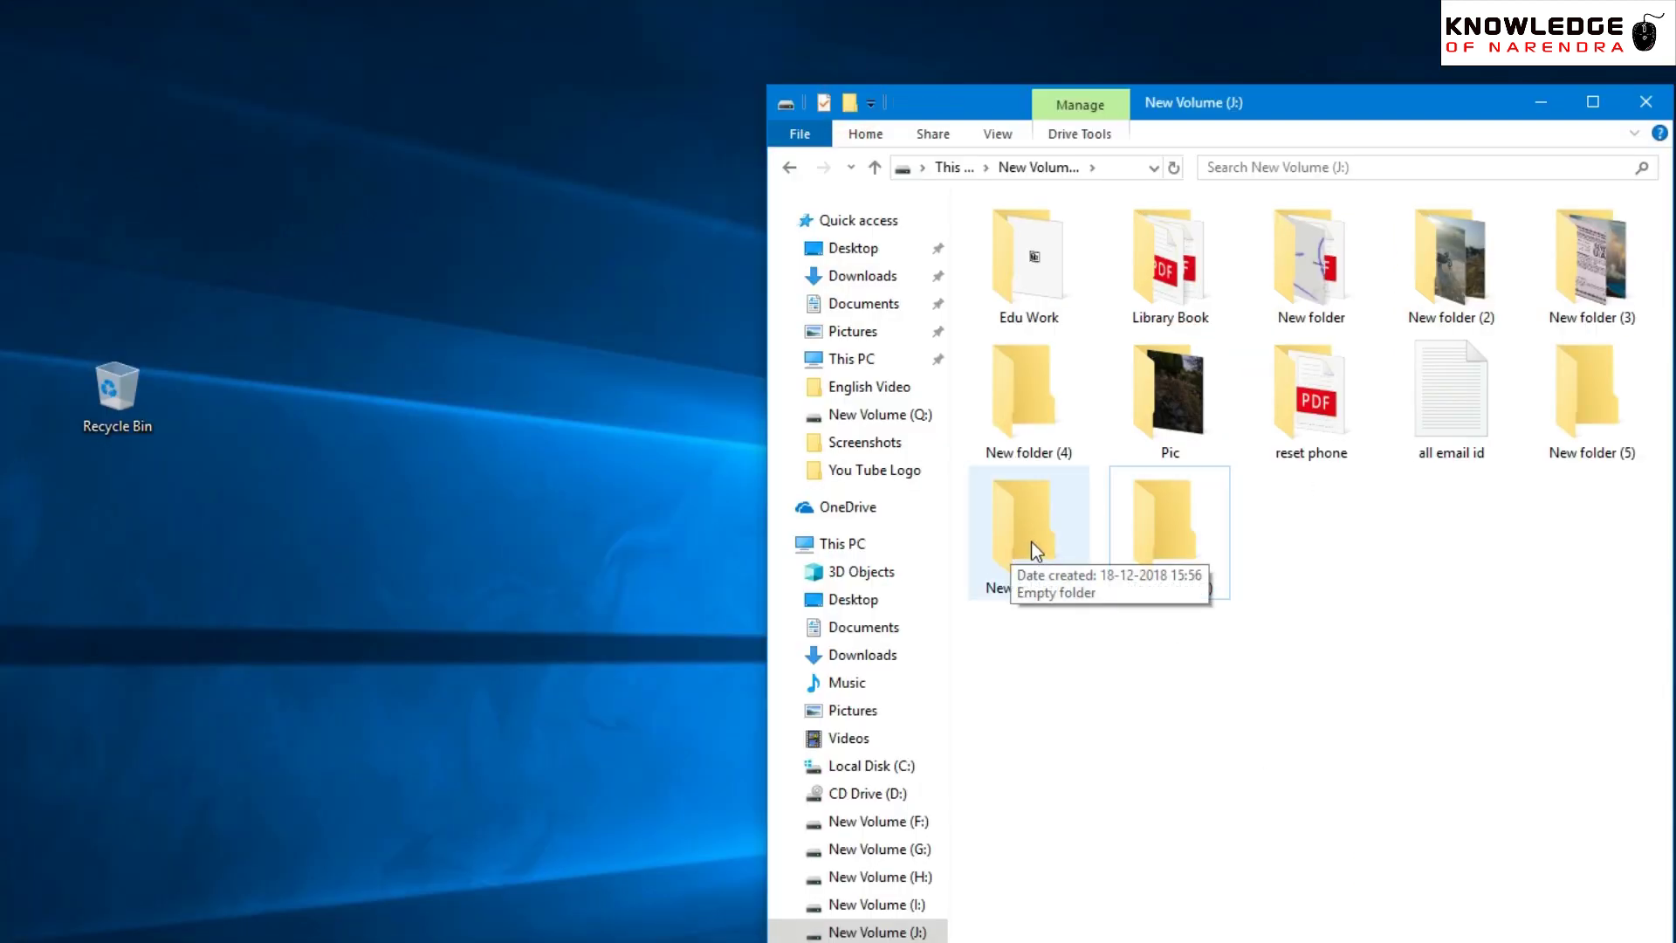
Move New folder (6) and New folder (7) from the J: drive onto the desktop Recycle Bin
drag(1034, 550, 135, 417)
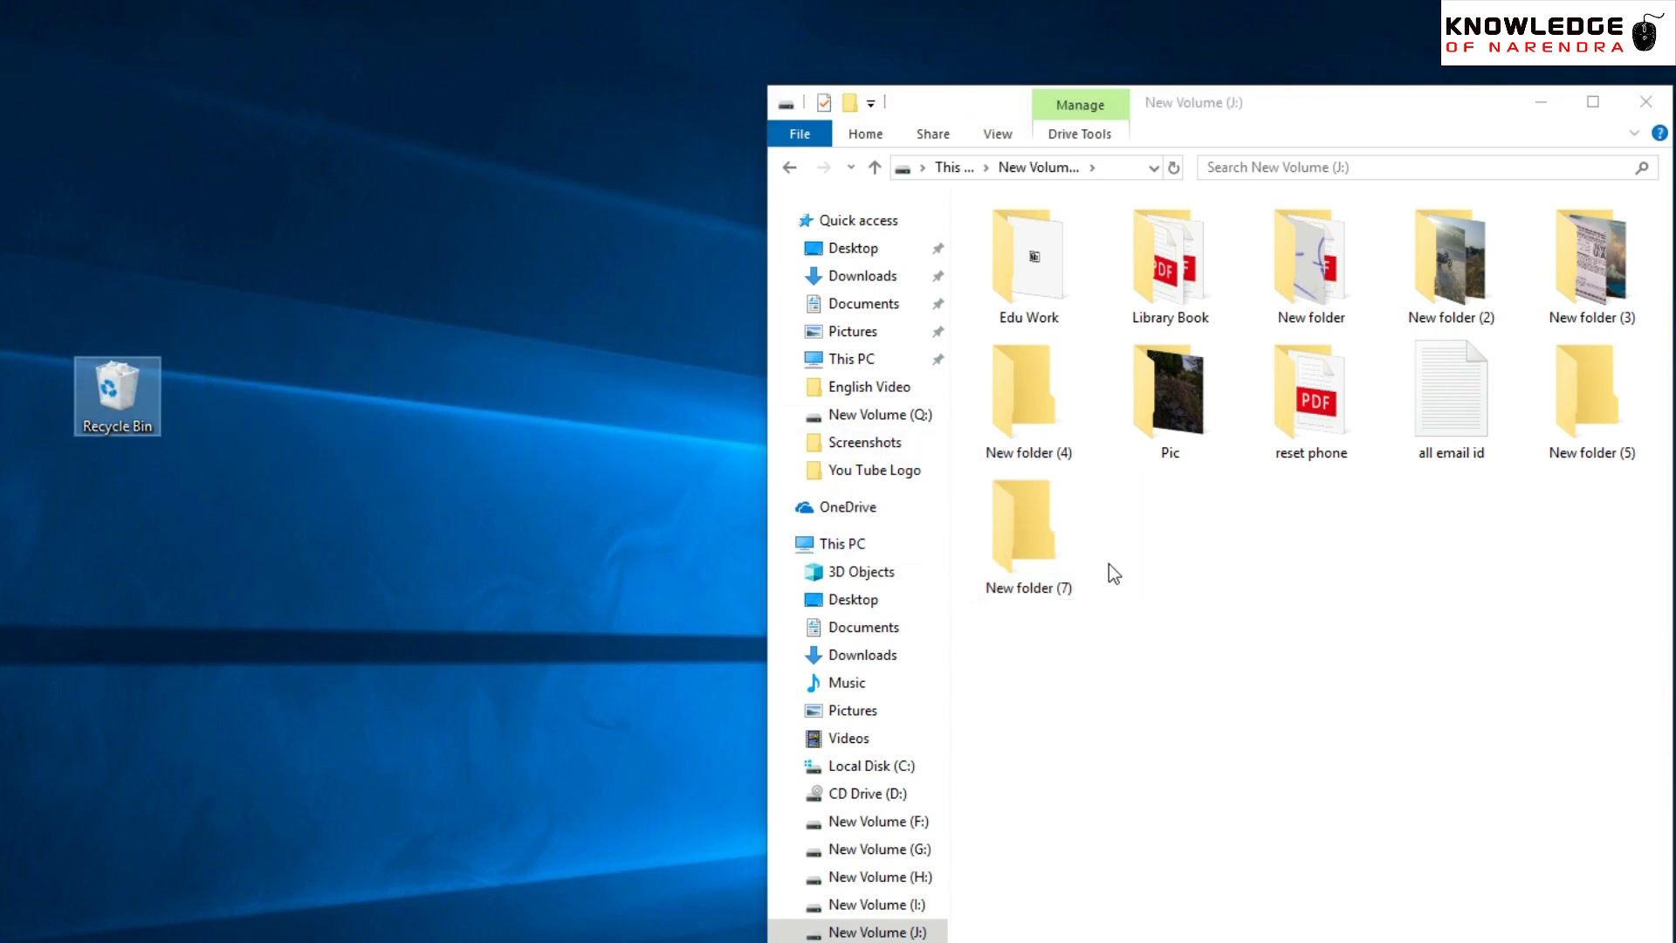
drag(993, 557, 134, 411)
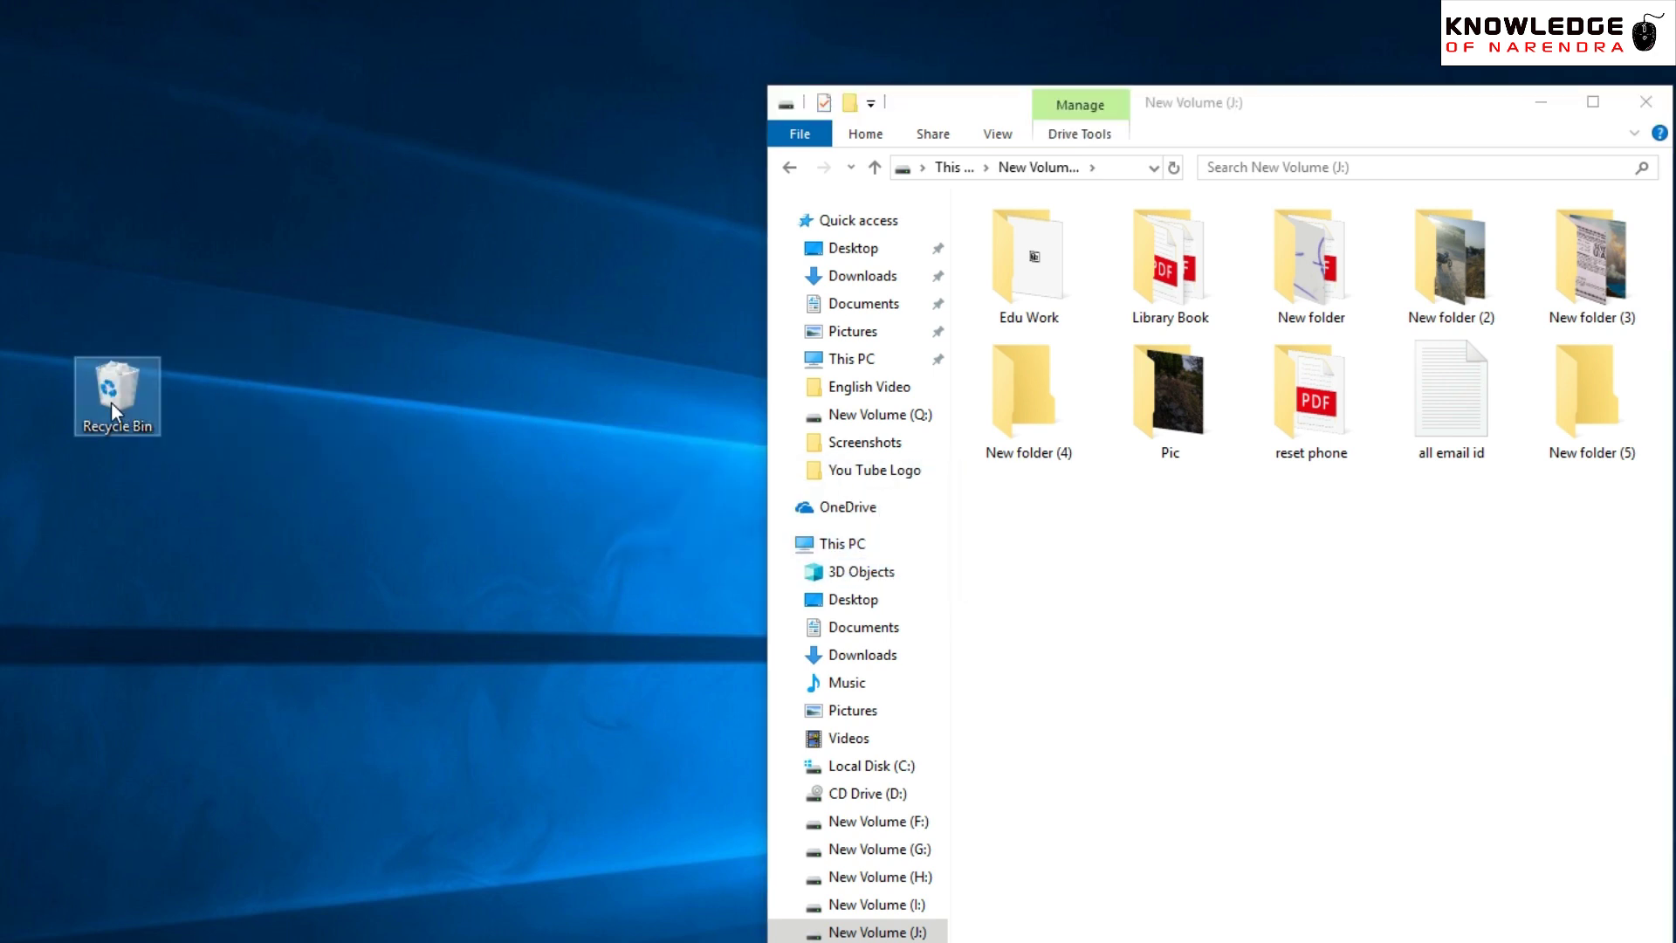
Empty the desktop Recycle Bin to permanently remove the two folders moved into it
right_click(112, 401)
click(146, 438)
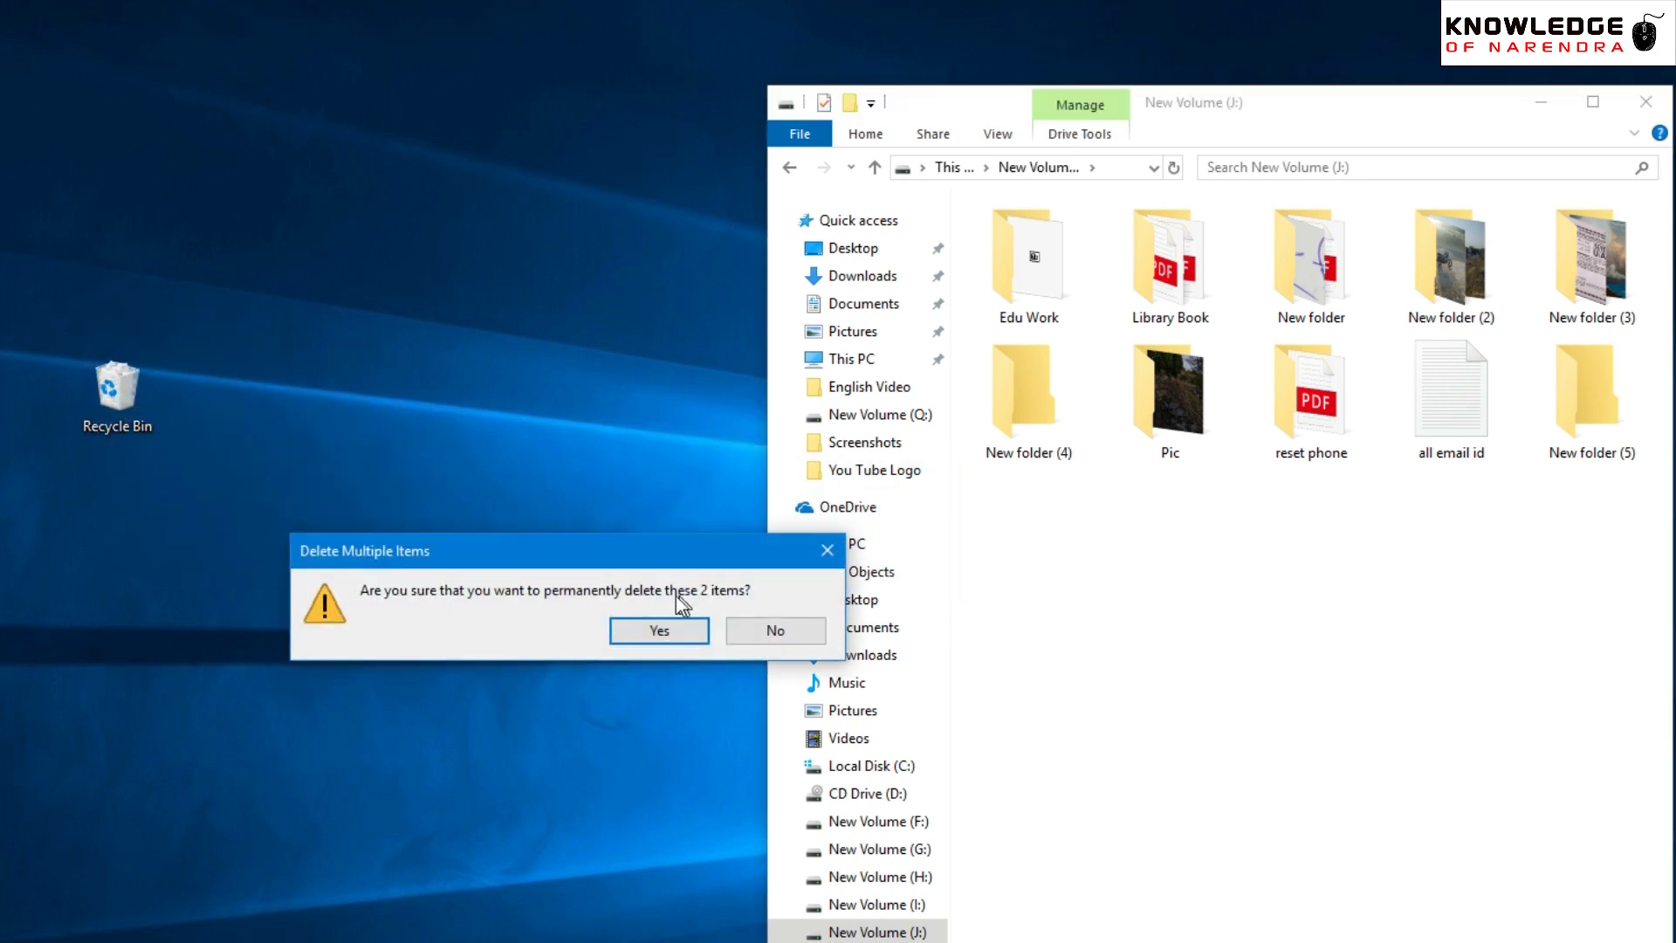
click(660, 630)
Create four new folders with default names in the New Volume (J:) drive
click(852, 102)
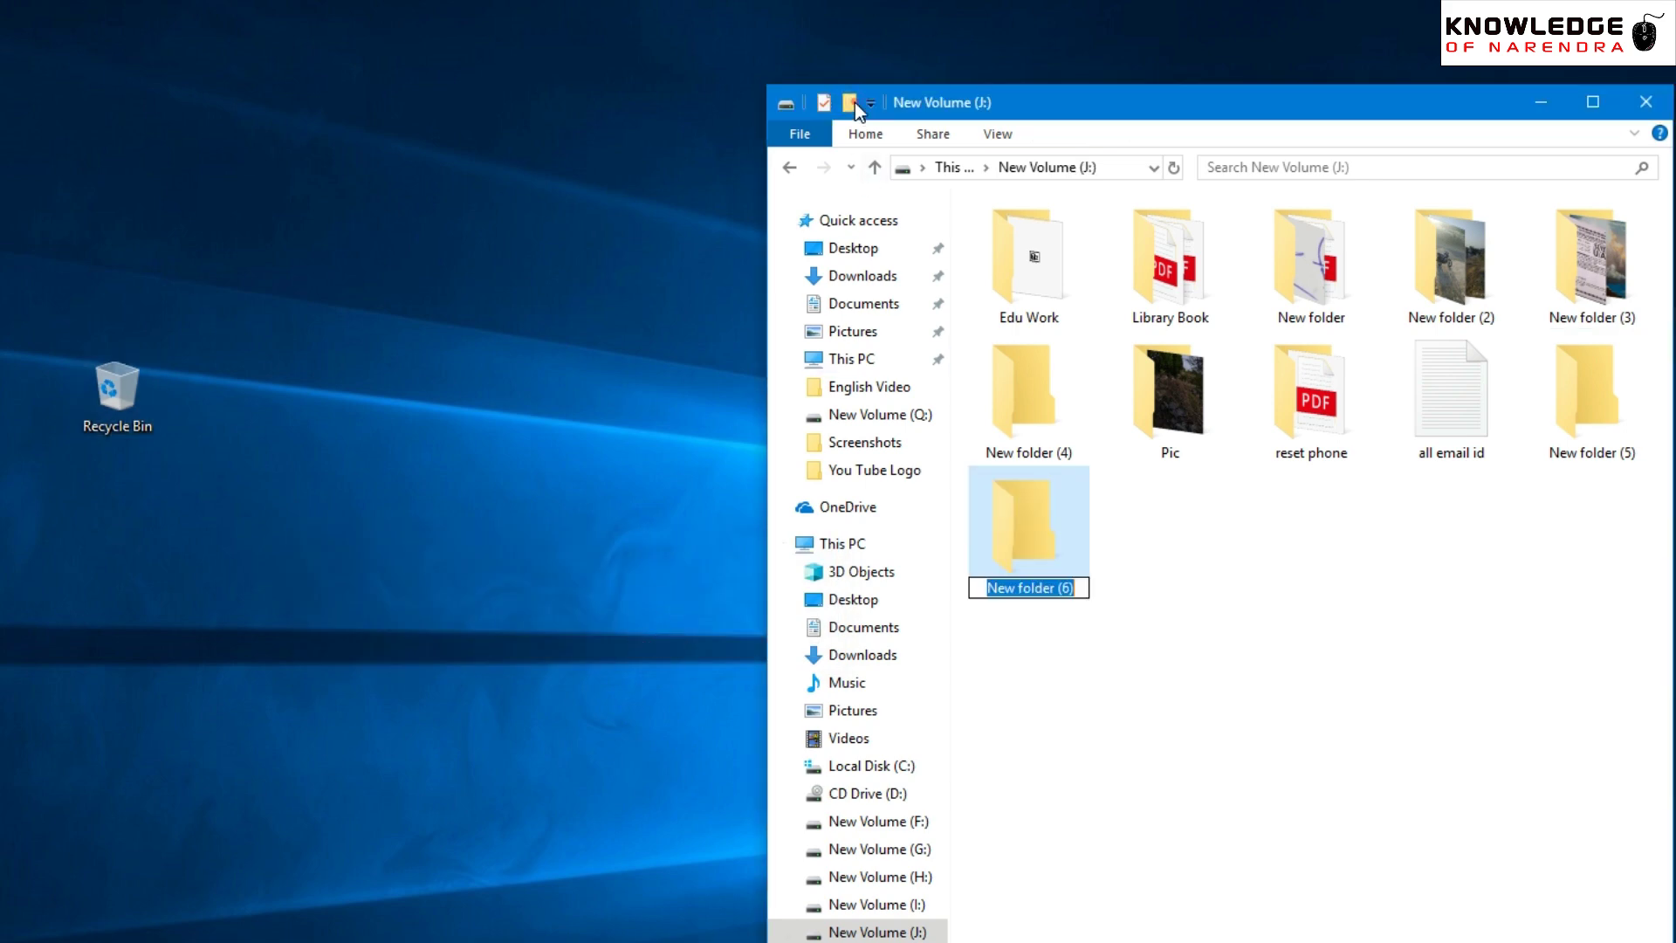
click(852, 102)
click(853, 102)
click(853, 102)
click(1276, 787)
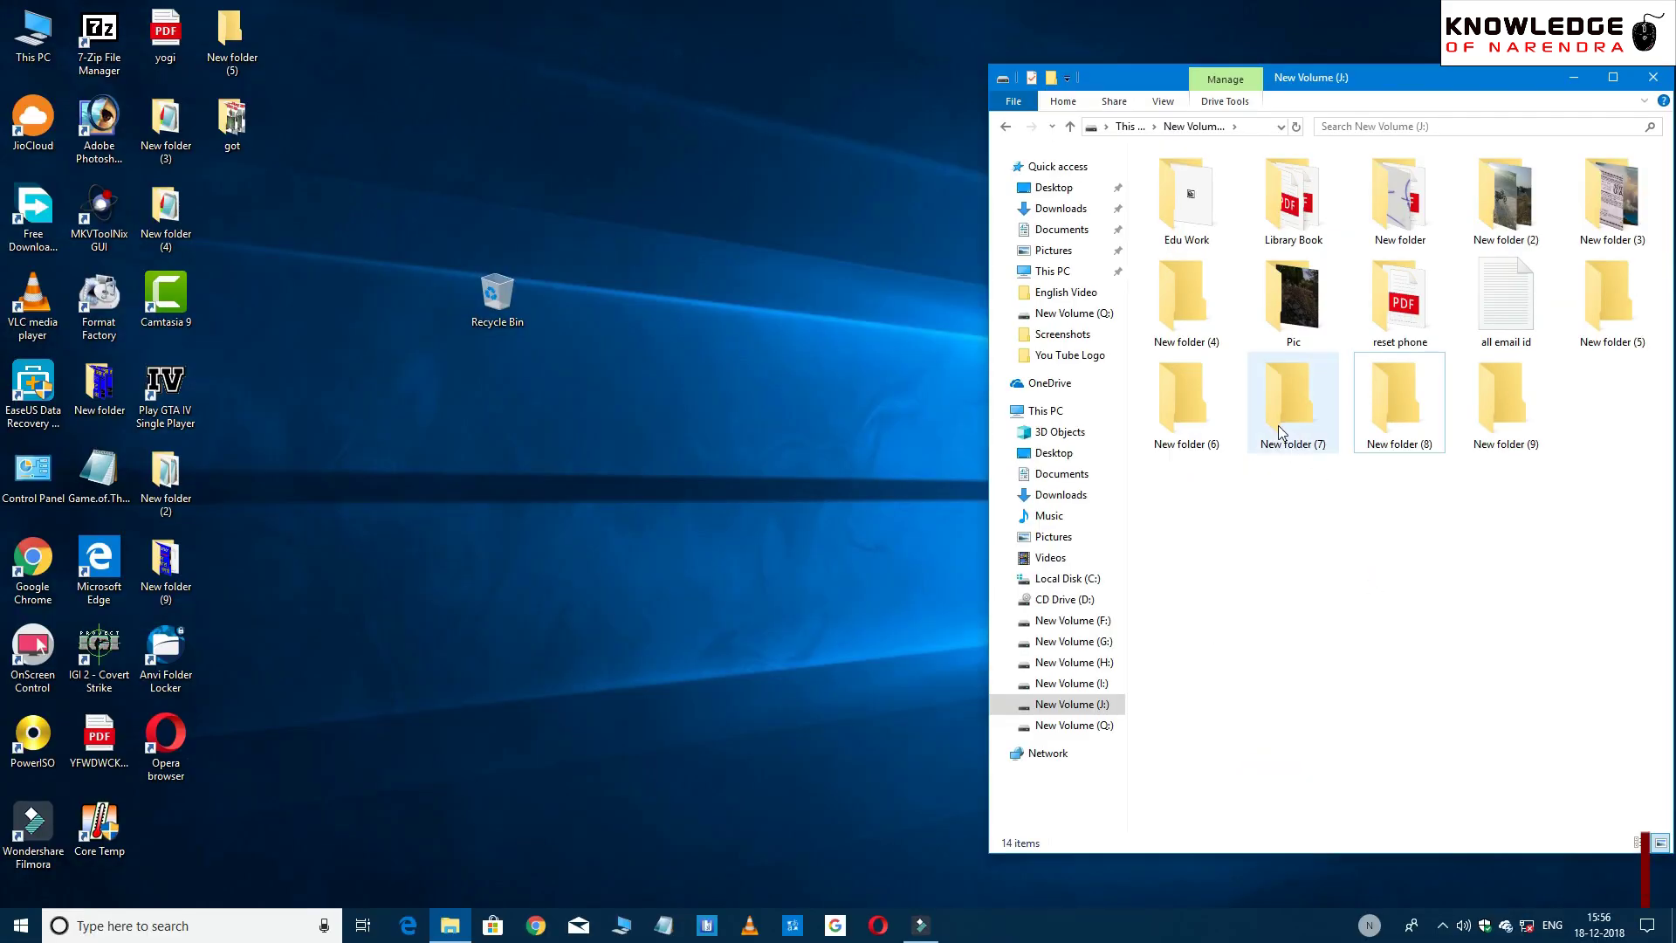
Request deletion of New folder (6) from the J: drive, then decline the delete confirmation
click(1182, 405)
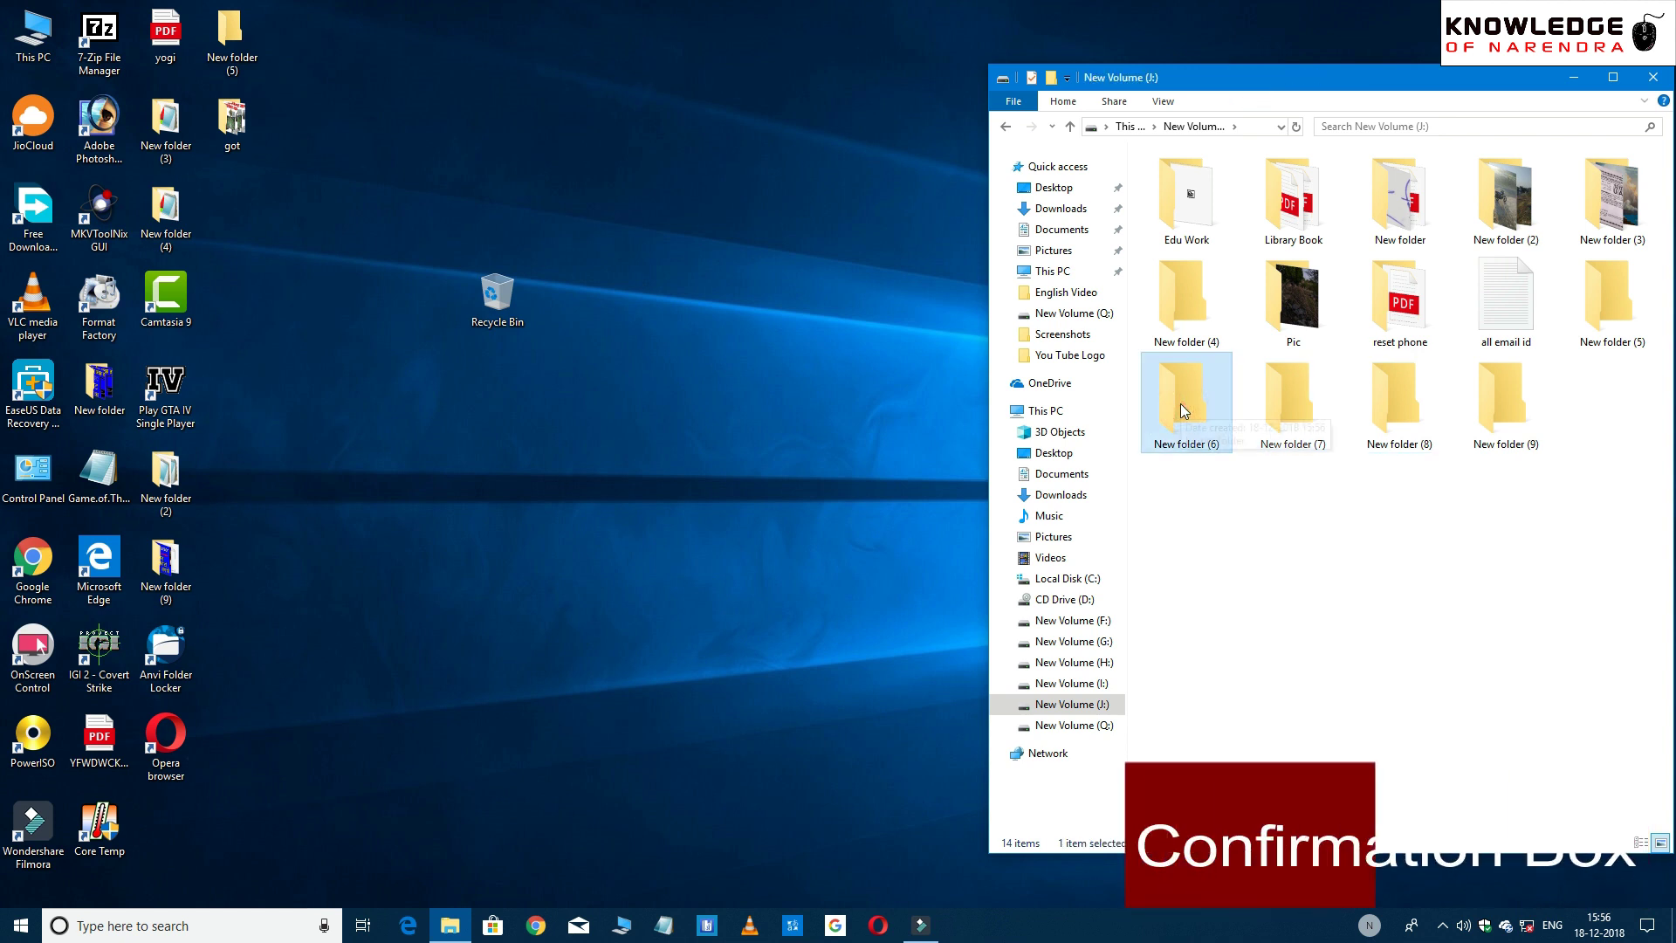
key(Delete)
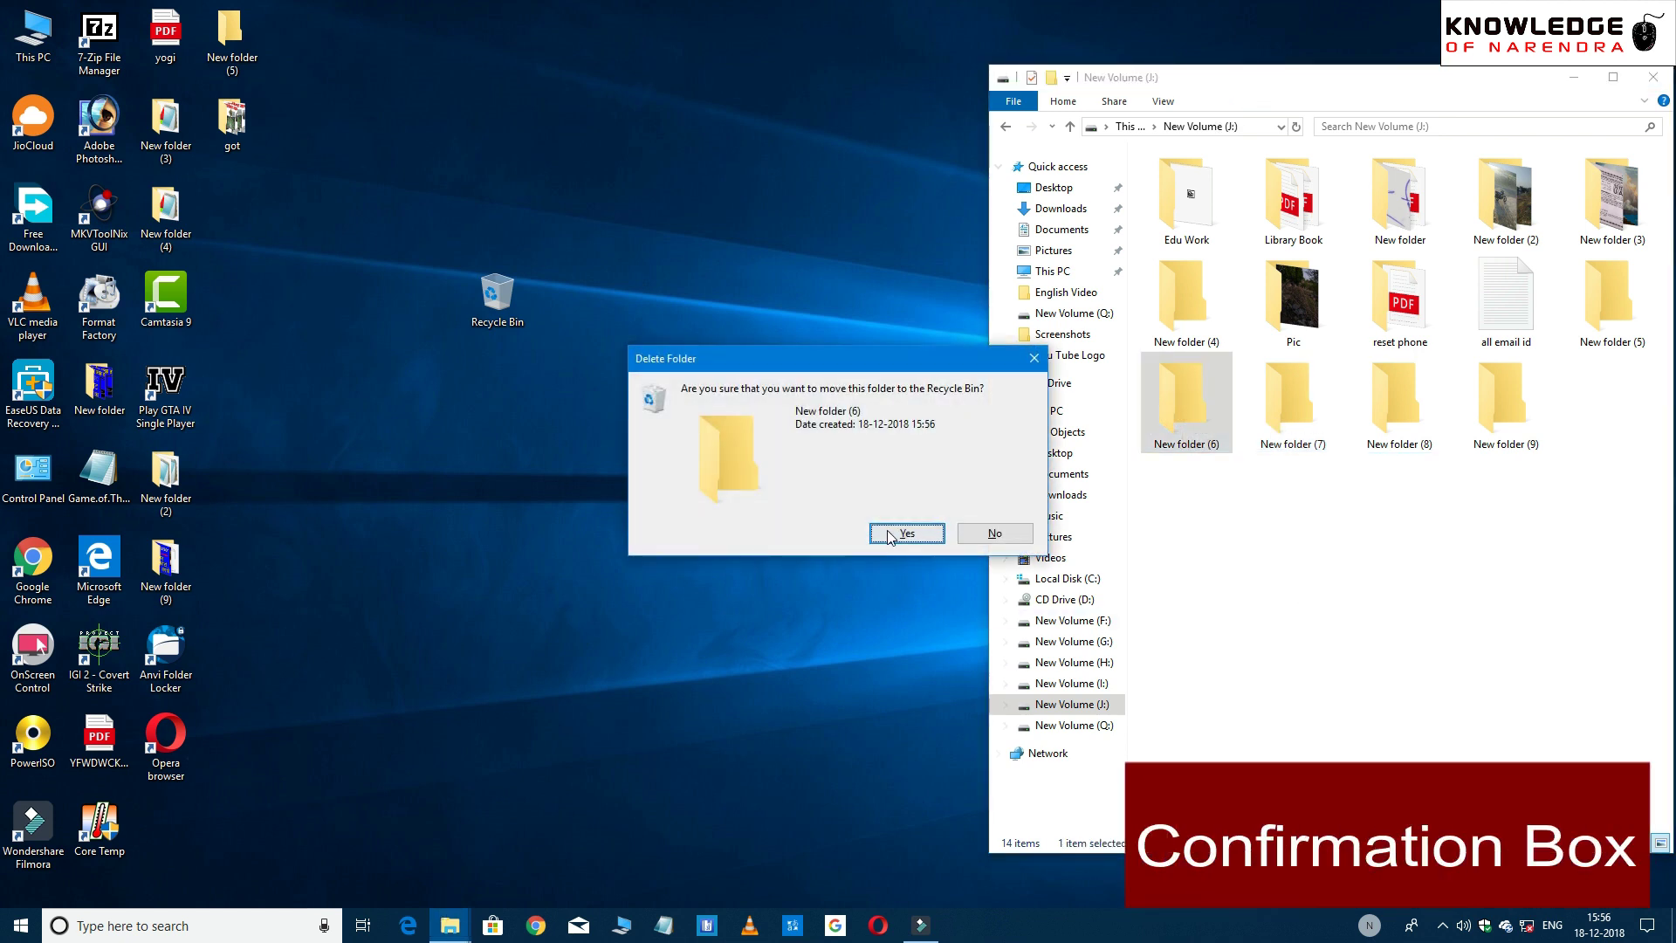
click(999, 534)
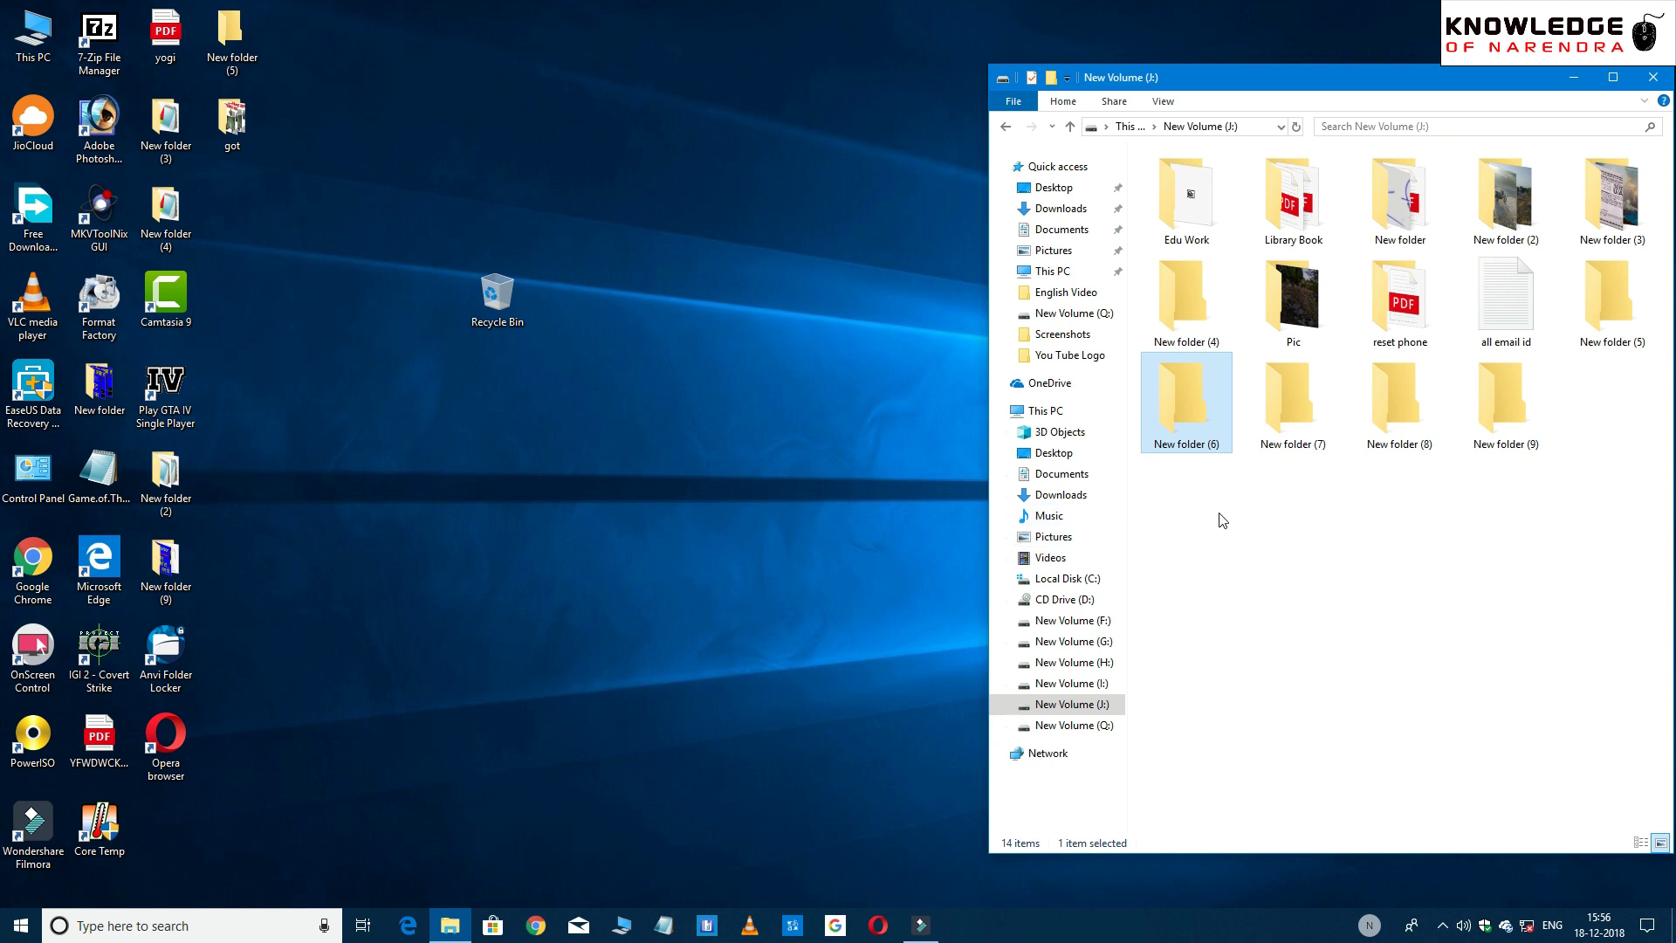
Turn off the delete confirmation dialogue in the Recycle Bin properties and delete New folder (9) from the J: drive
right_click(508, 323)
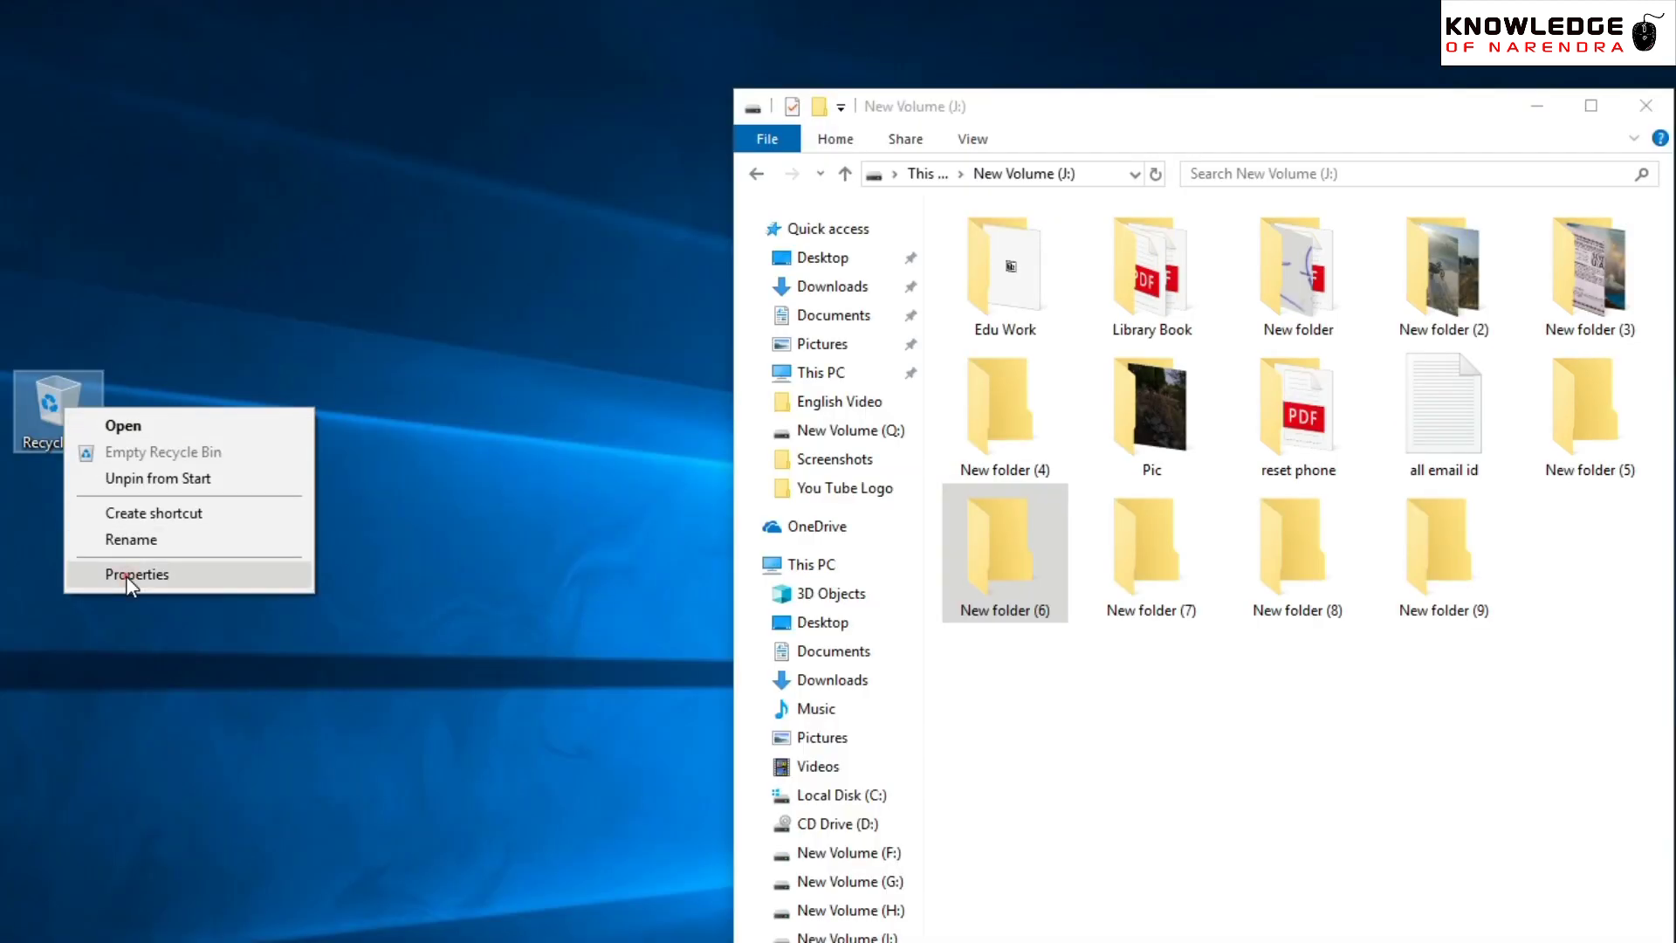
click(126, 574)
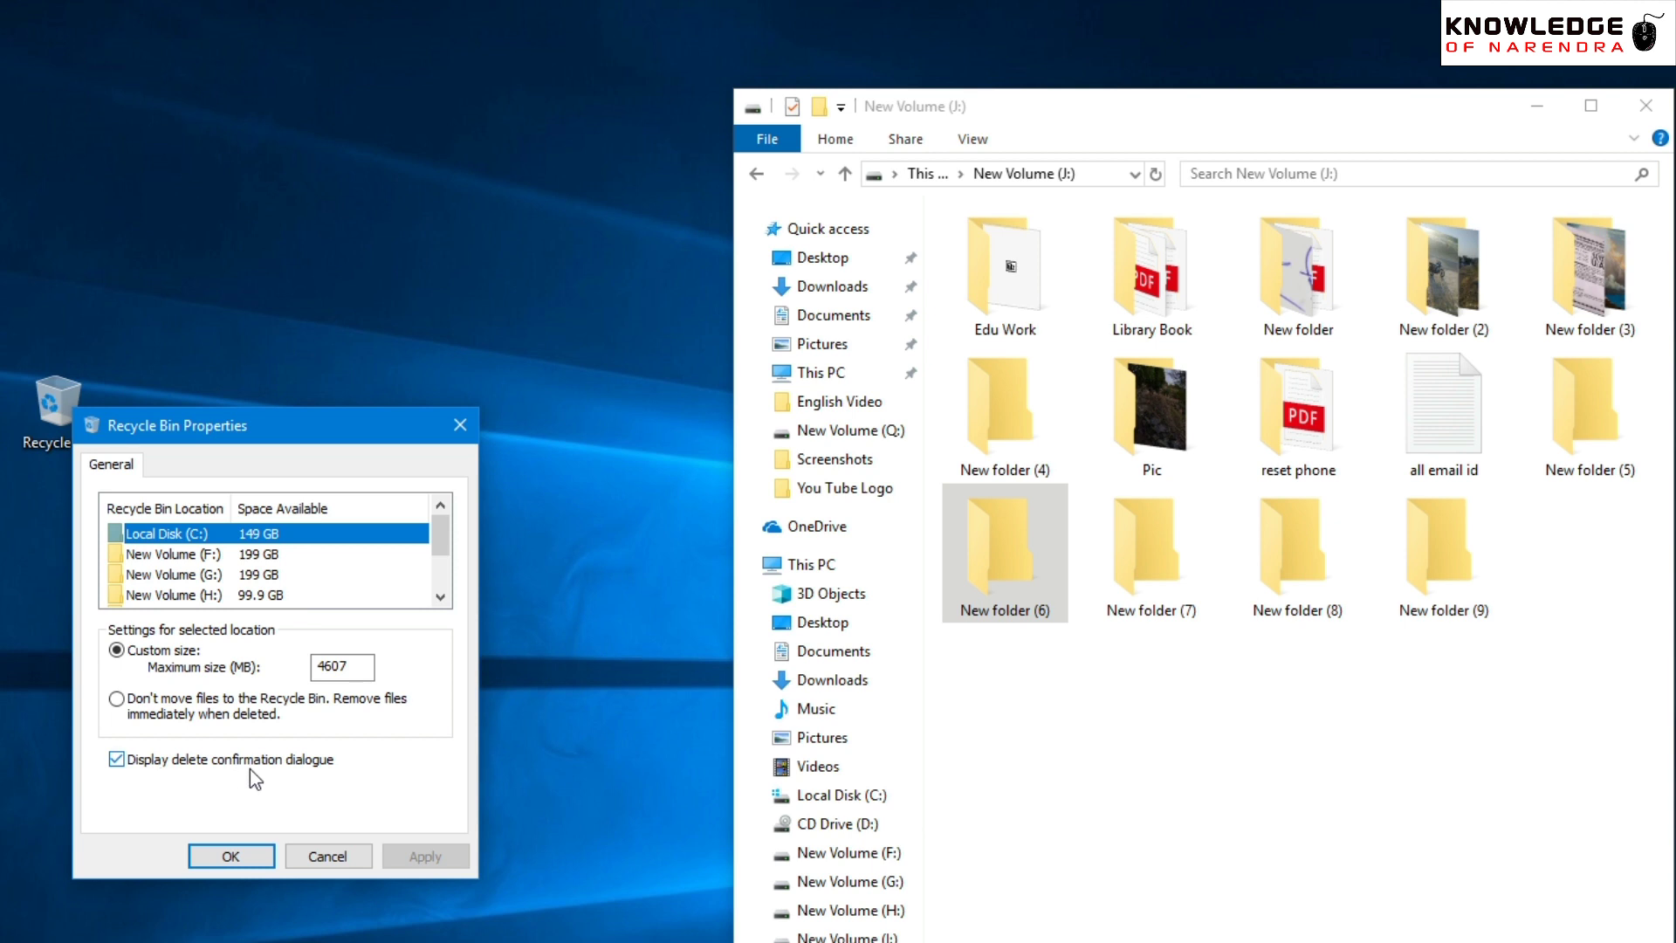
click(117, 758)
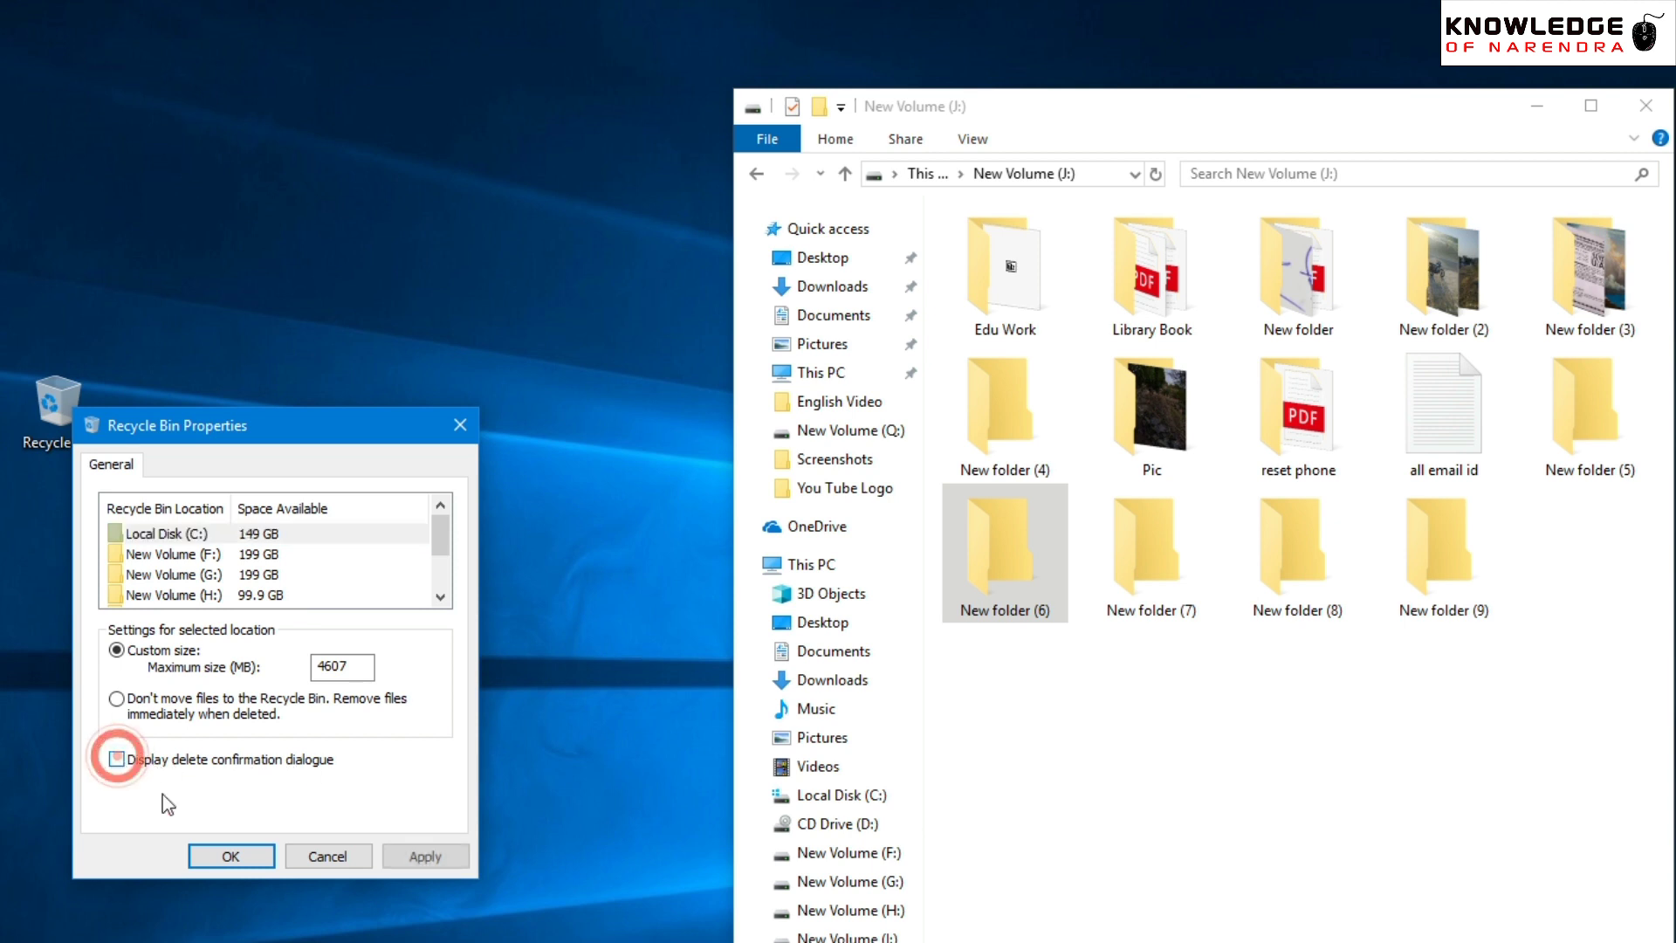
click(422, 855)
click(230, 856)
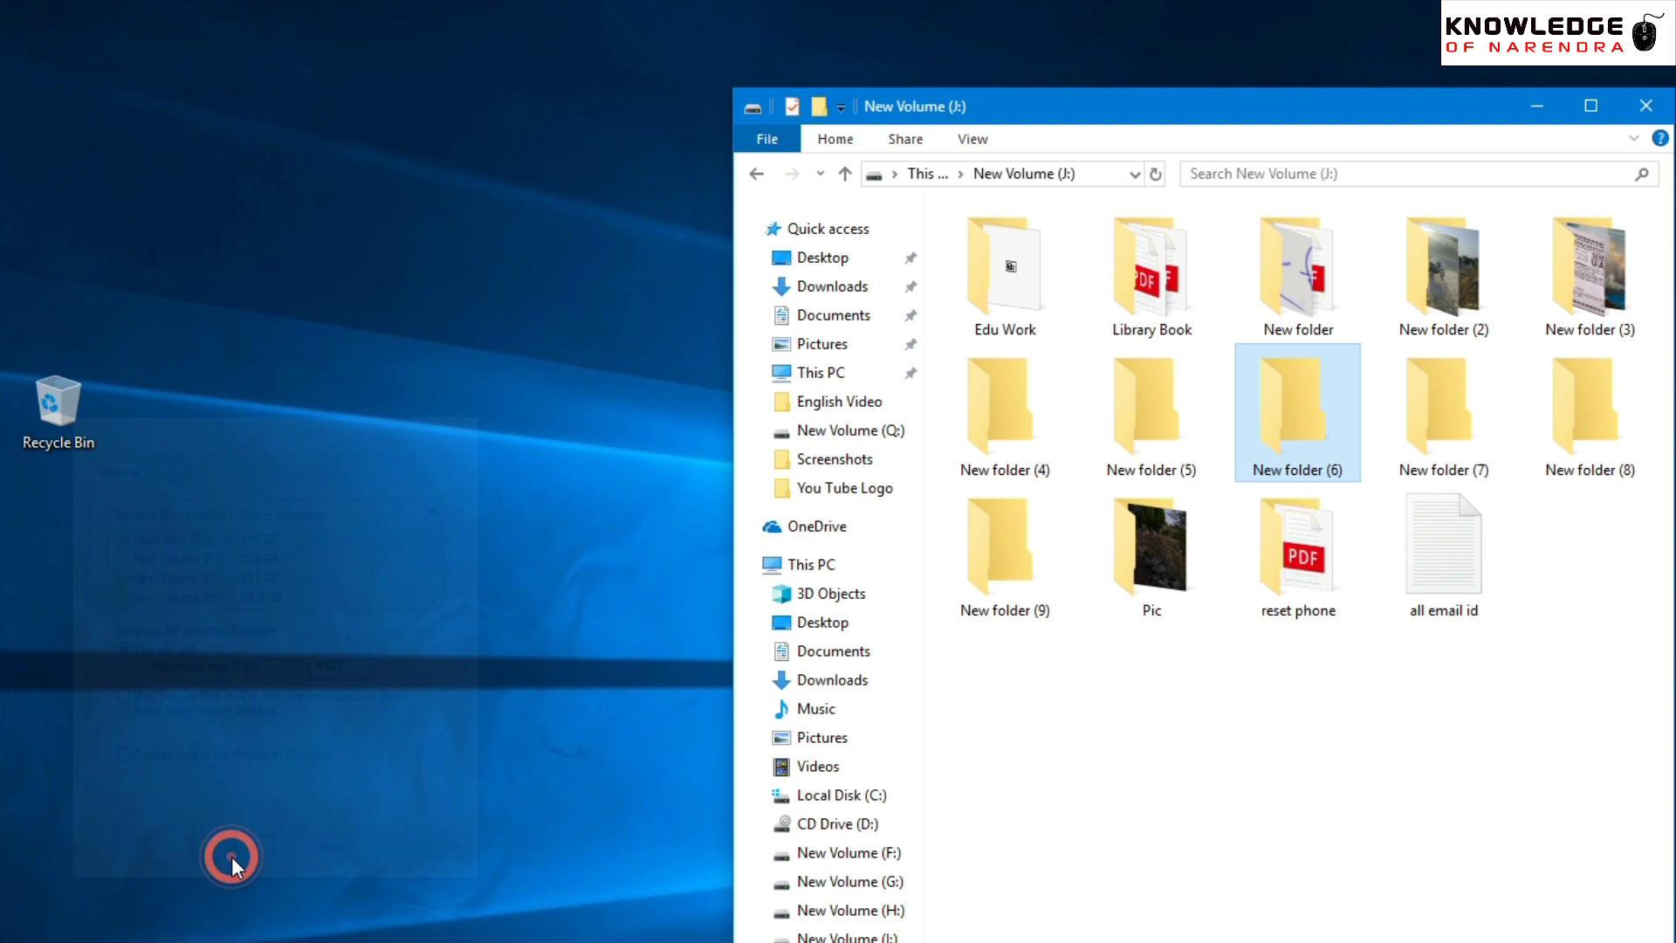
click(992, 558)
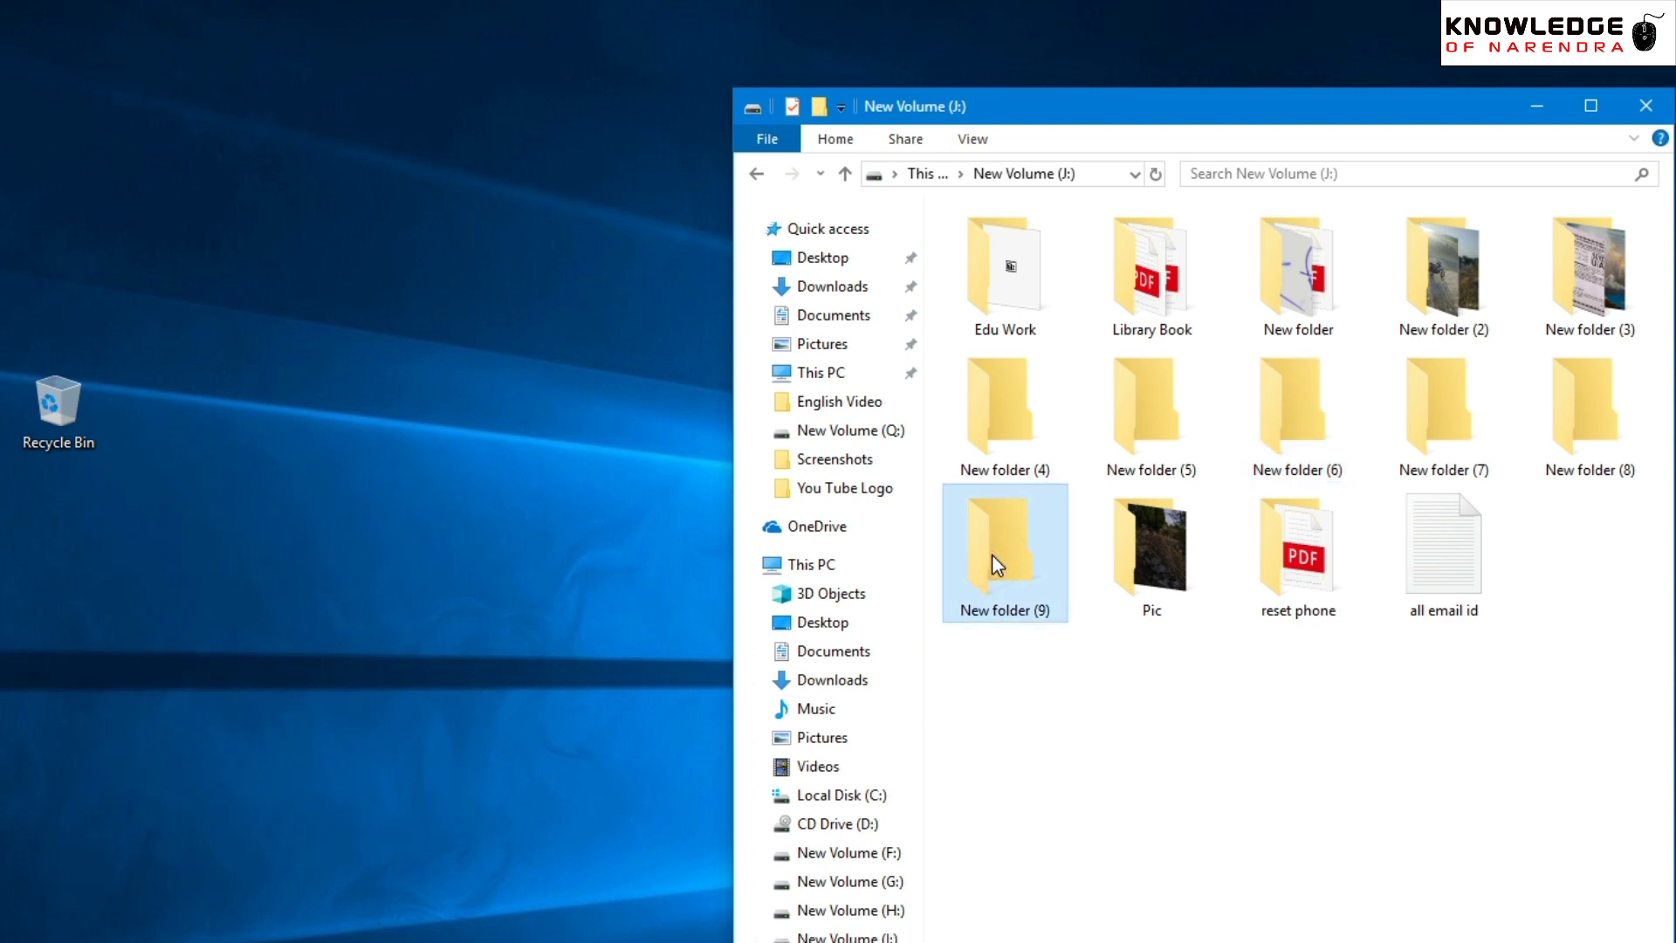
key(Delete)
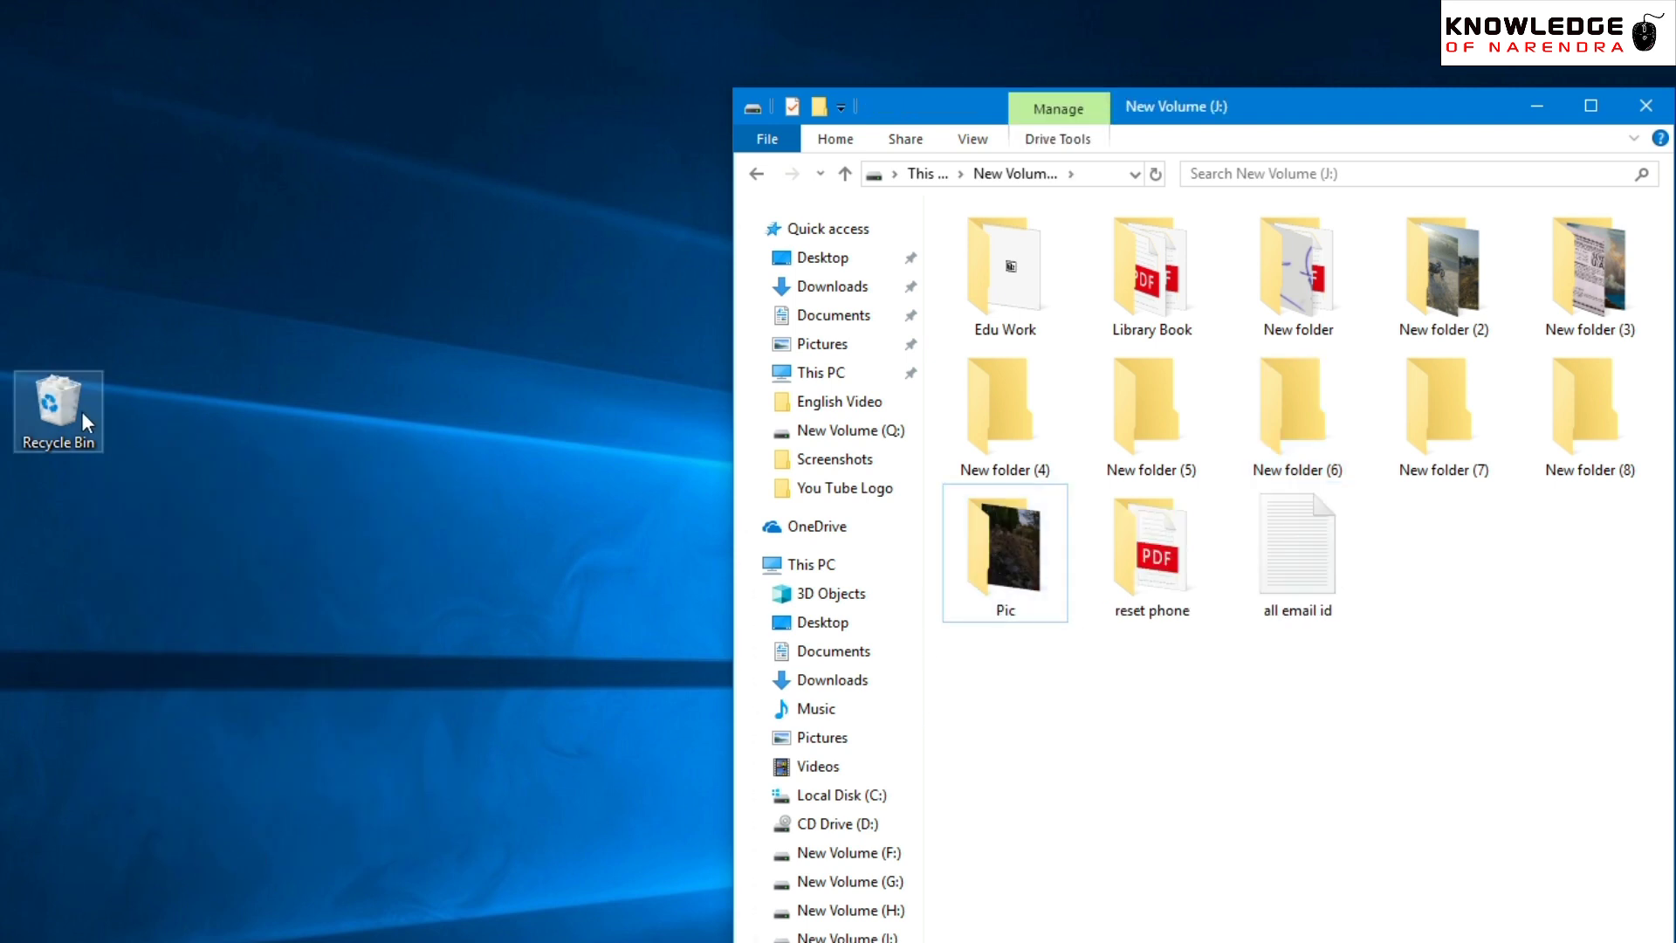
Turn the Recycle Bin's delete confirmation dialogue back on and empty the Recycle Bin to permanently remove New folder (9)
right_click(58, 402)
click(122, 568)
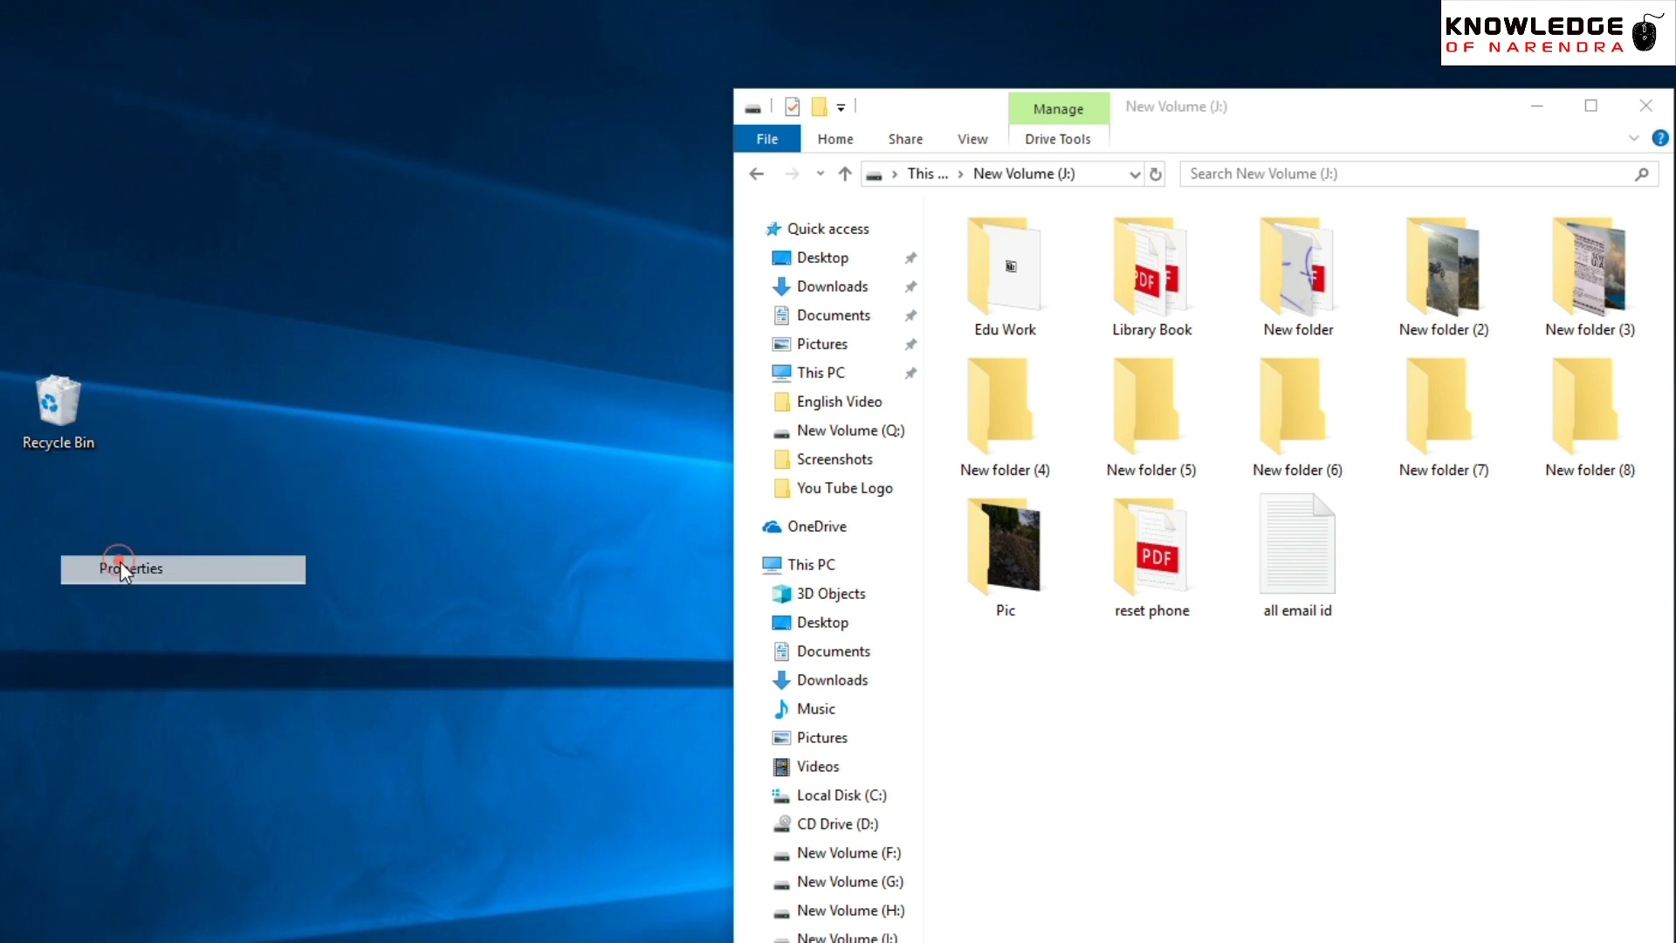
click(111, 753)
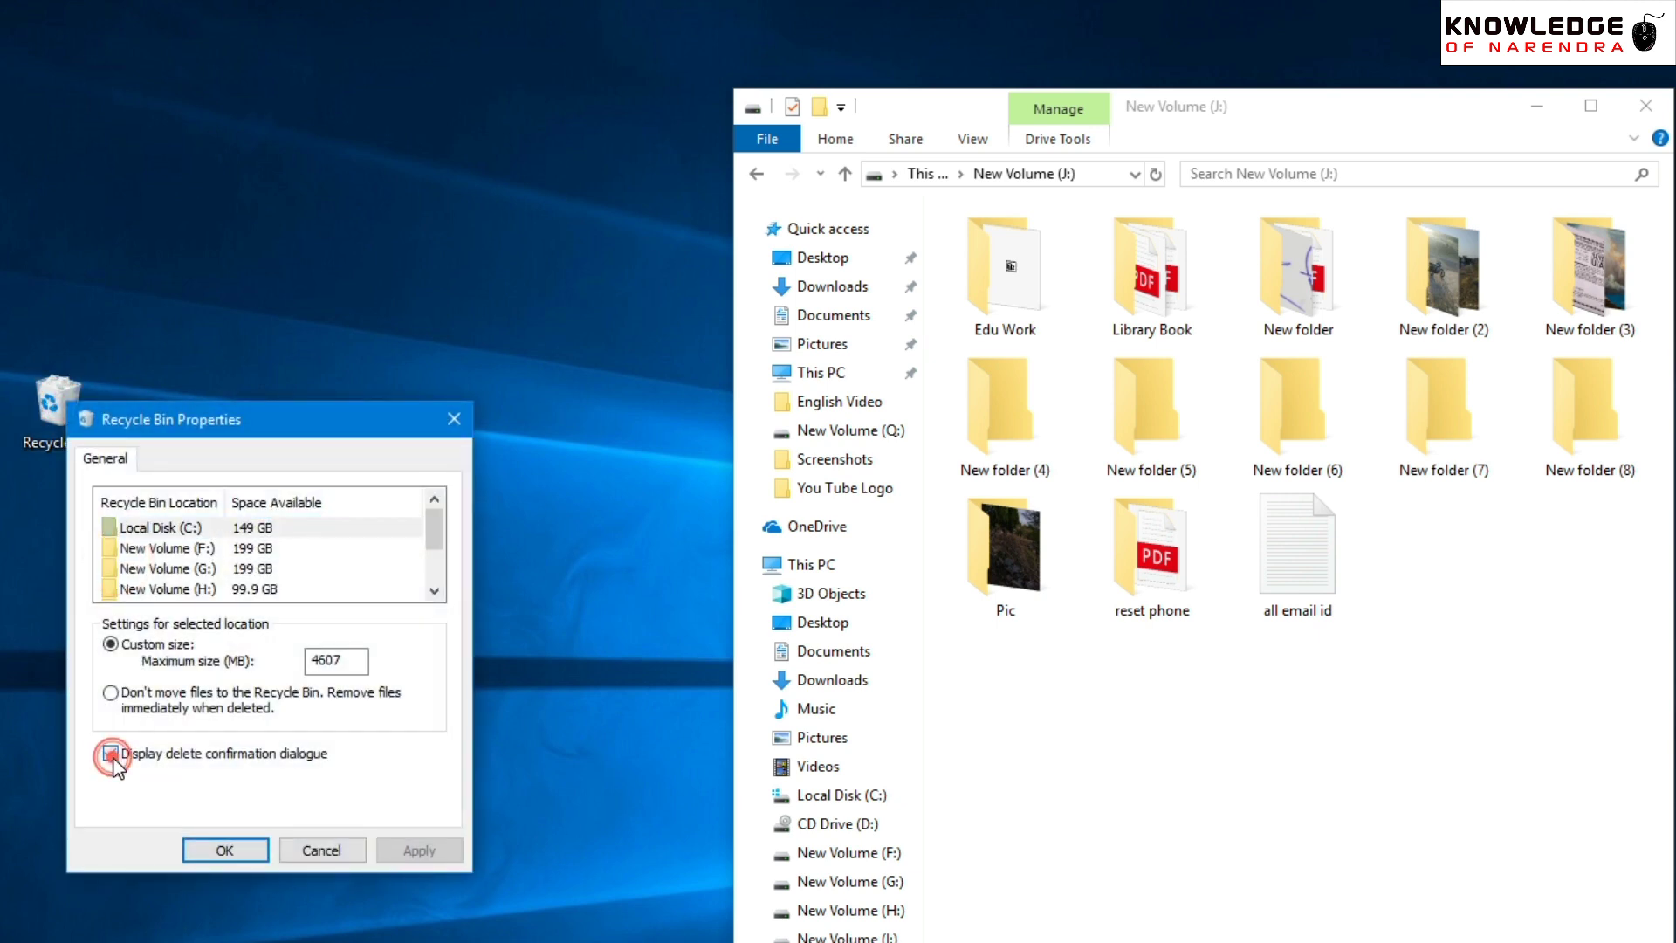
click(228, 850)
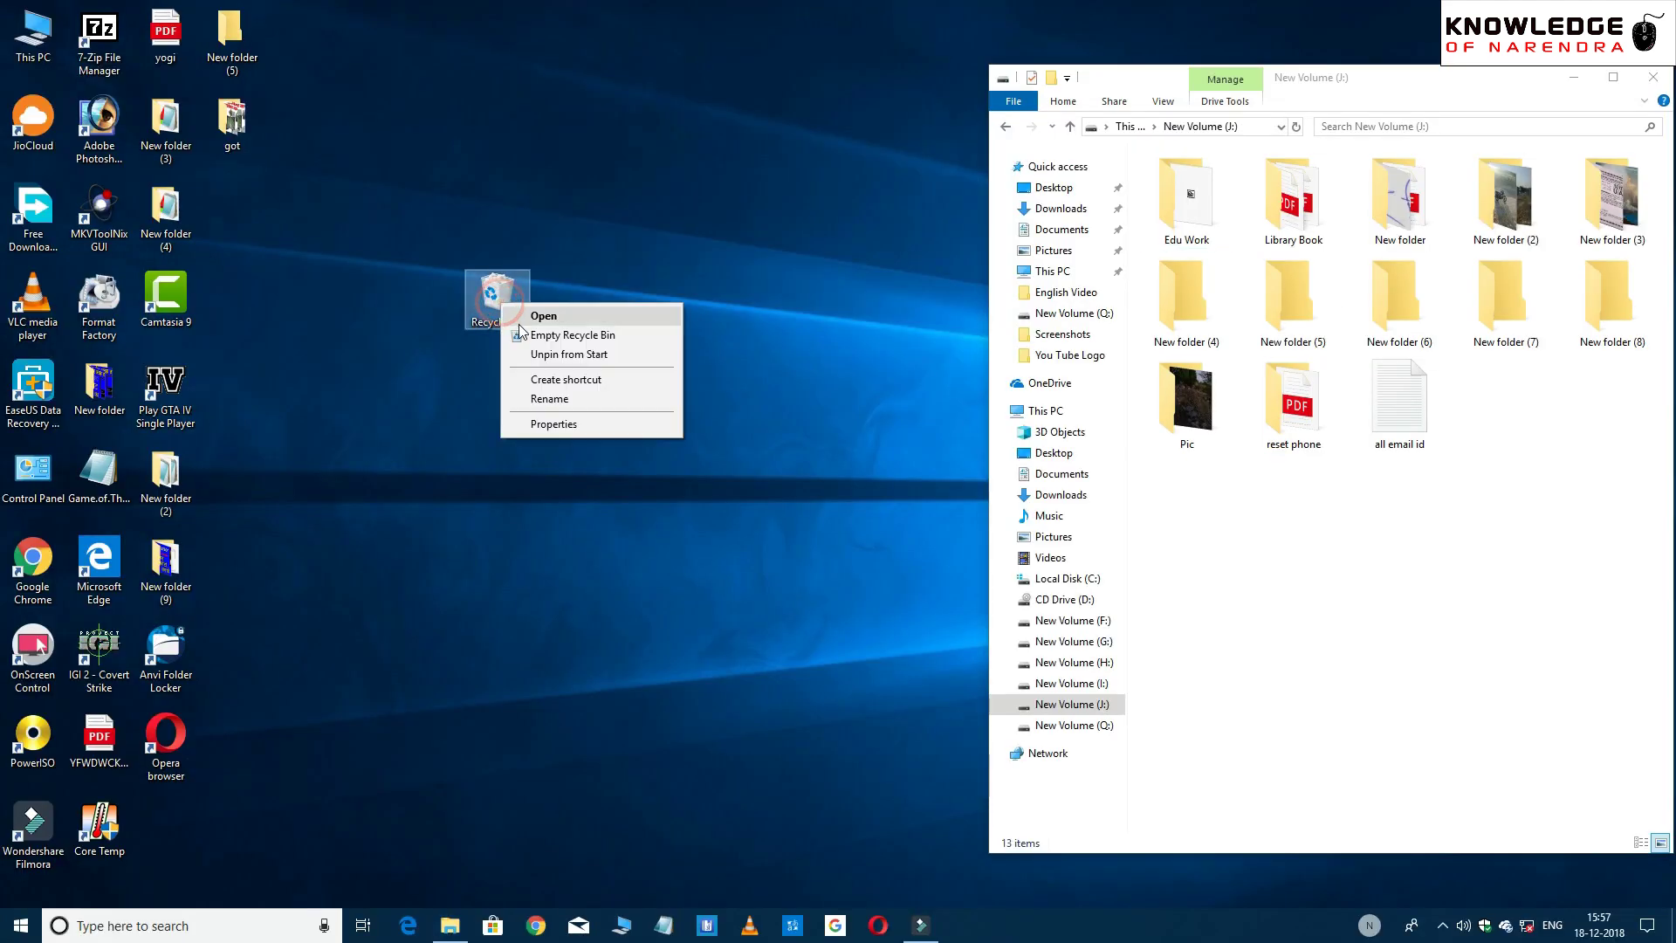
drag(0, 784, 58, 402)
click(906, 532)
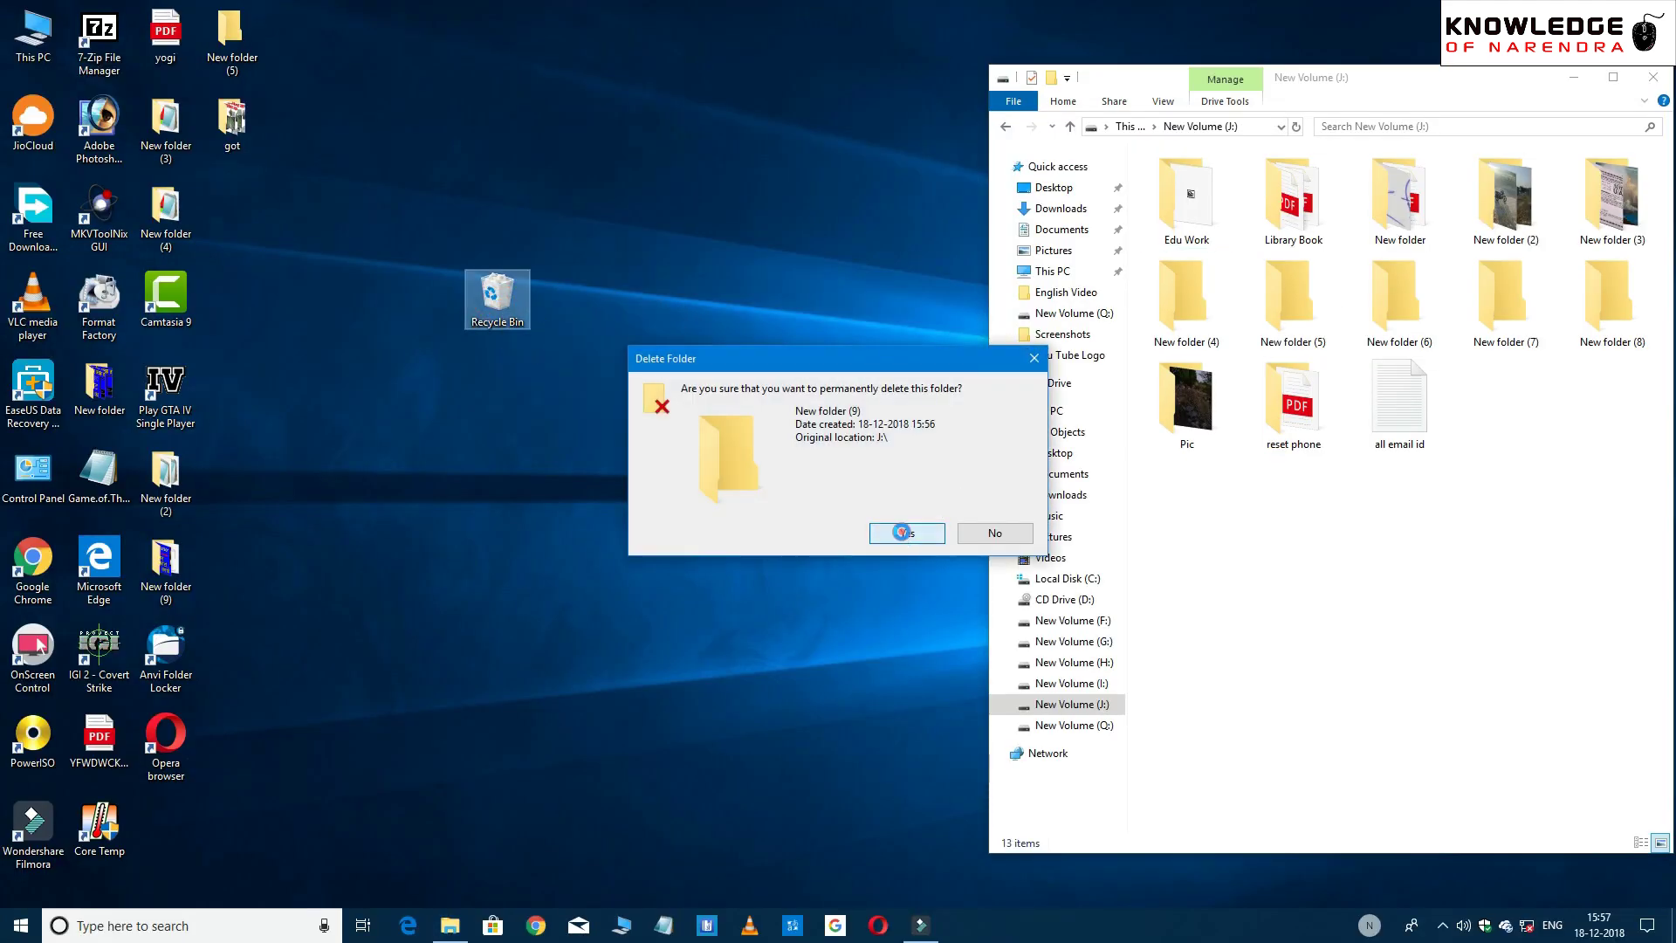
Examine the custom maximum size setting for Local Disk (C:) in the Recycle Bin properties
right_click(510, 292)
click(562, 412)
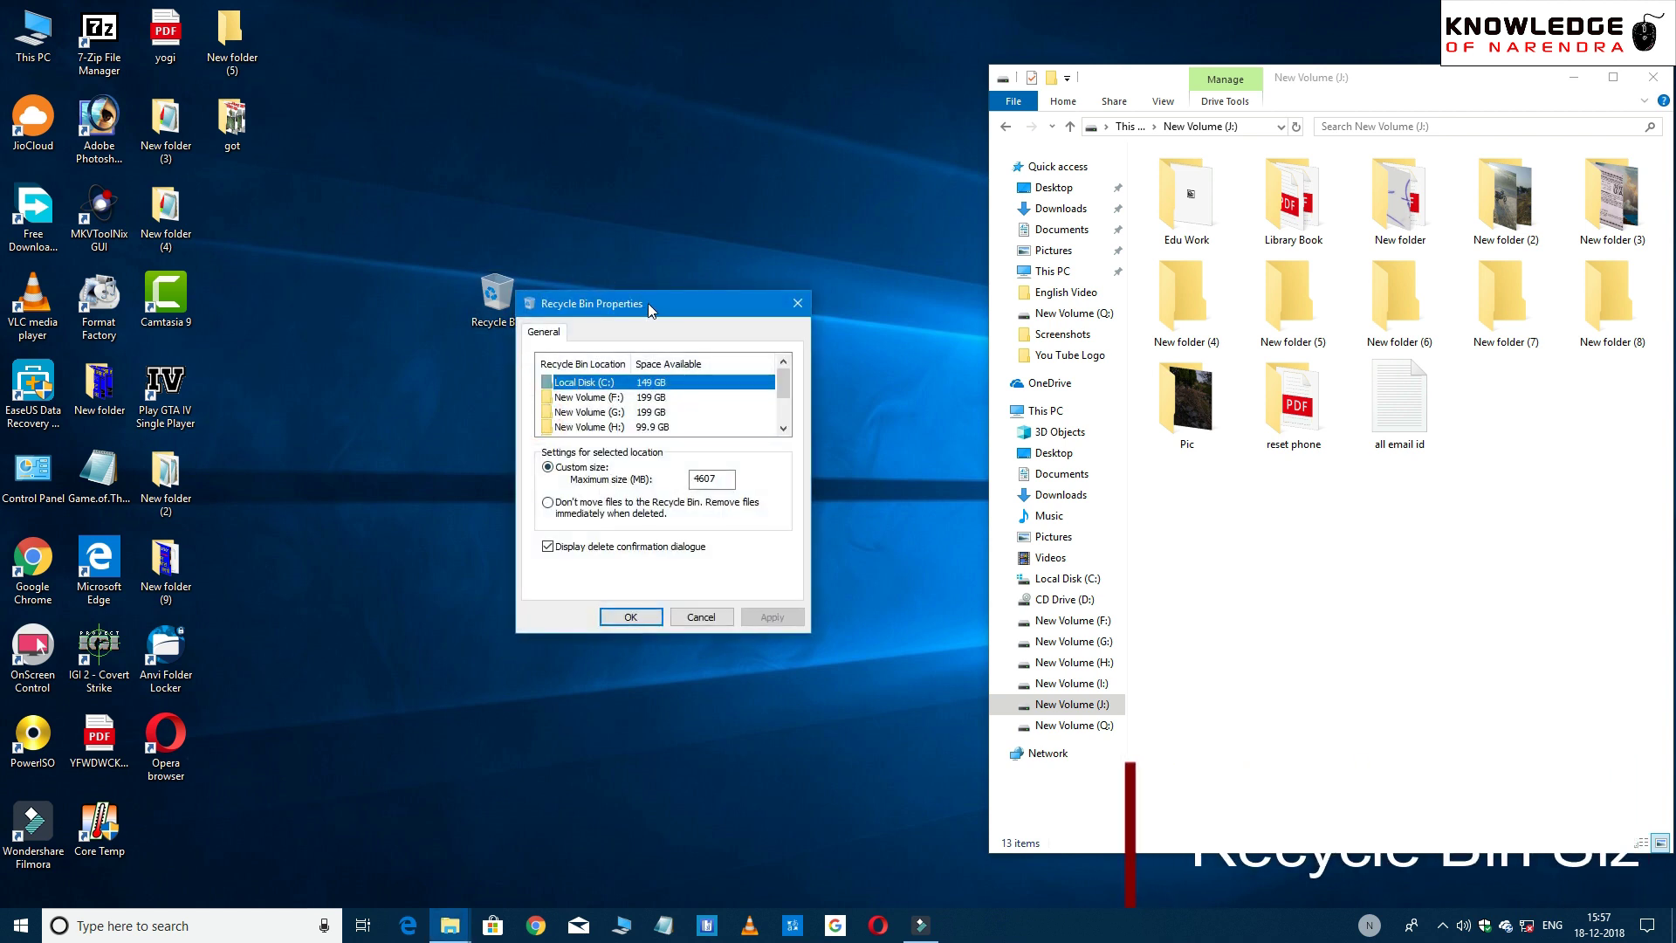
drag(648, 302, 683, 287)
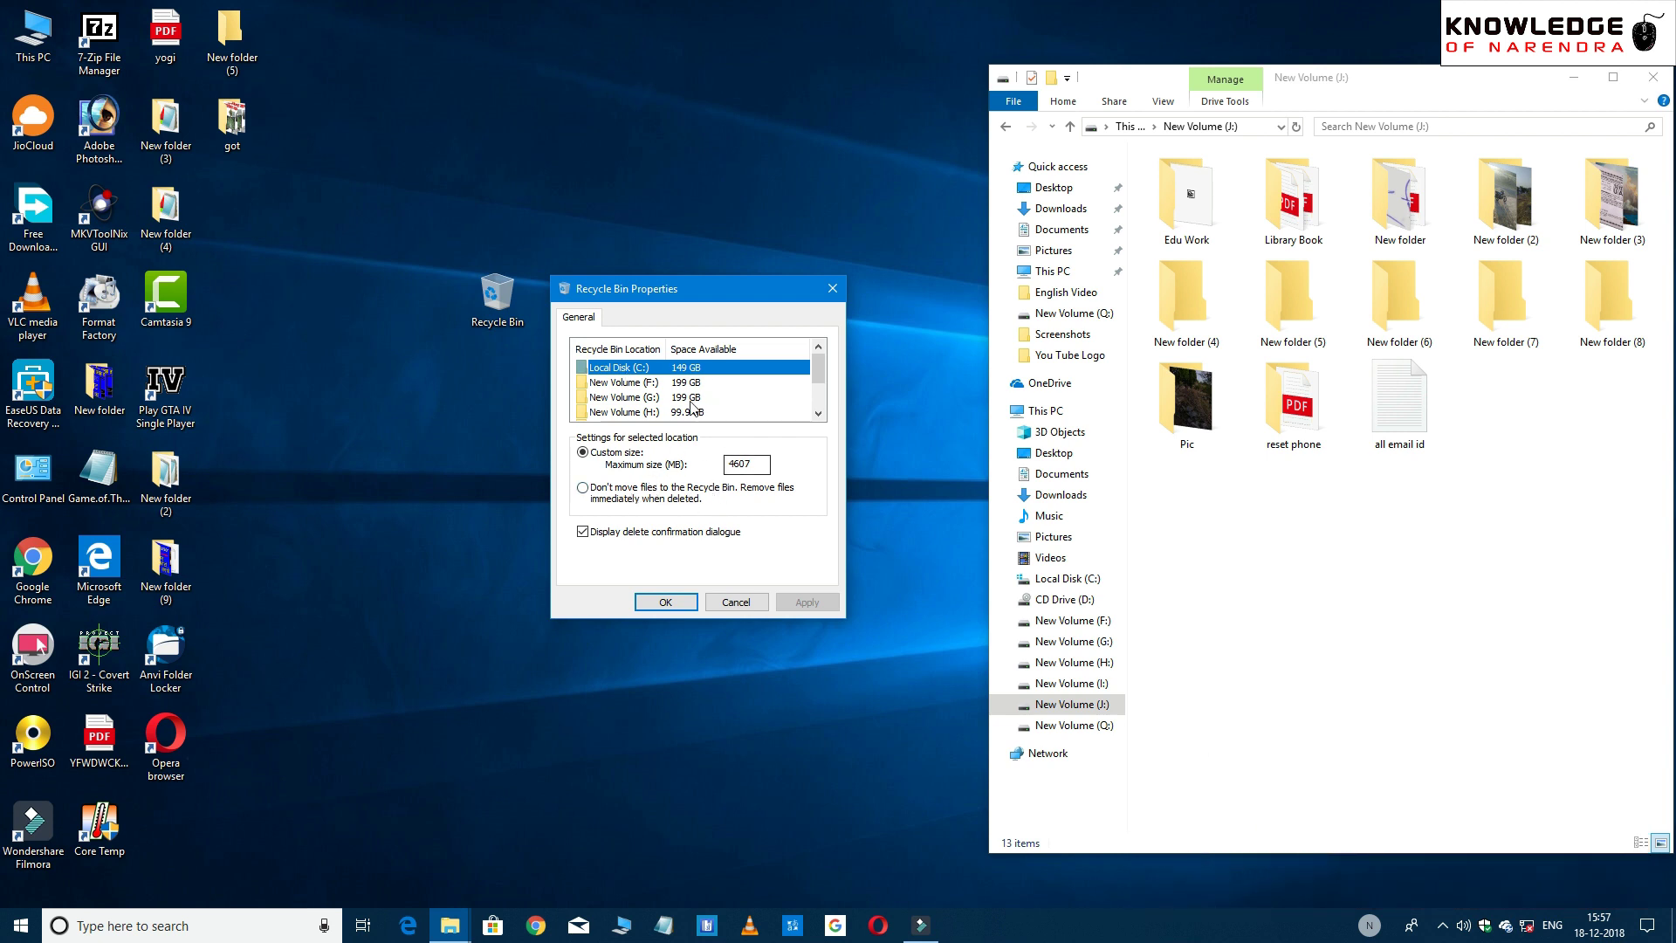
double_click(751, 467)
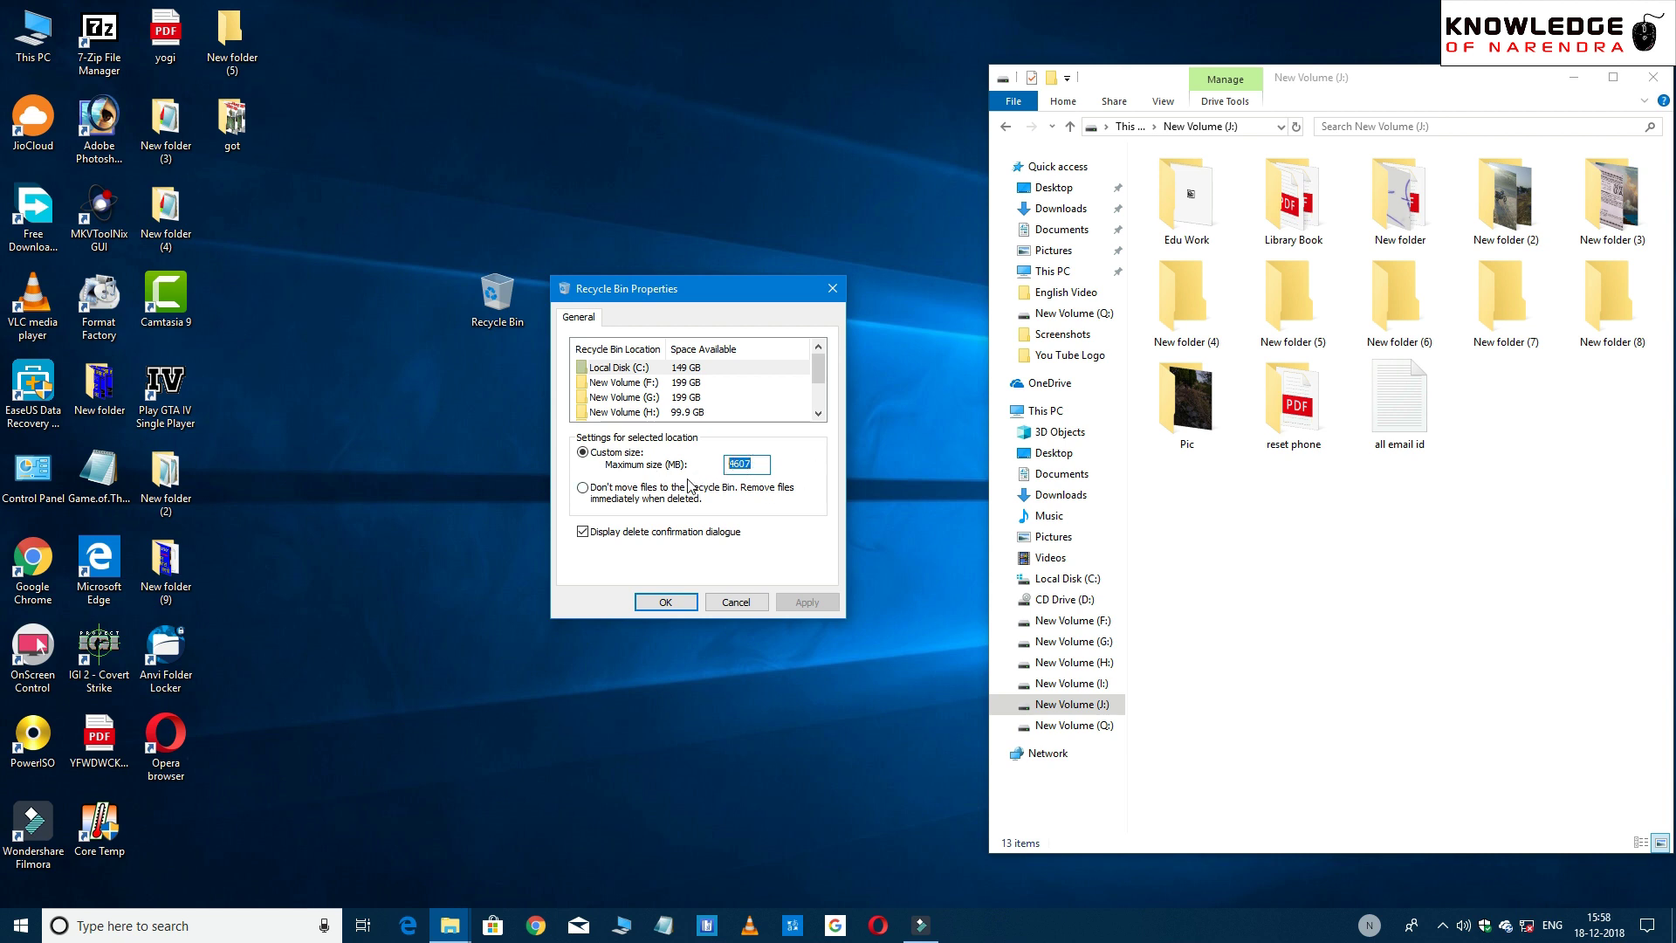
click(747, 467)
click(667, 603)
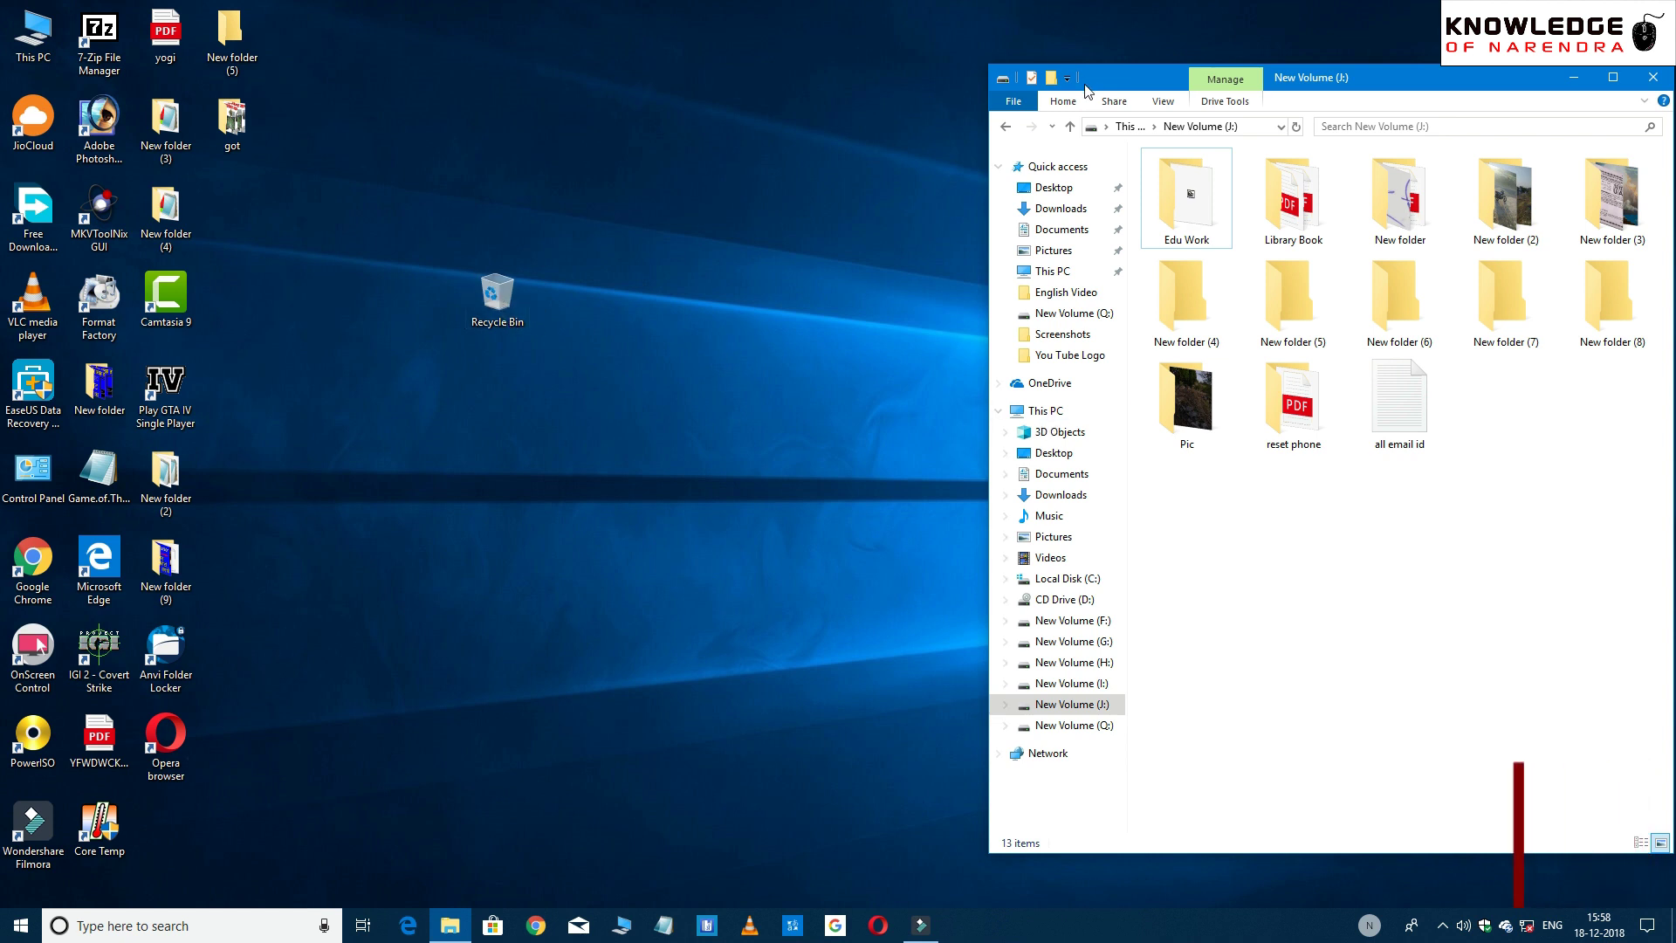
Create four more new folders with default names in the J: drive and select New folder (11)
click(1050, 77)
click(1050, 76)
click(1050, 77)
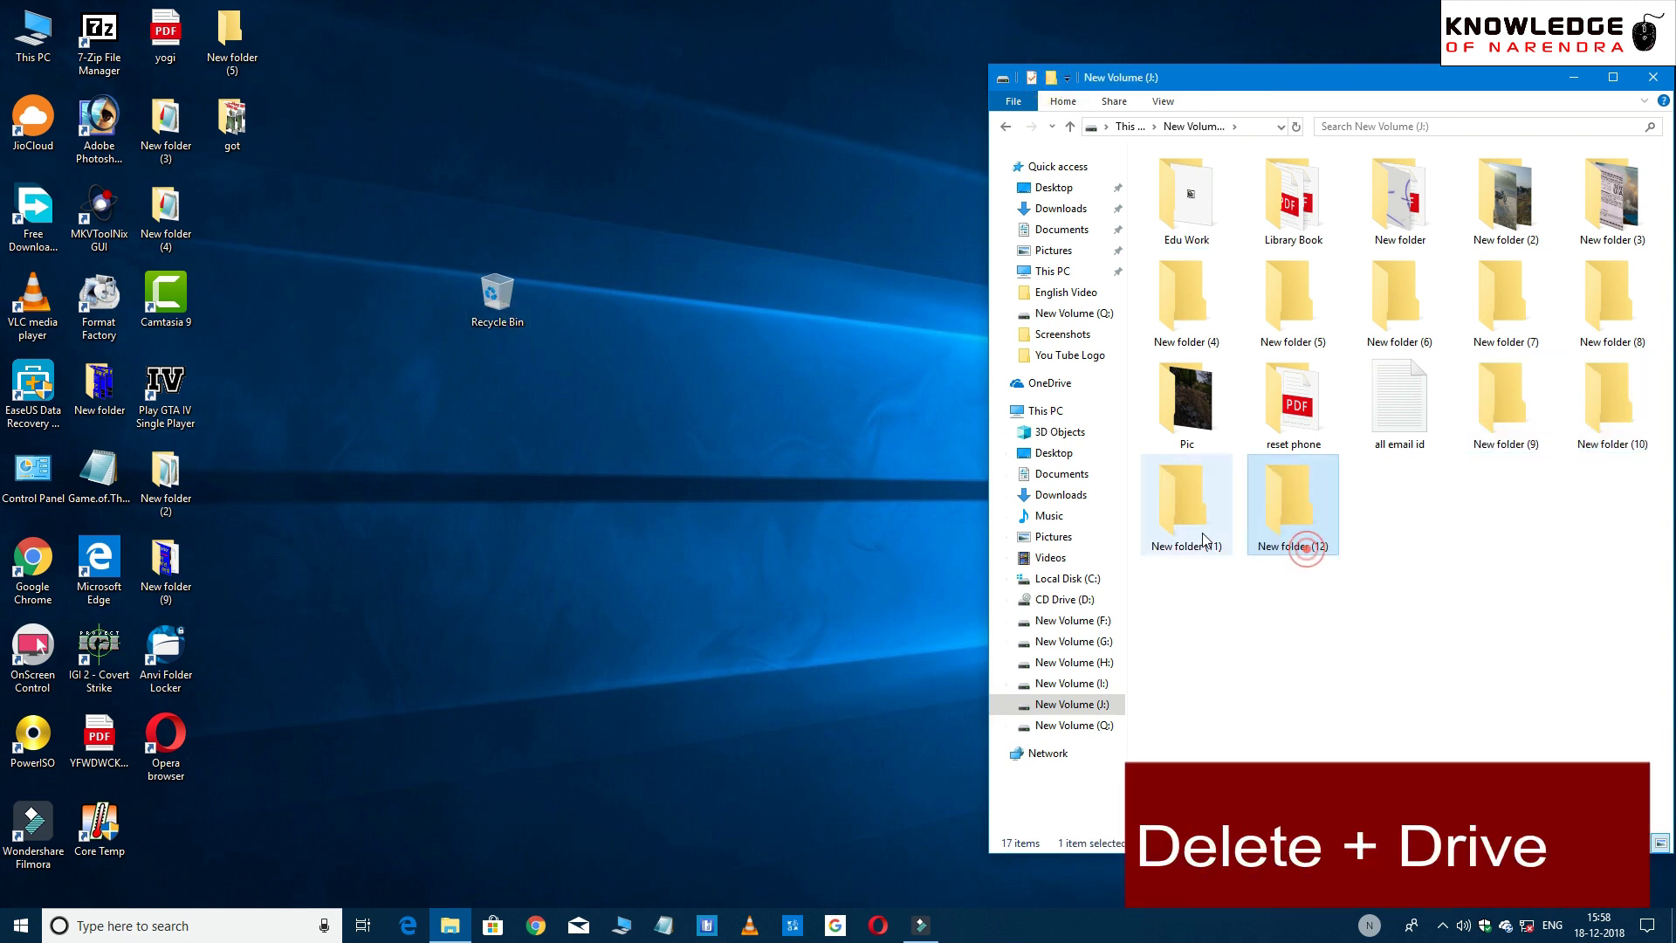
click(1187, 501)
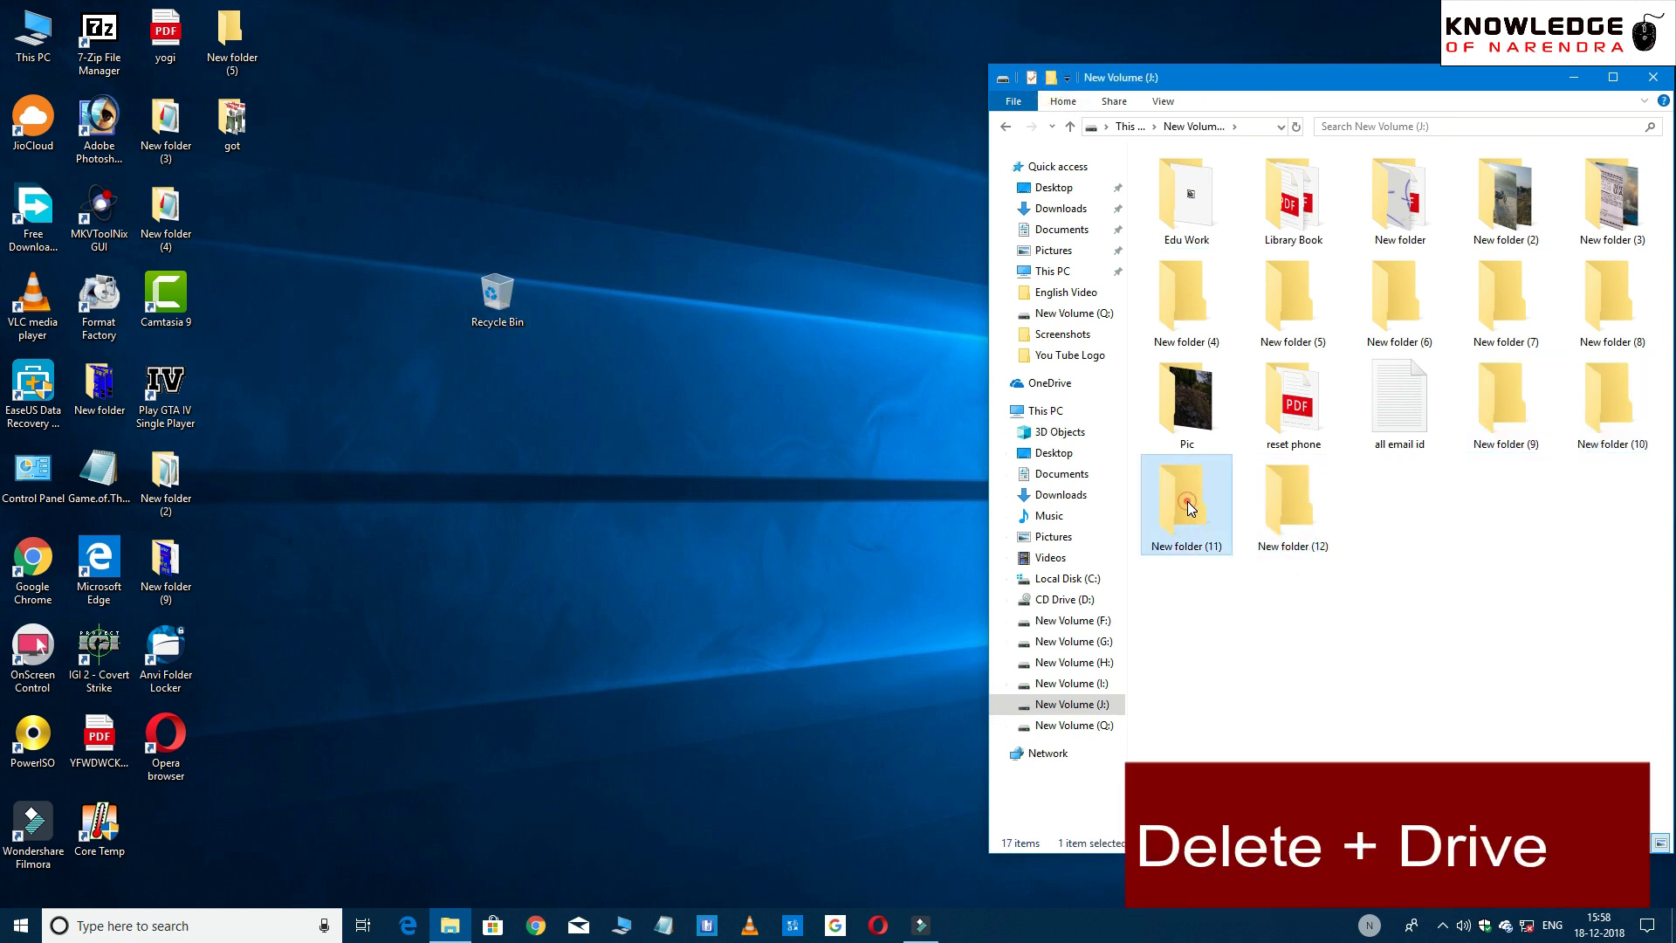
Set the Recycle Bin to remove files on New Volume (J:) immediately when deleted instead of moving them to the bin
right_click(509, 303)
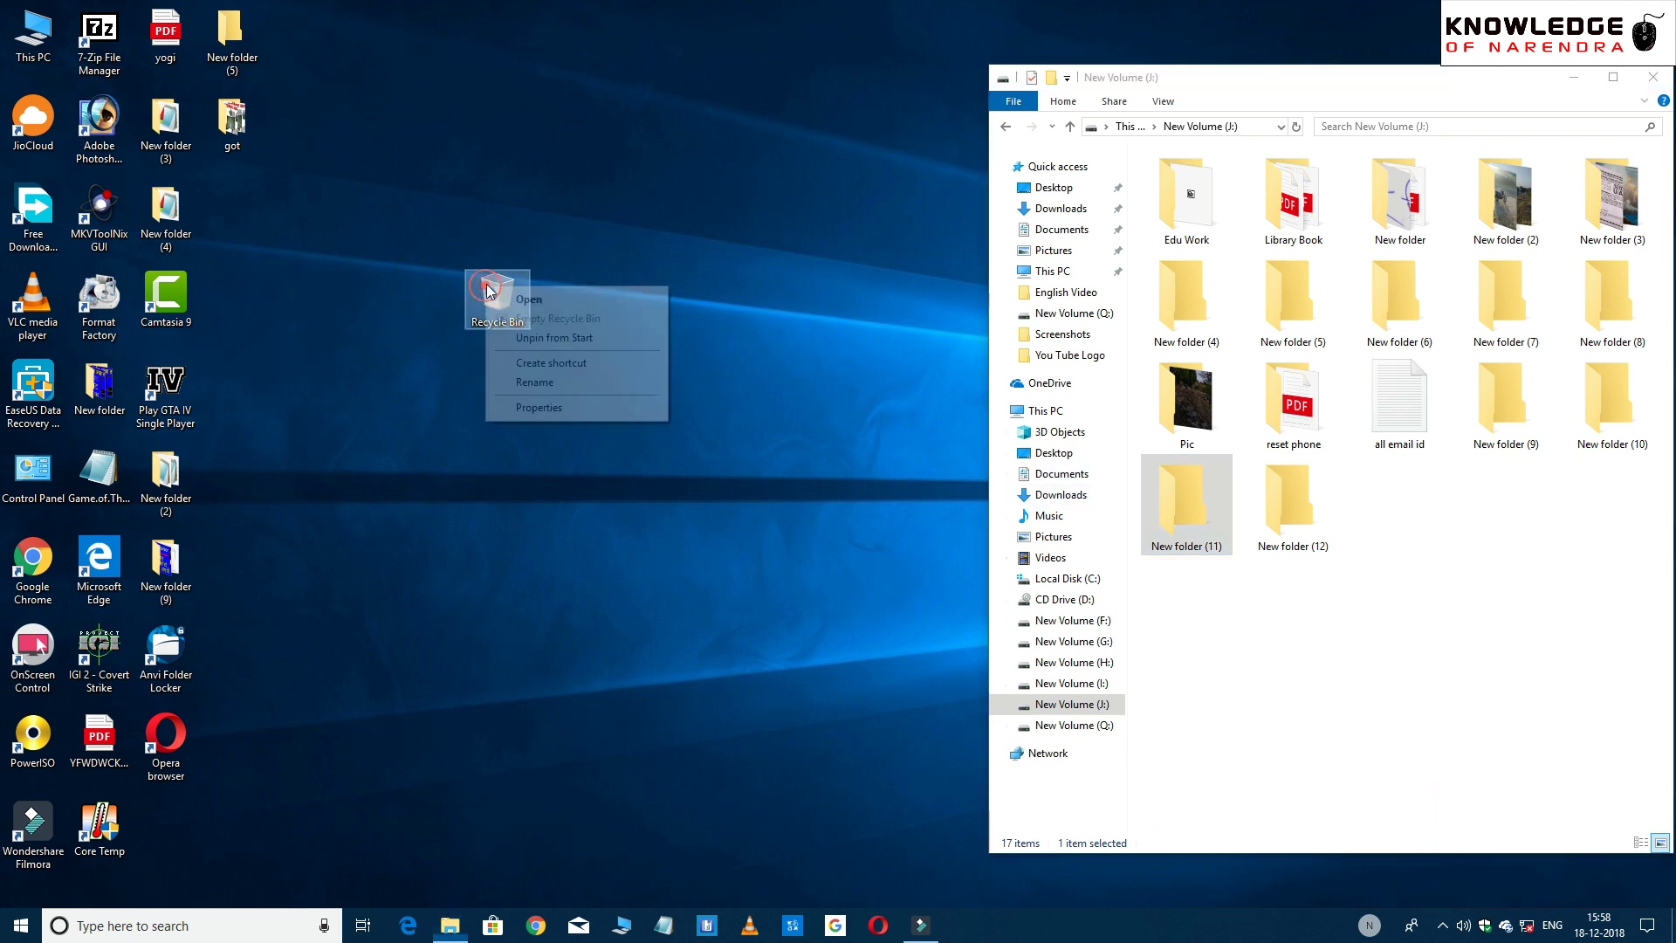
click(530, 407)
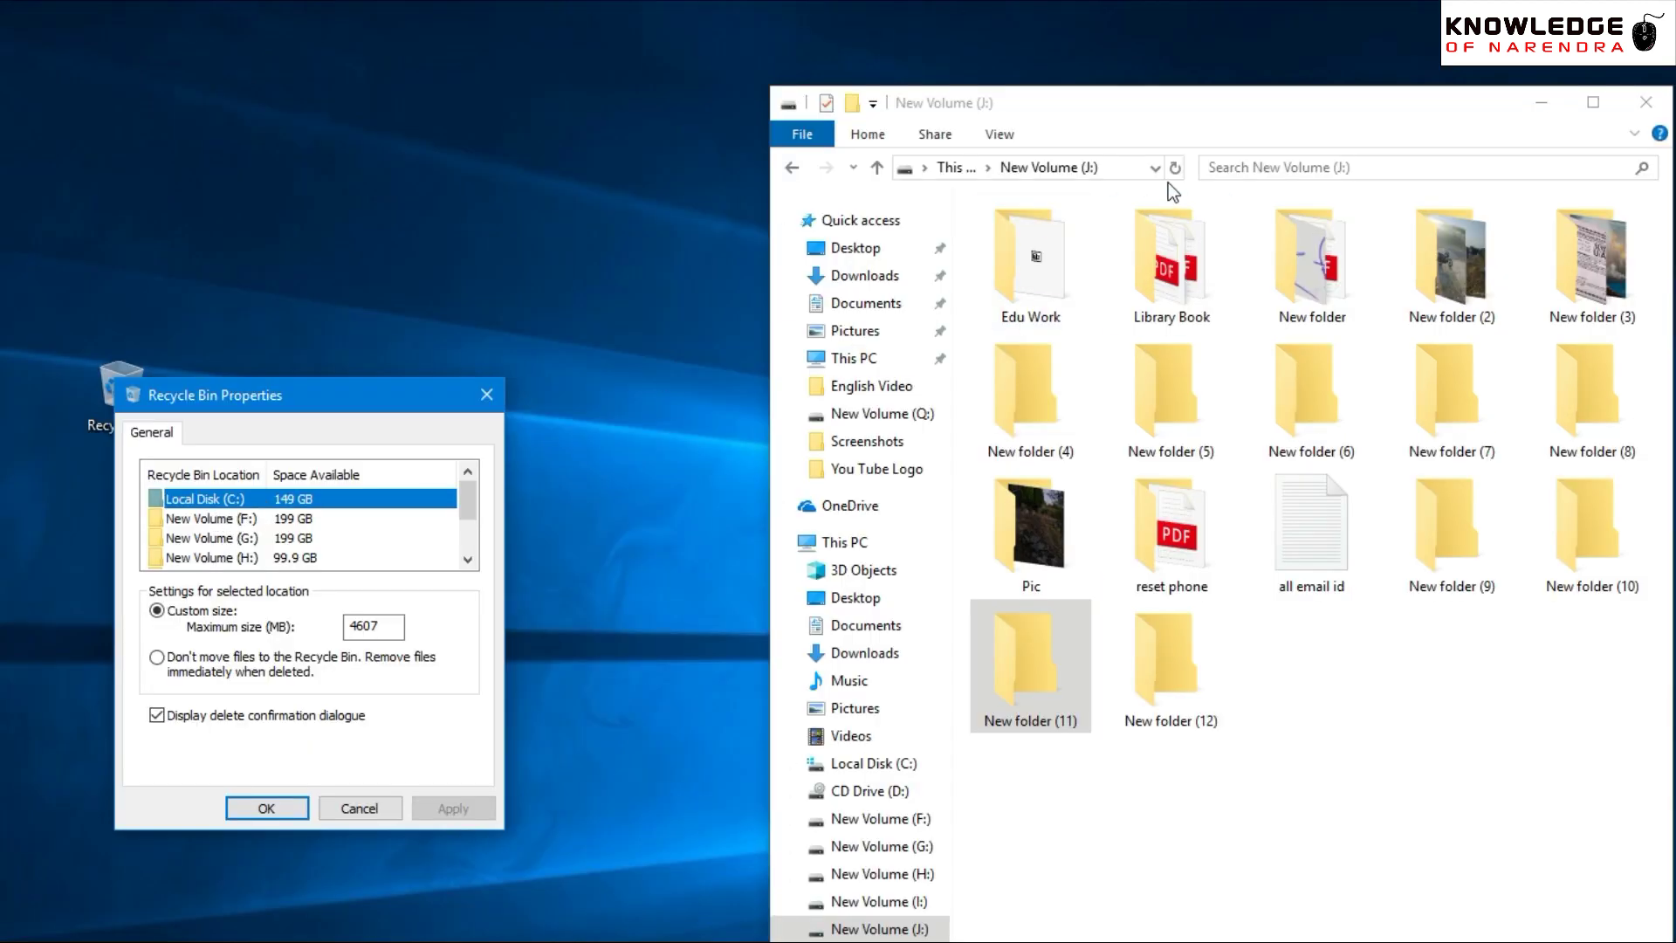
scroll(218, 558, down, 1)
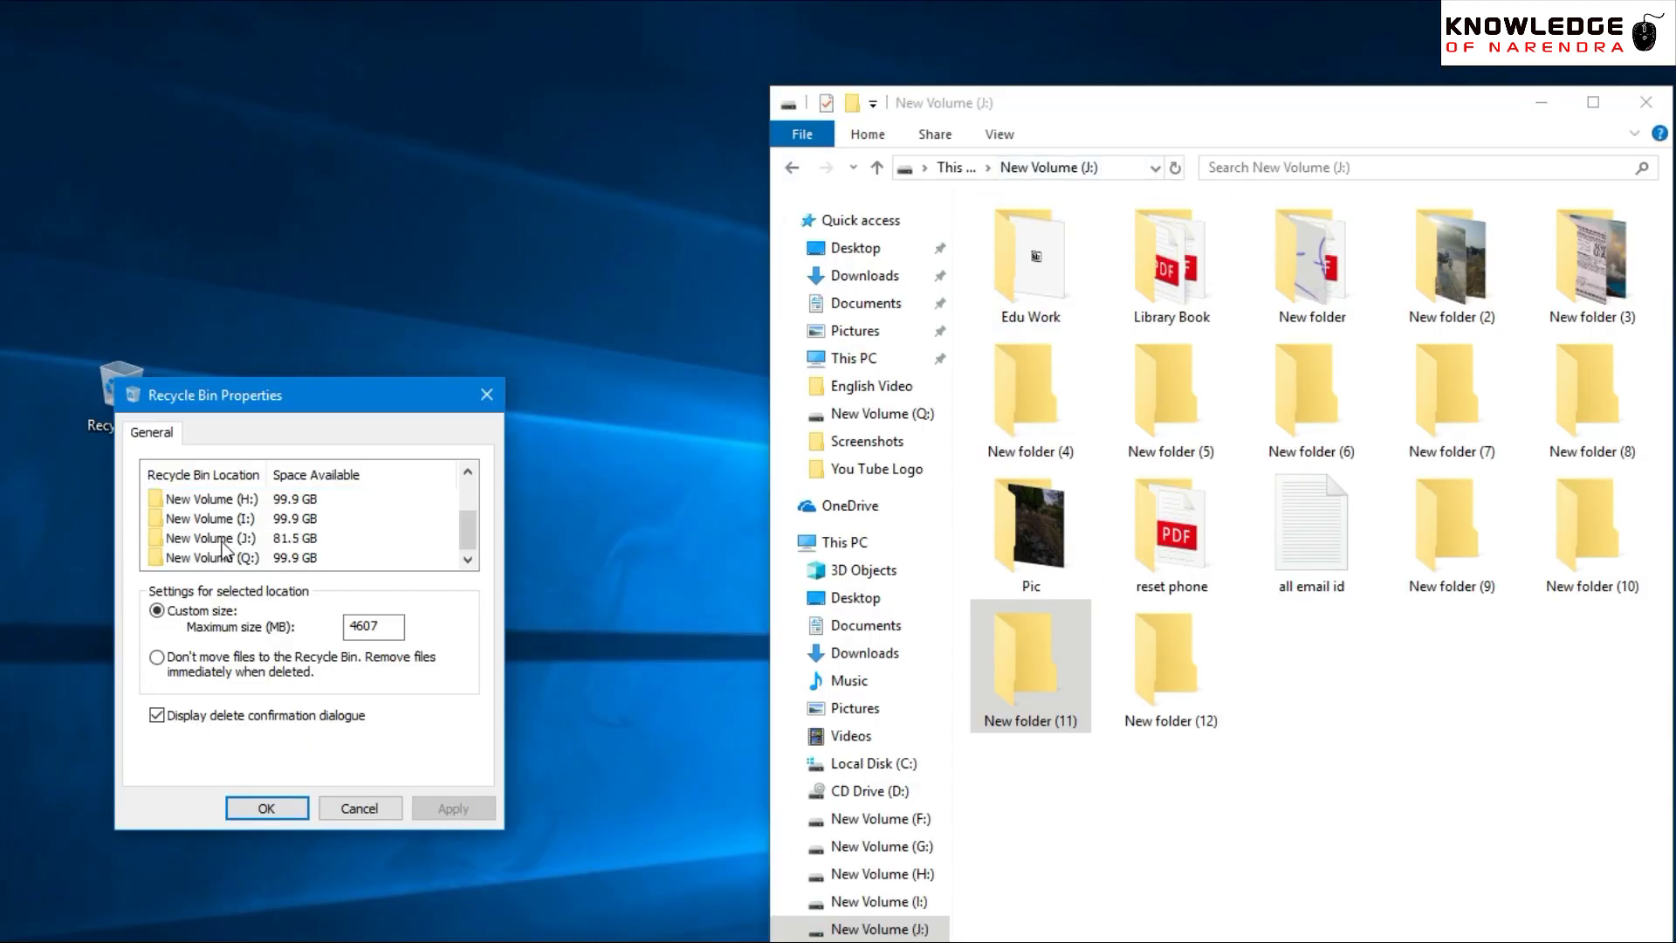
click(222, 539)
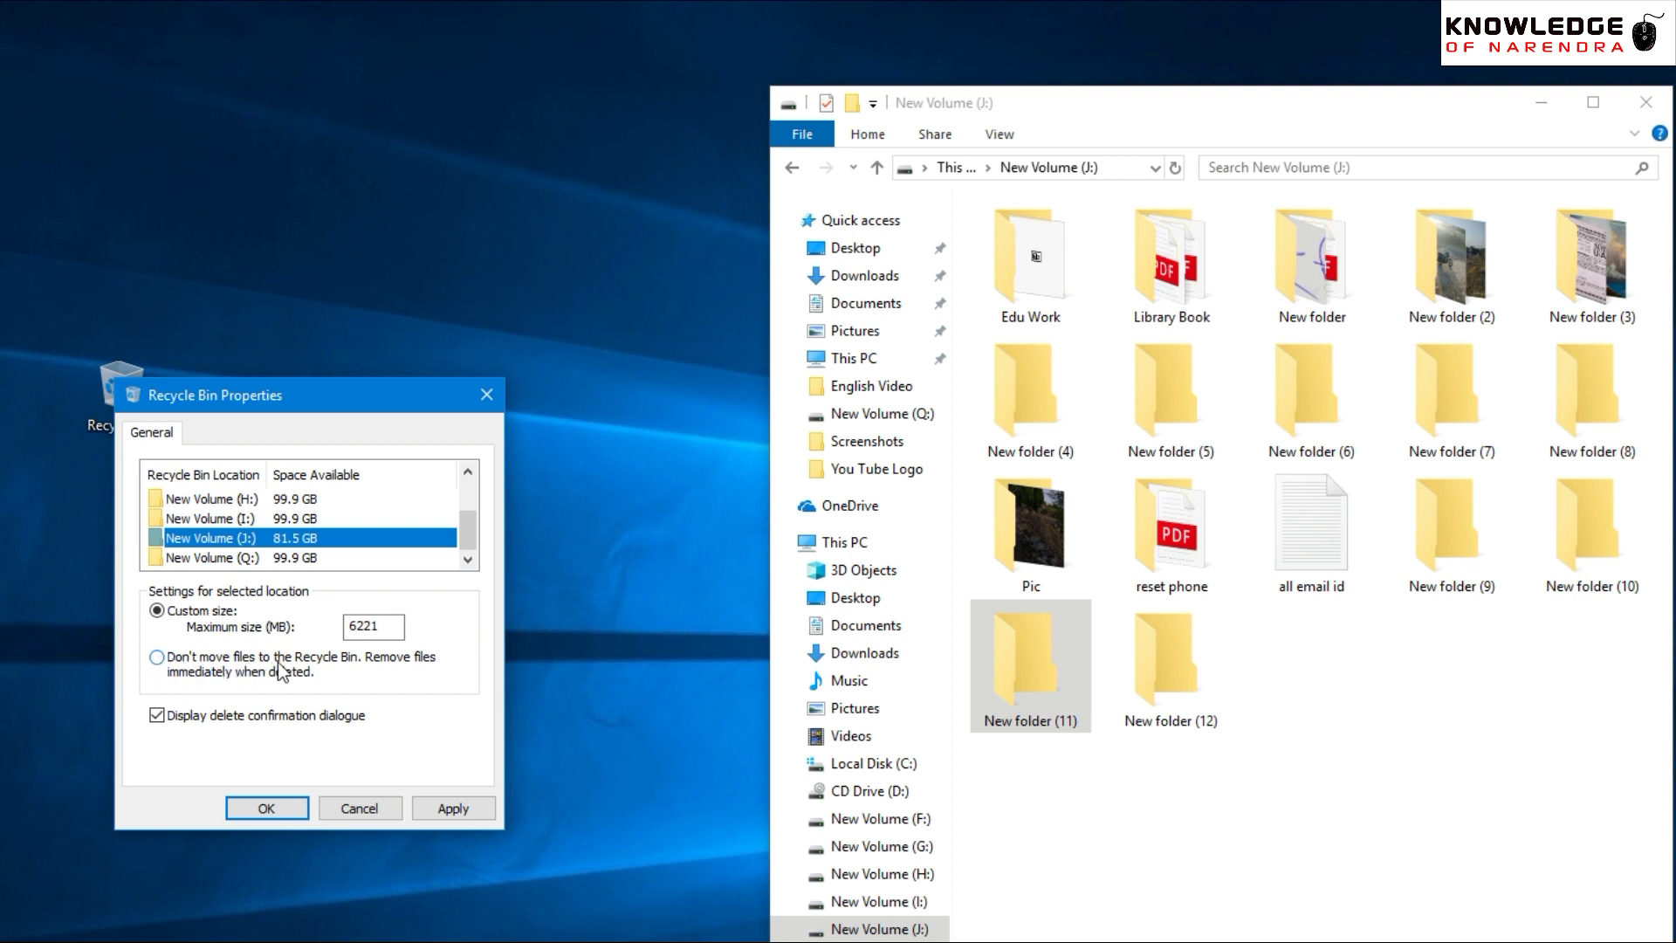
click(163, 659)
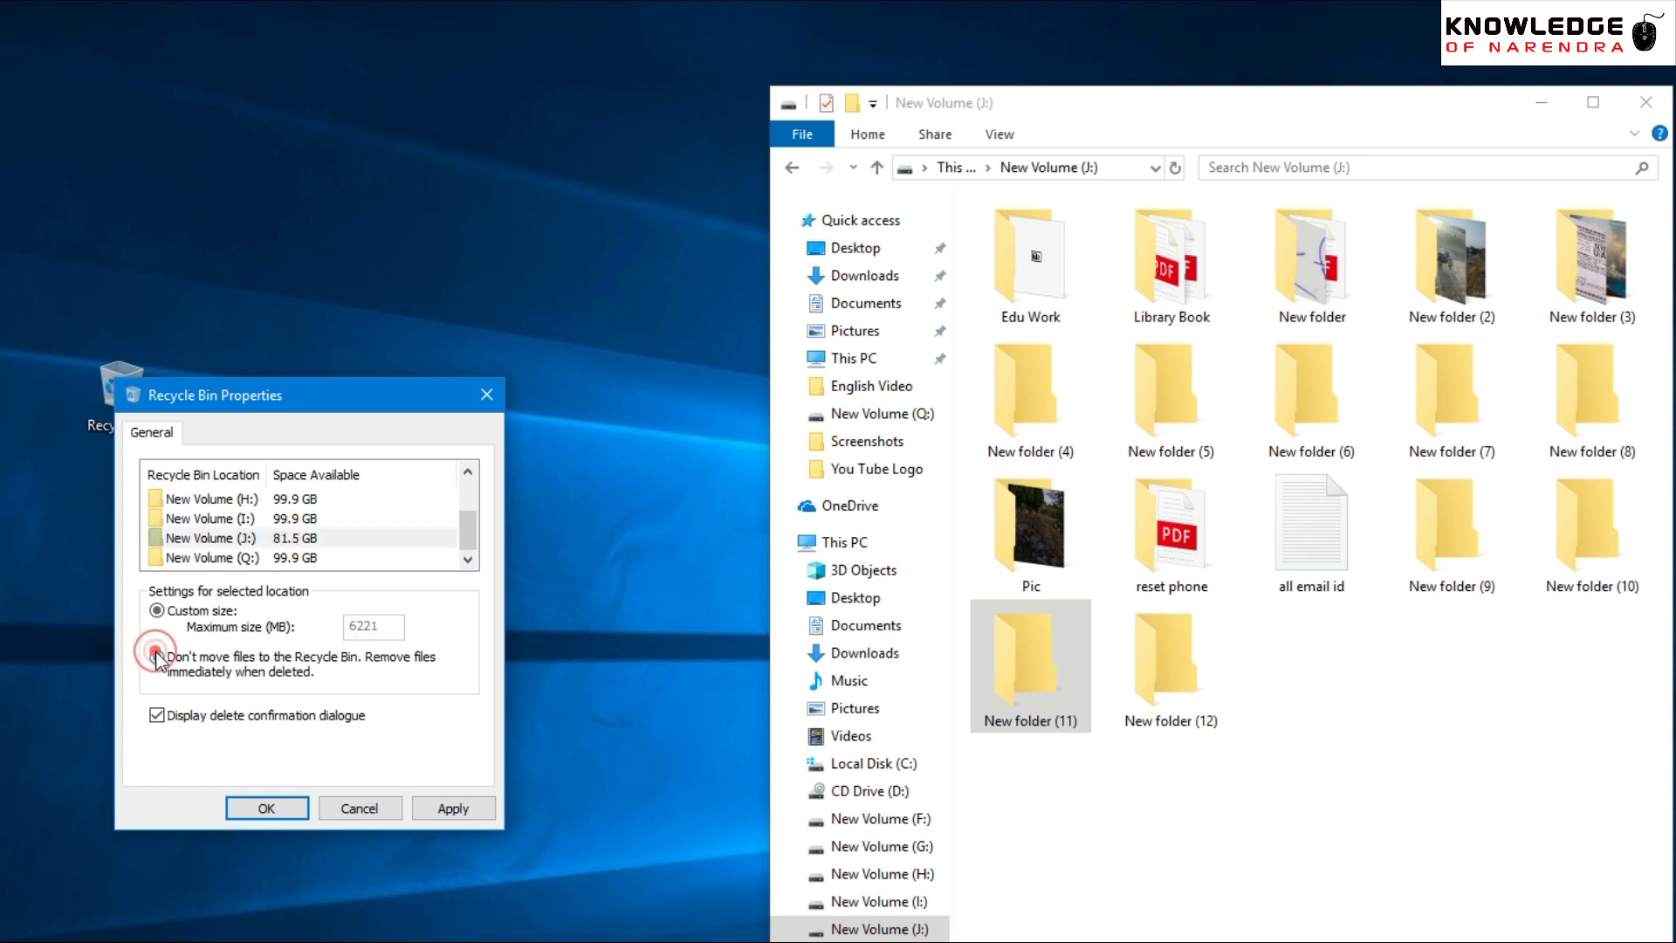
click(452, 808)
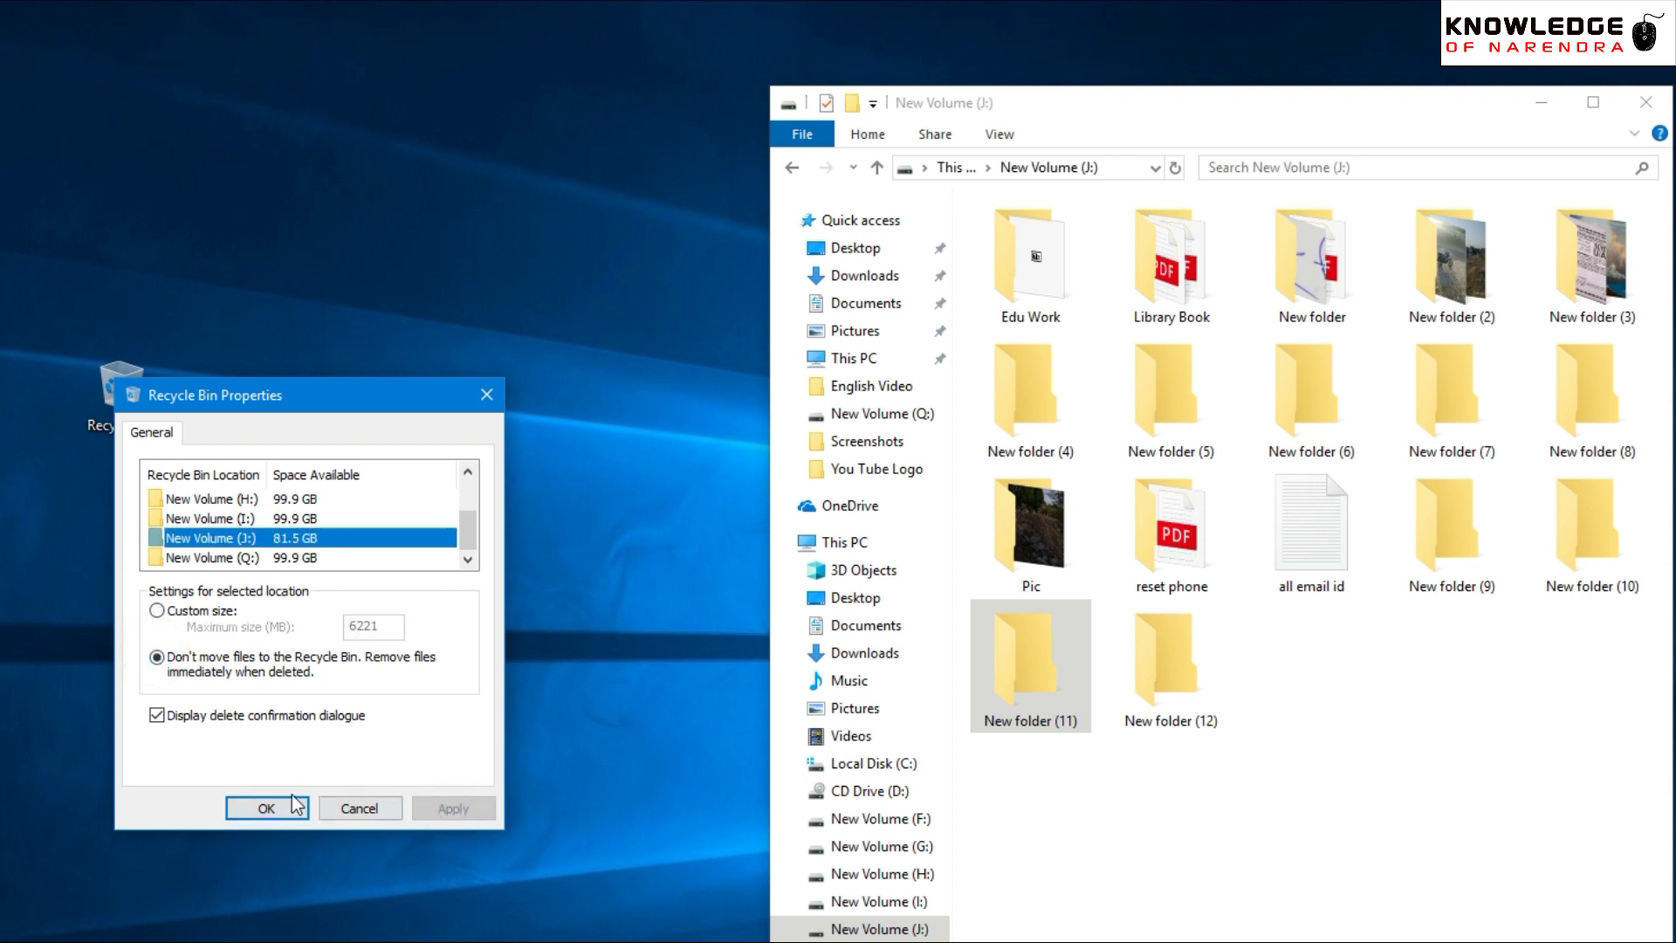
click(266, 809)
Permanently delete New folder (11) from the J: drive and check the Recycle Bin's contents
click(1012, 694)
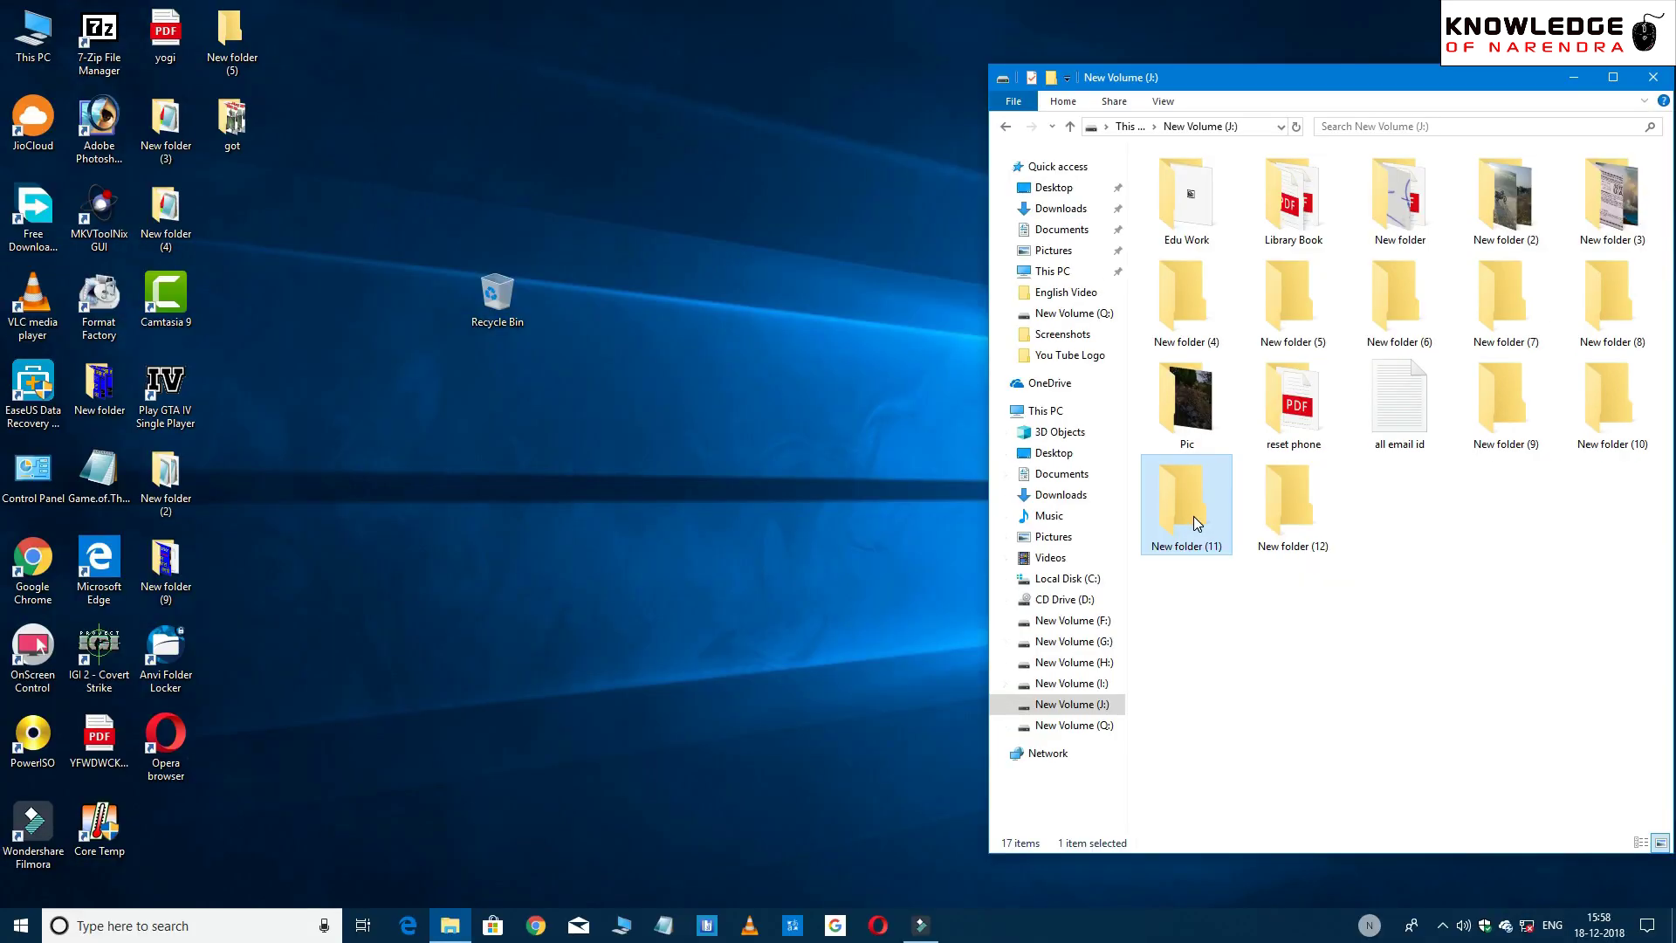
key(shift+Delete)
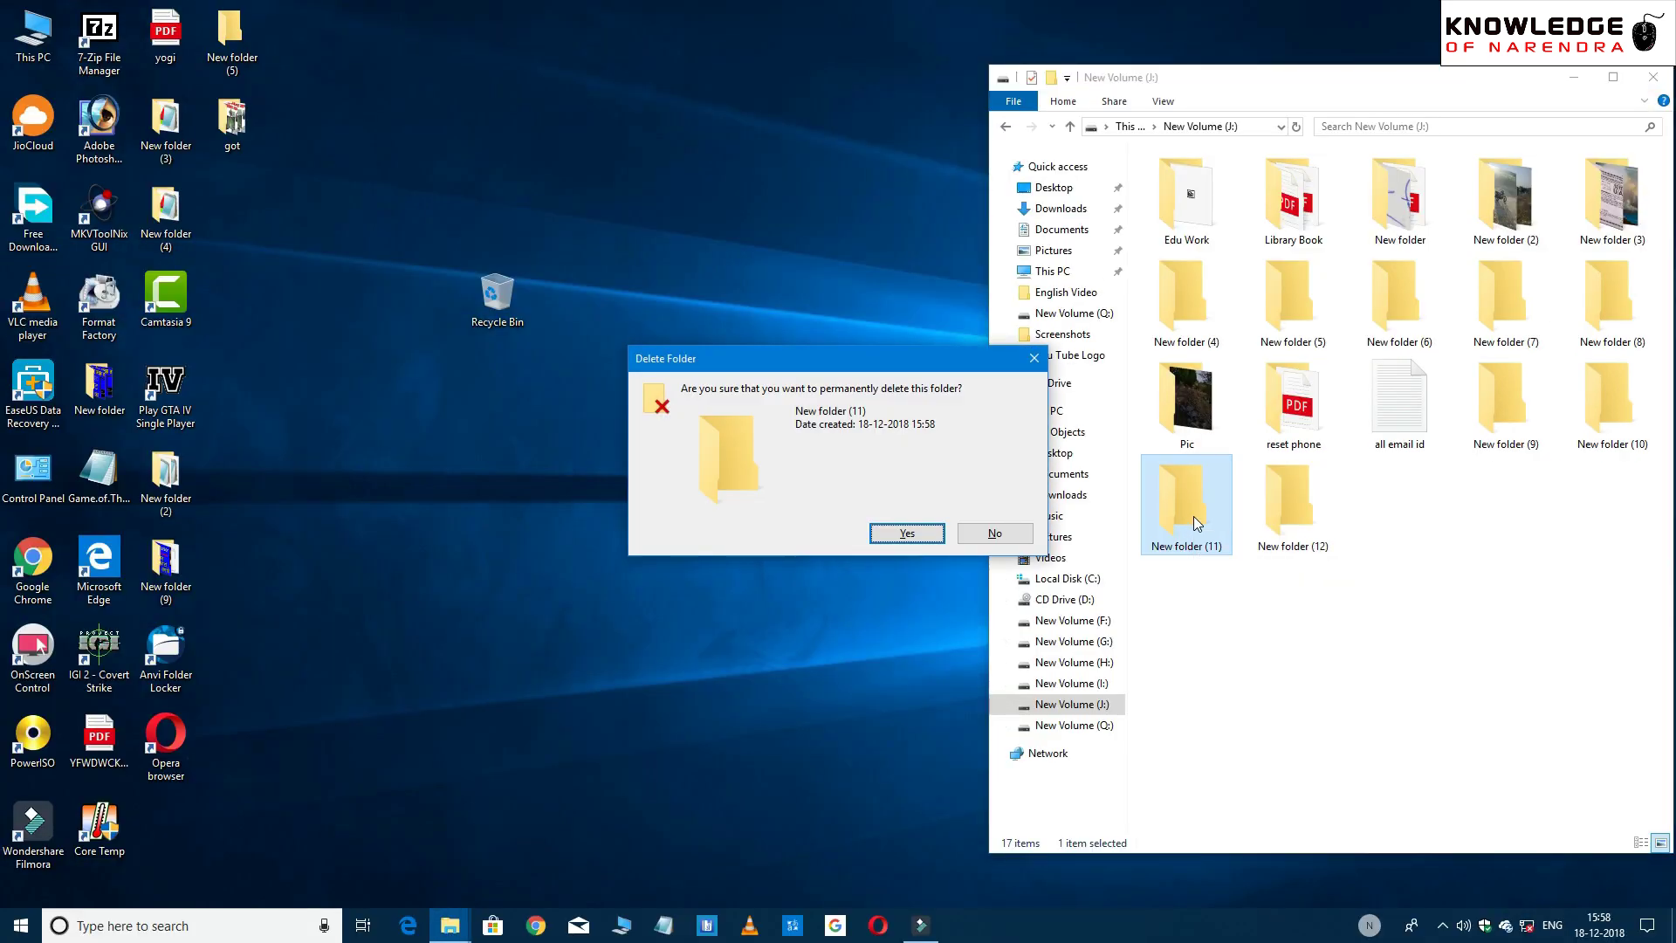
click(905, 534)
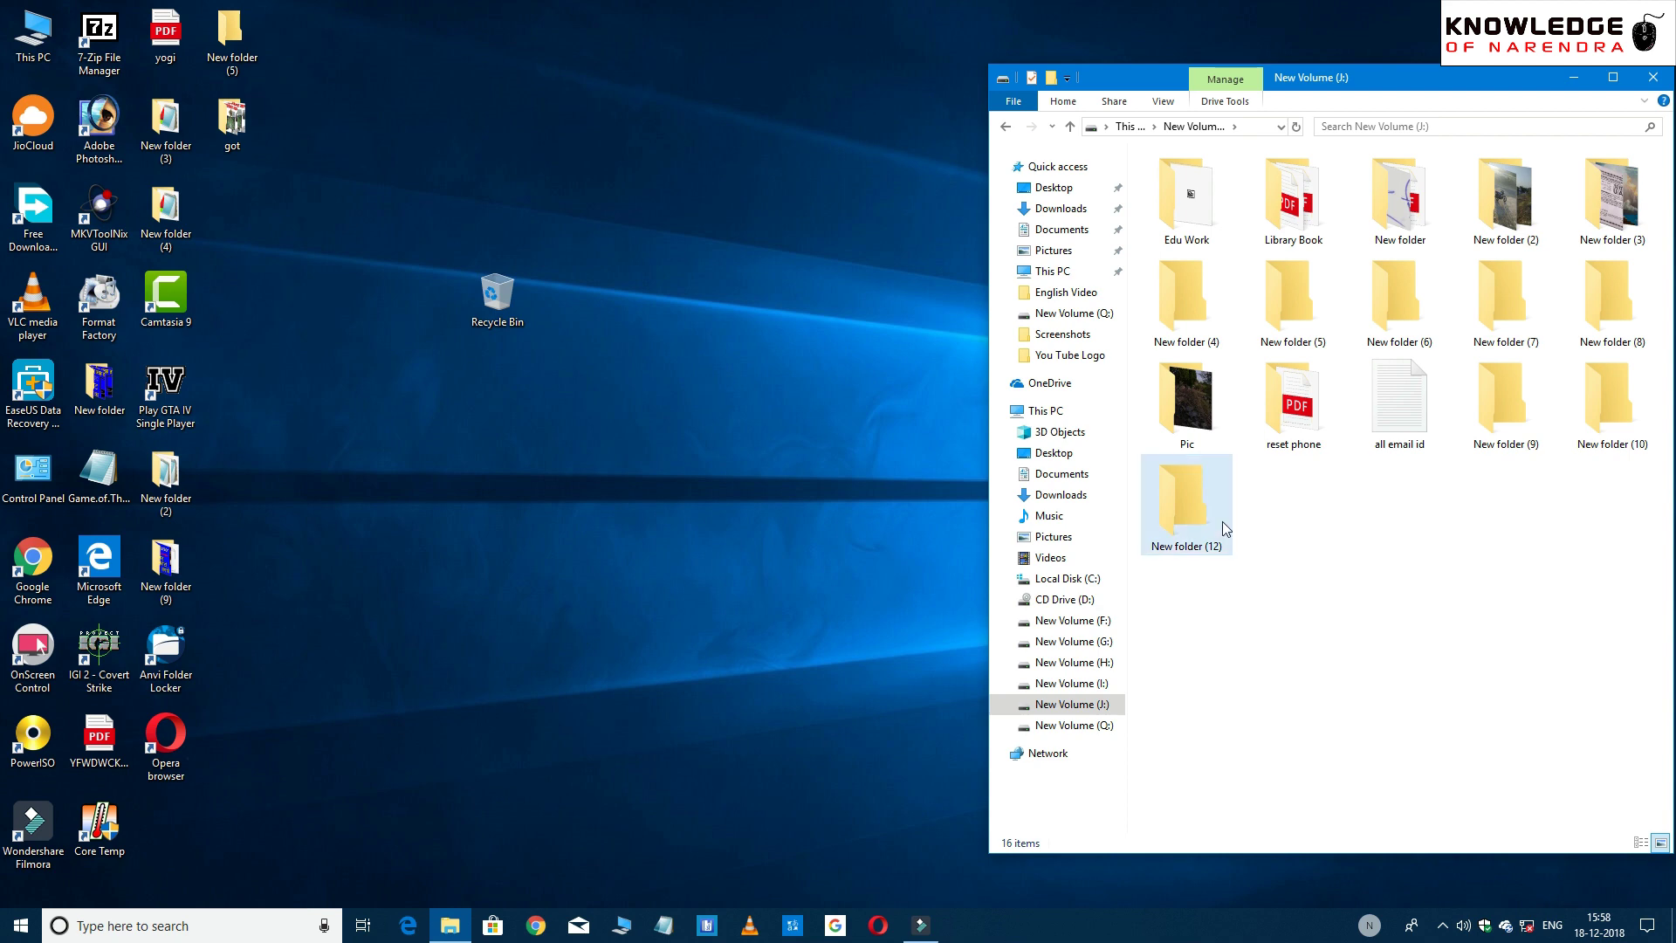
double_click(486, 306)
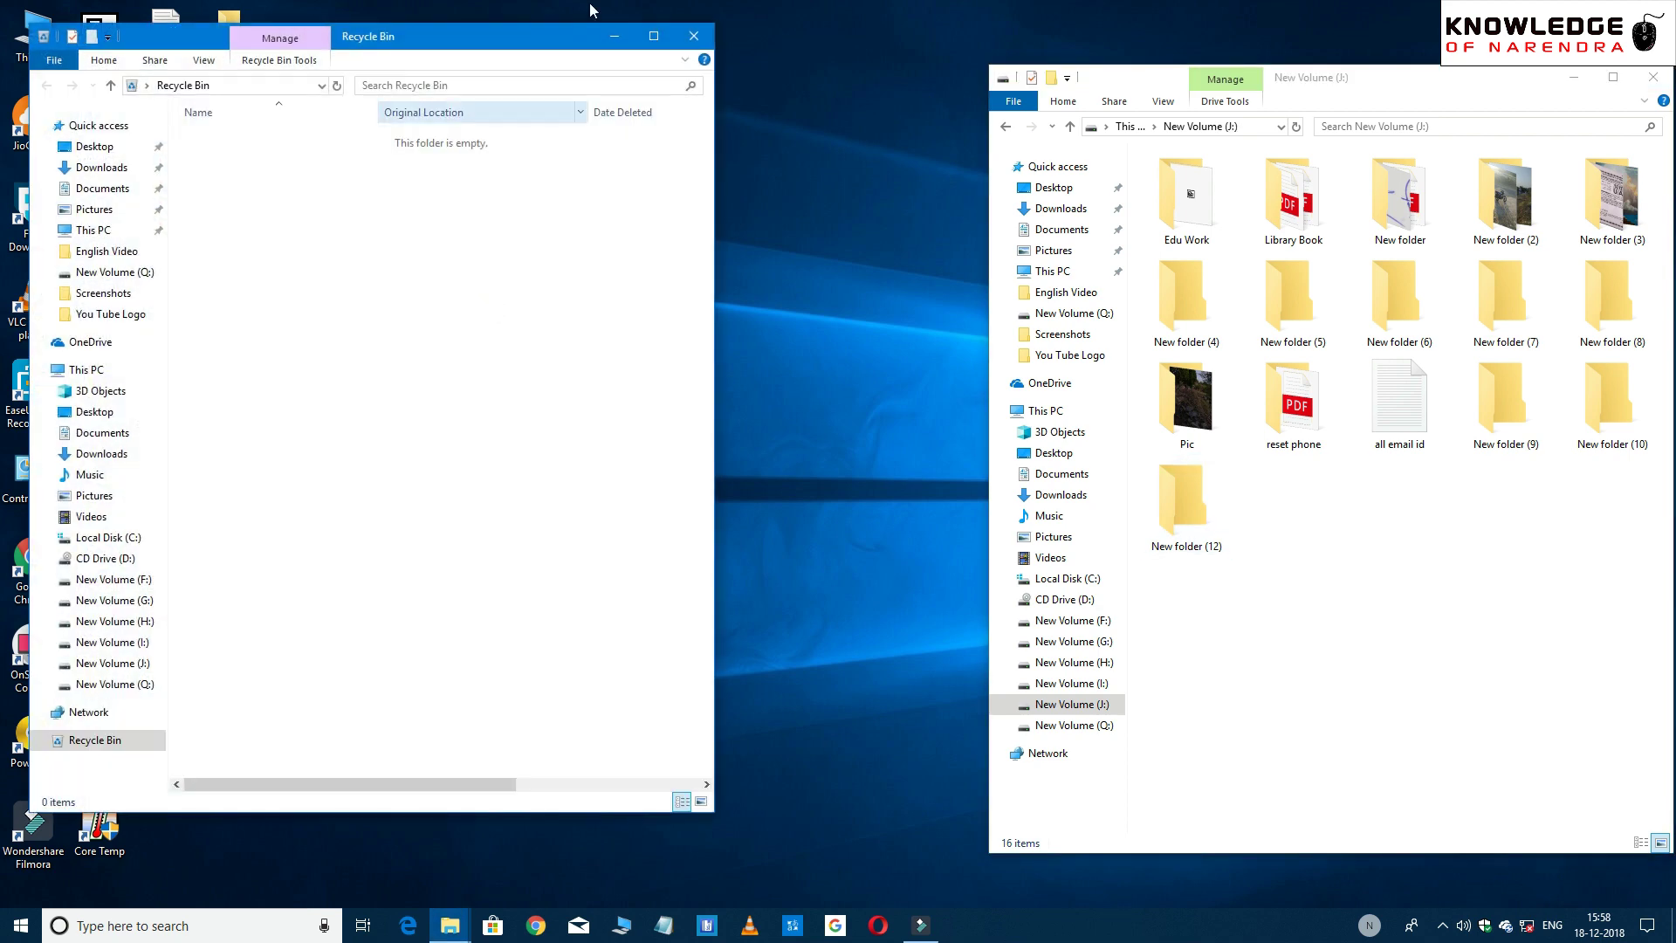
click(689, 36)
Switch the Recycle Bin setting for New Volume (J:) back to a custom size instead of immediate removal
right_click(499, 293)
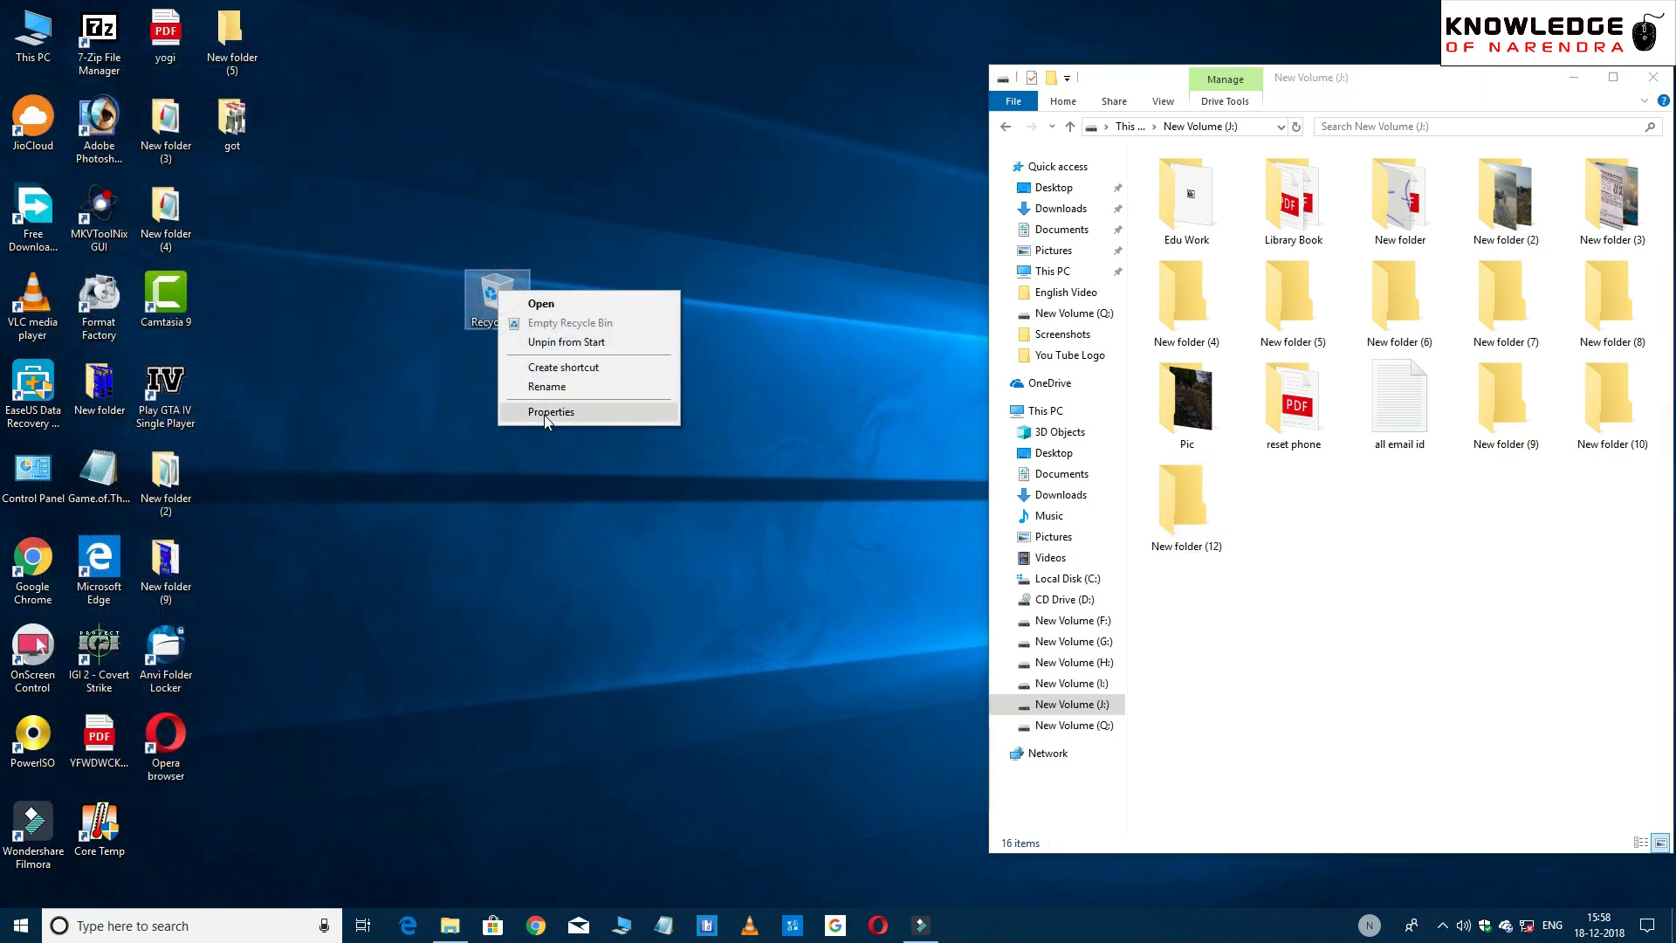
click(543, 412)
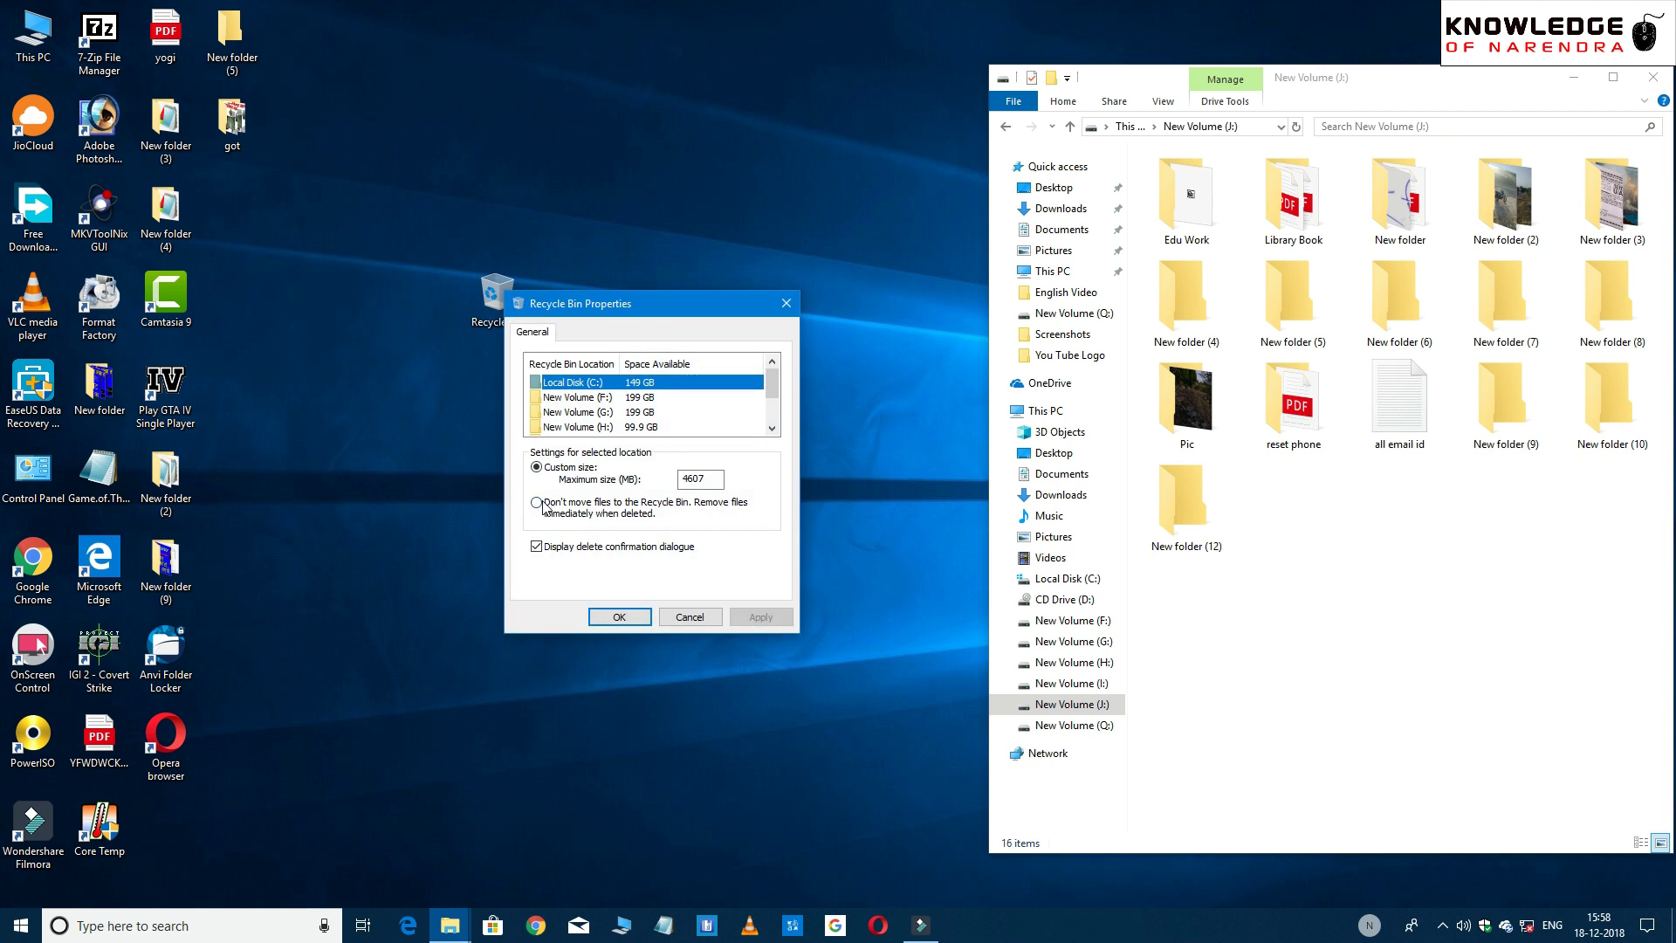
scroll(583, 423, down, 1)
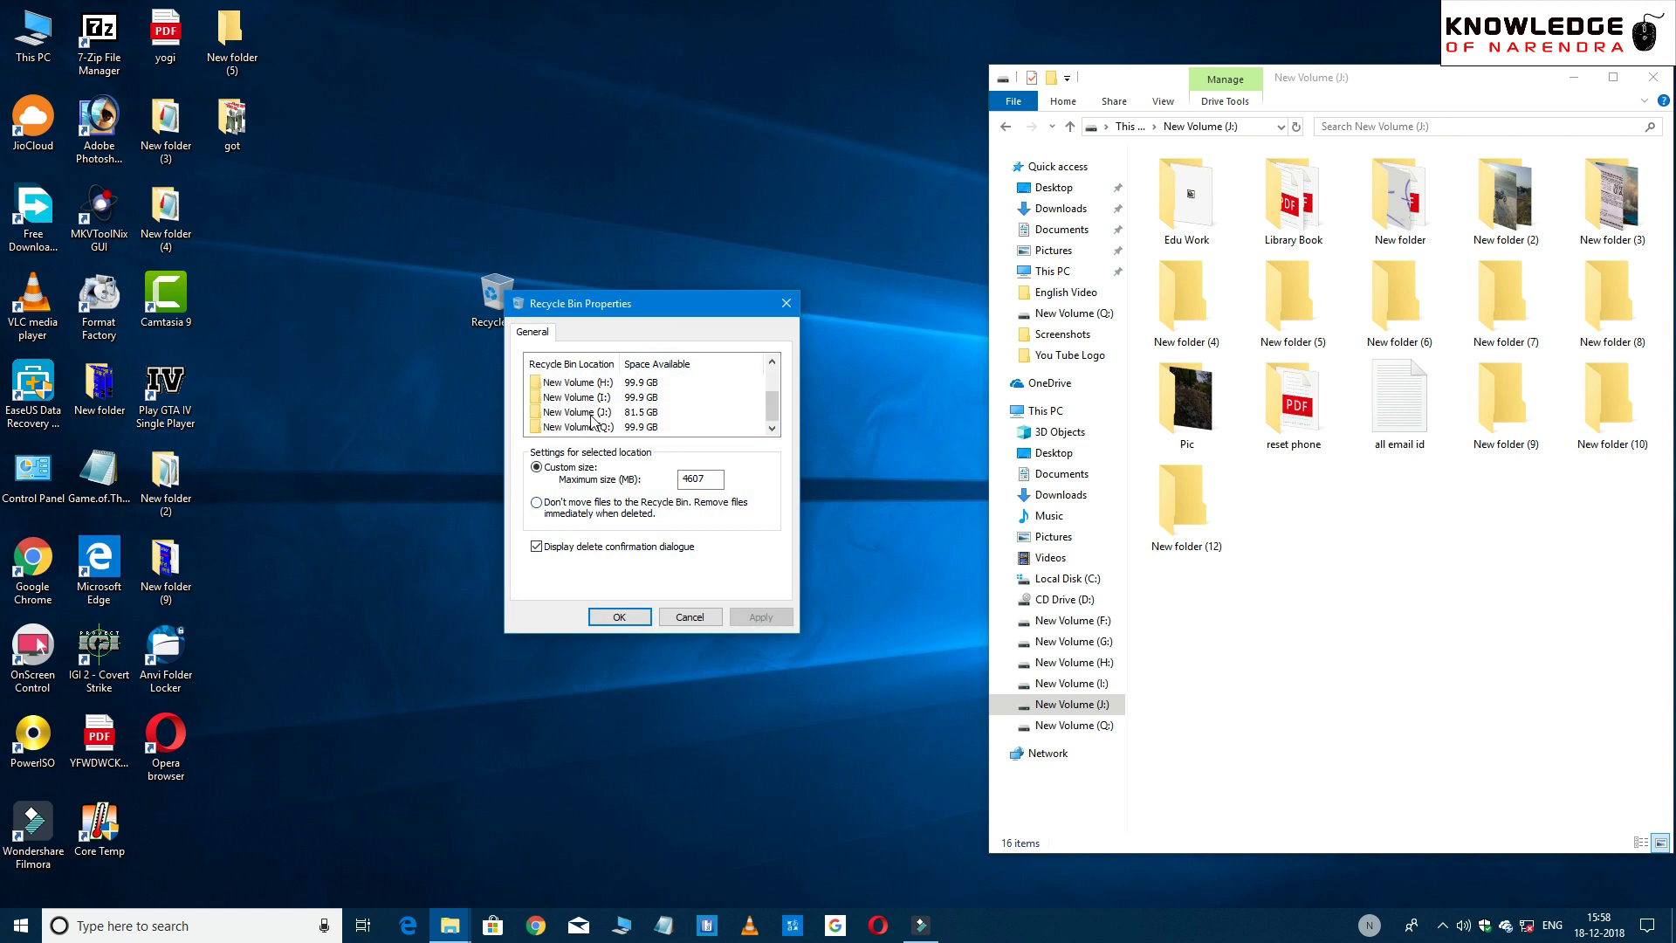
click(577, 411)
click(549, 514)
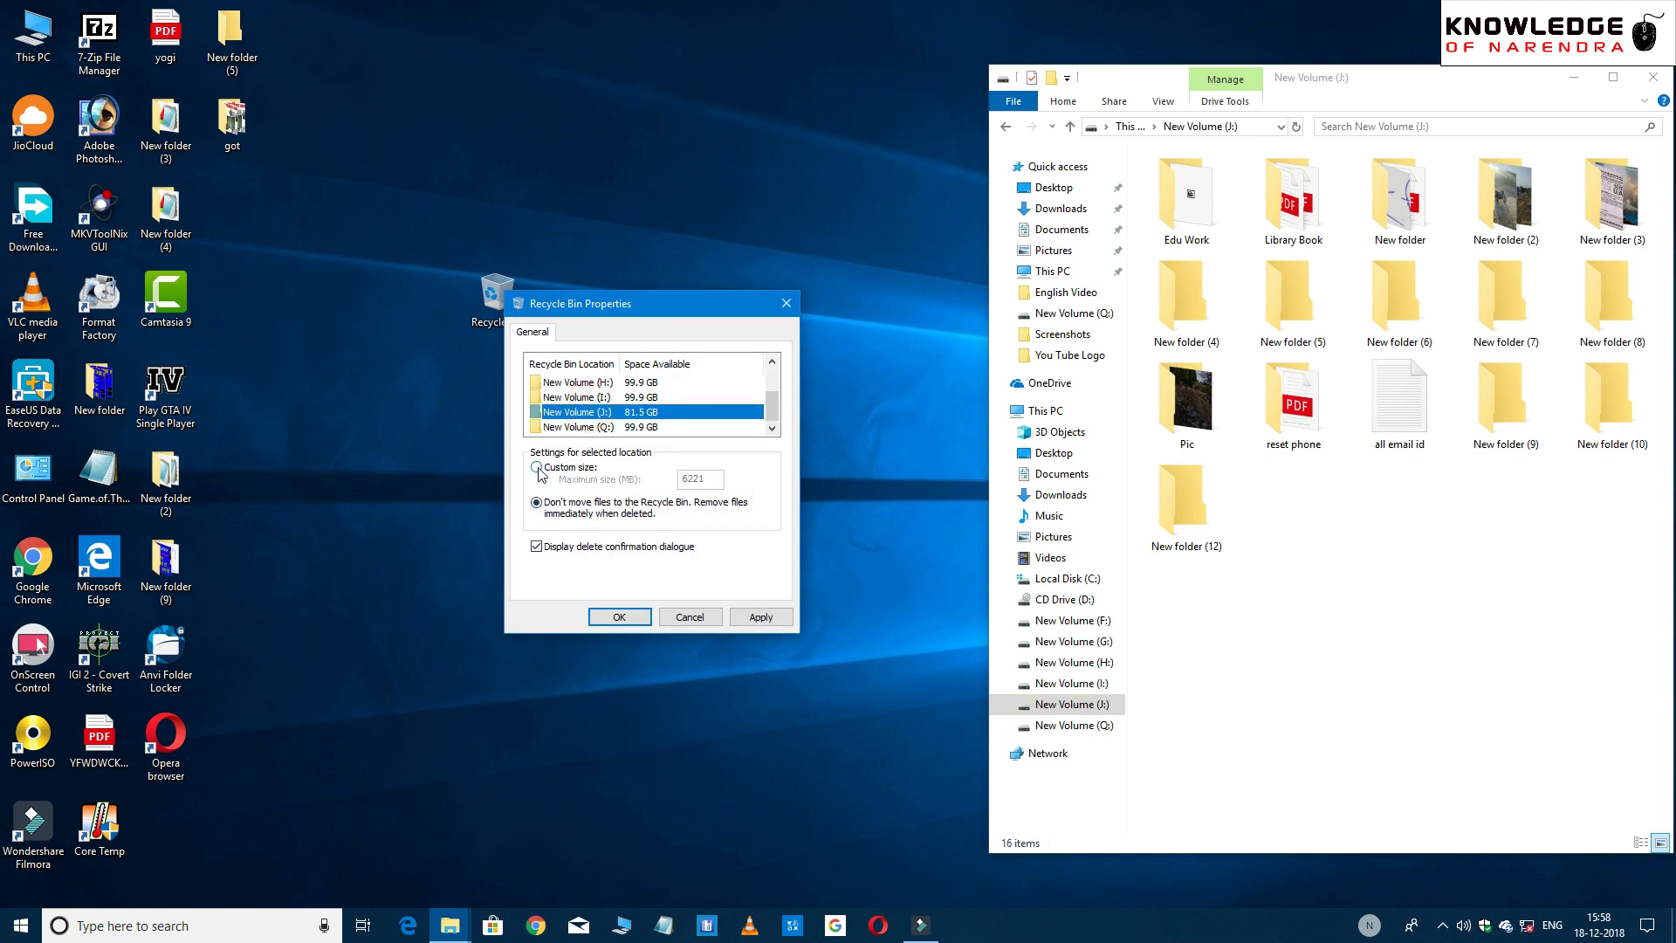
click(537, 469)
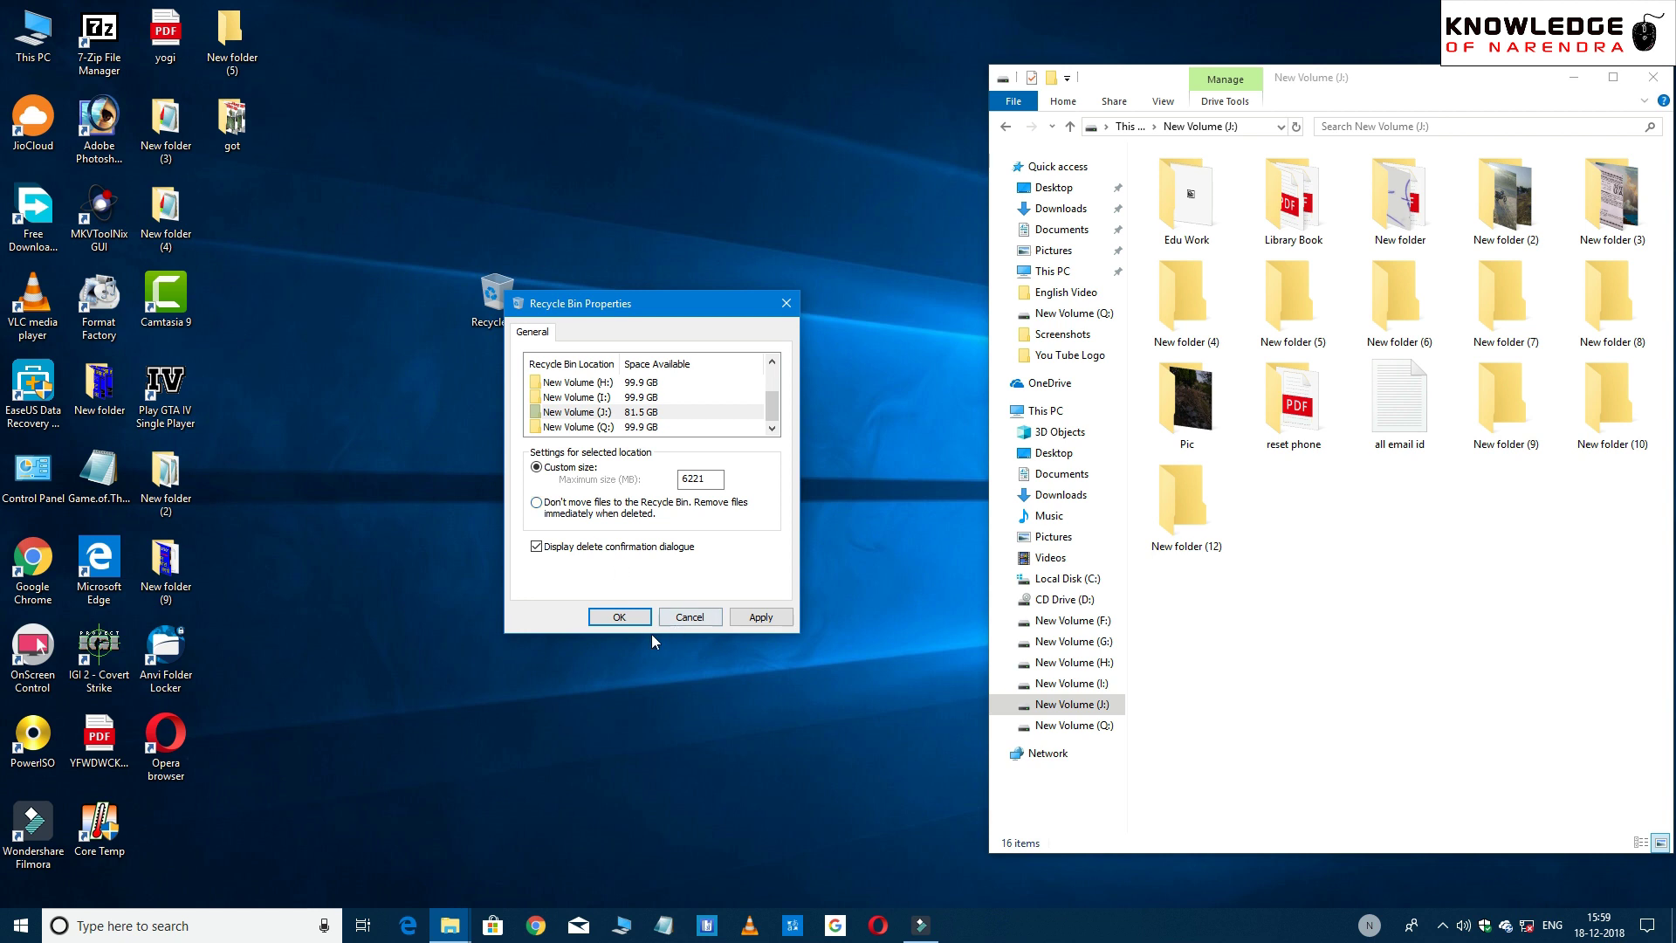
click(621, 617)
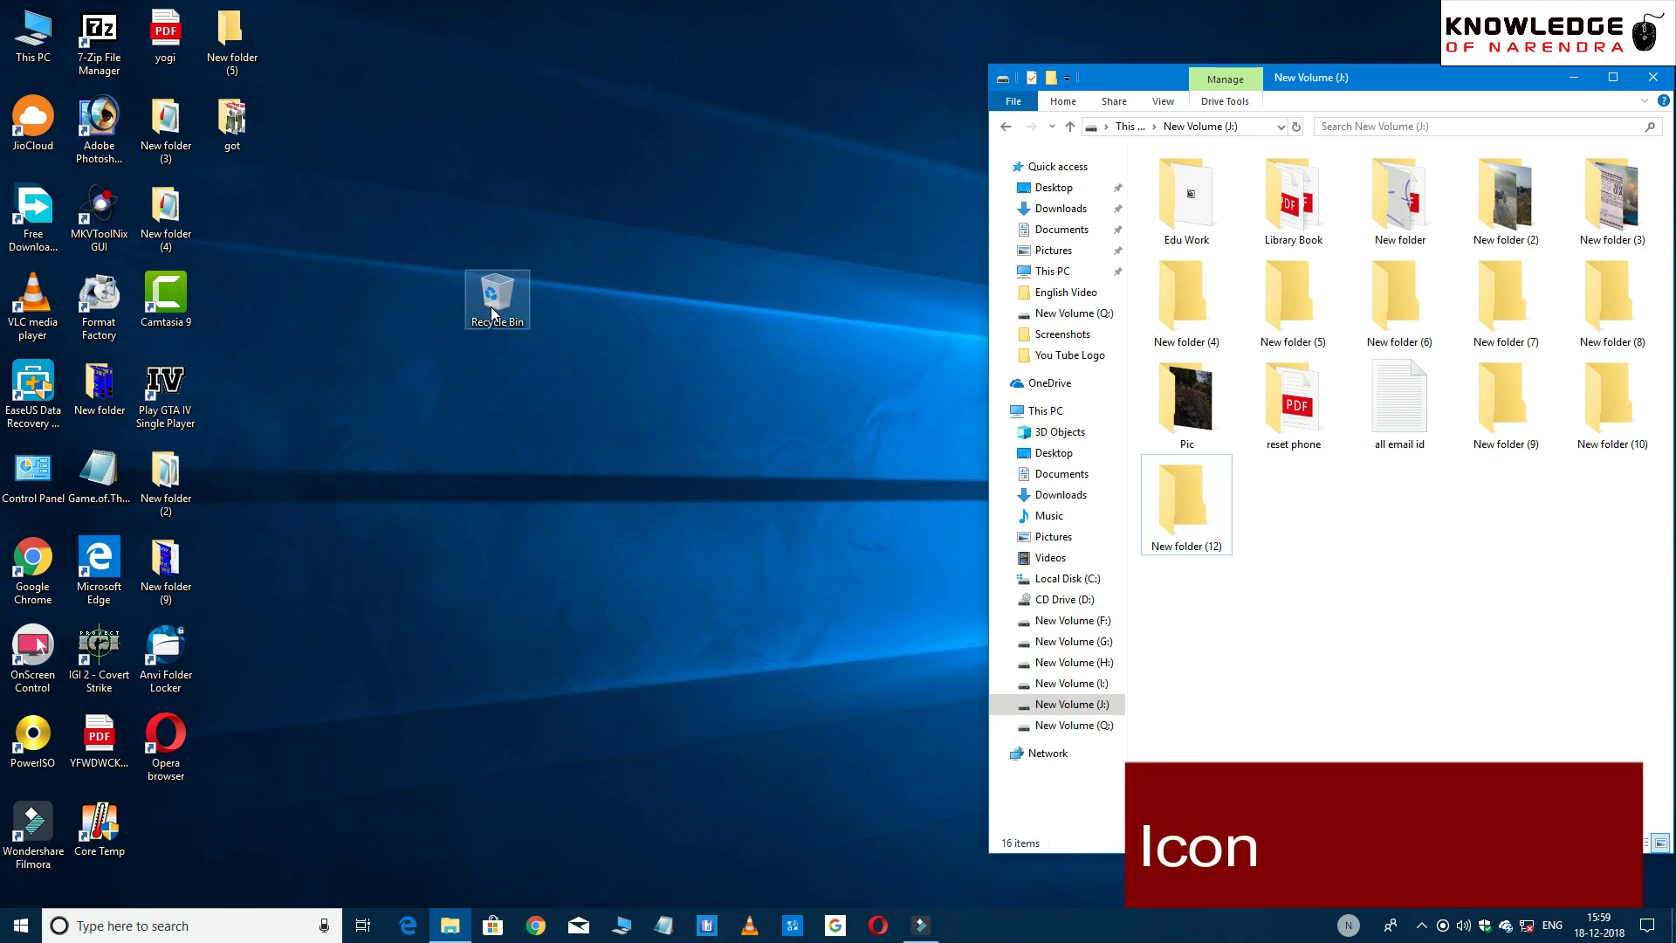
Minimise the J: drive window and open the desktop icon settings from the Themes personalisation settings
click(1574, 79)
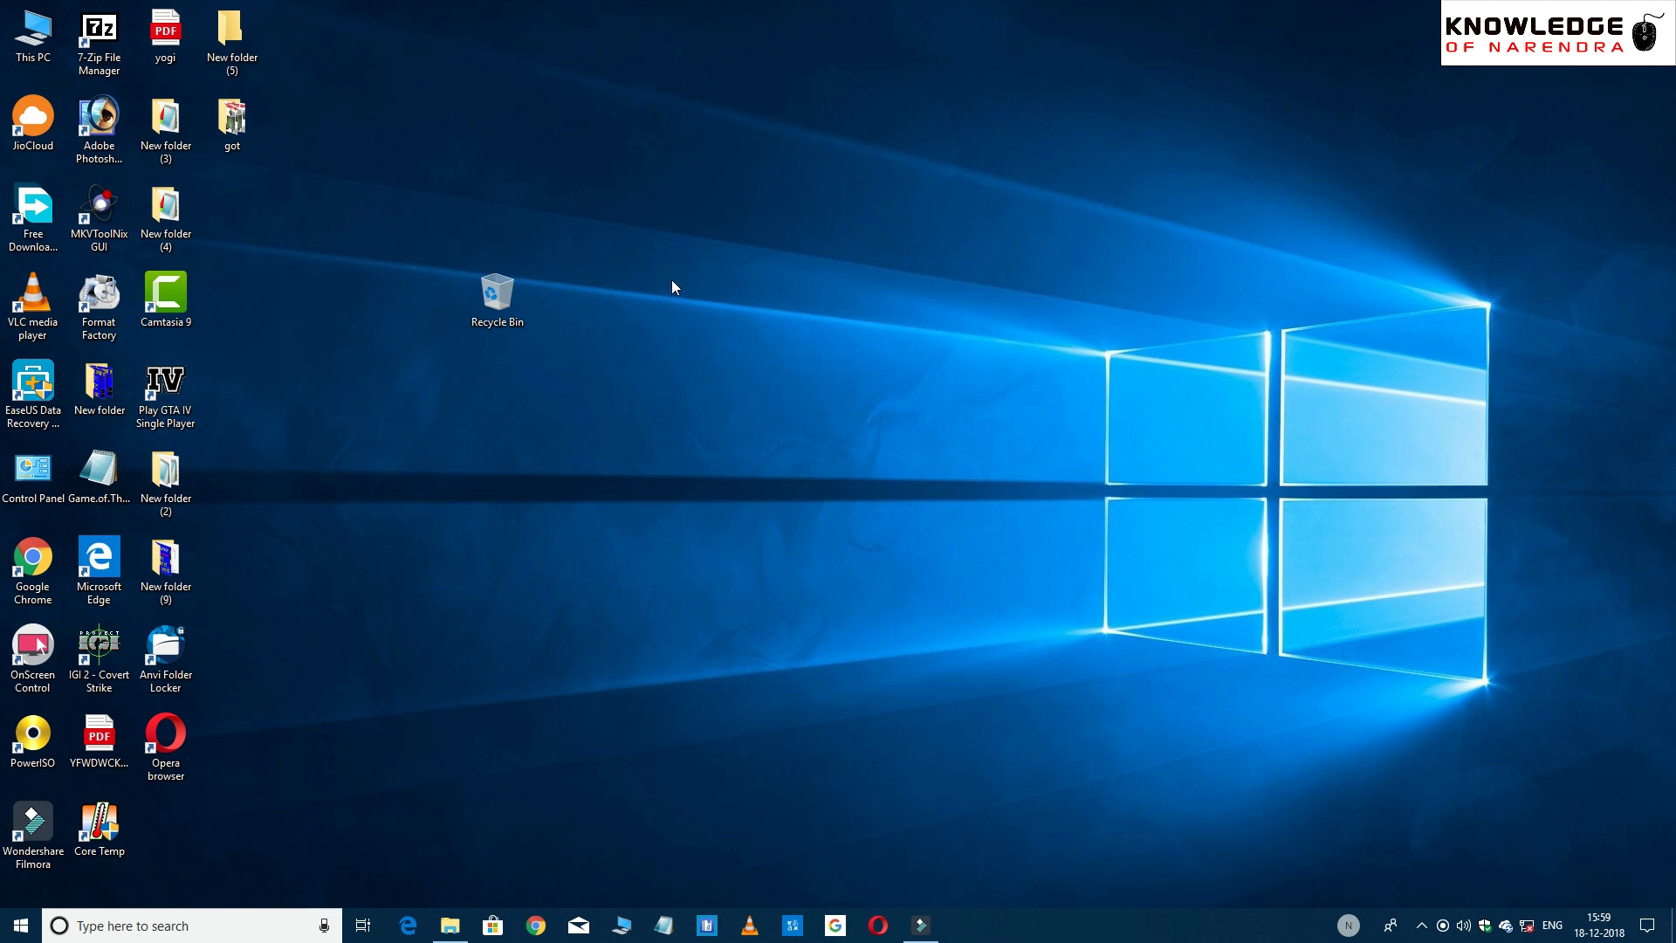
right_click(1119, 319)
click(1161, 488)
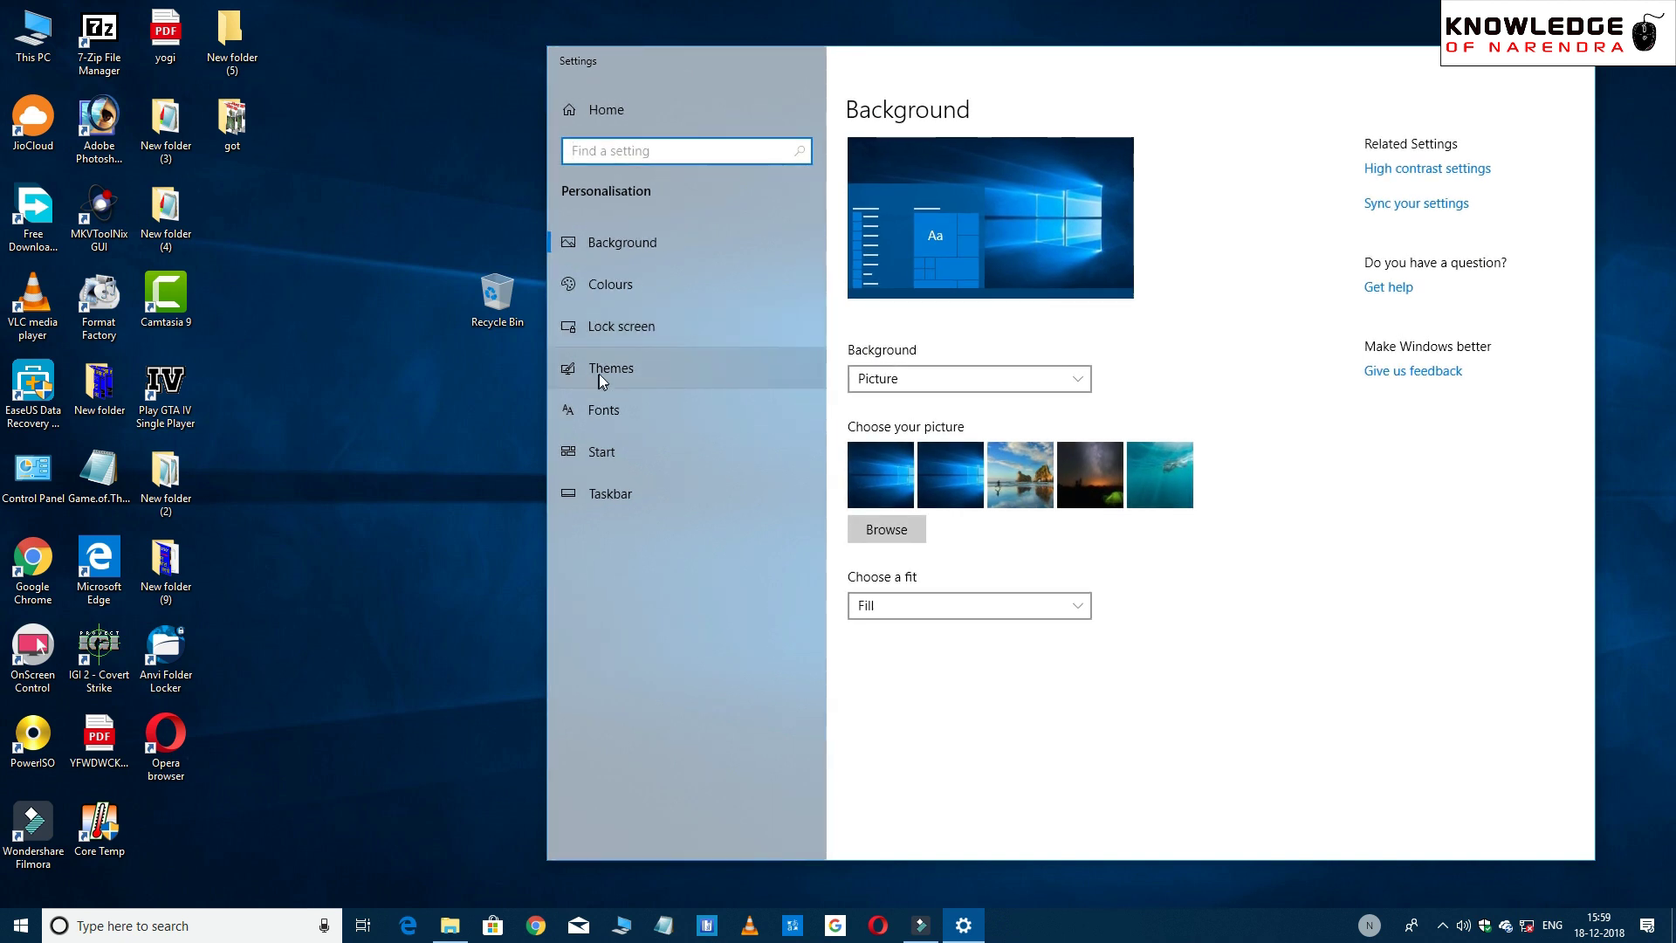
click(600, 373)
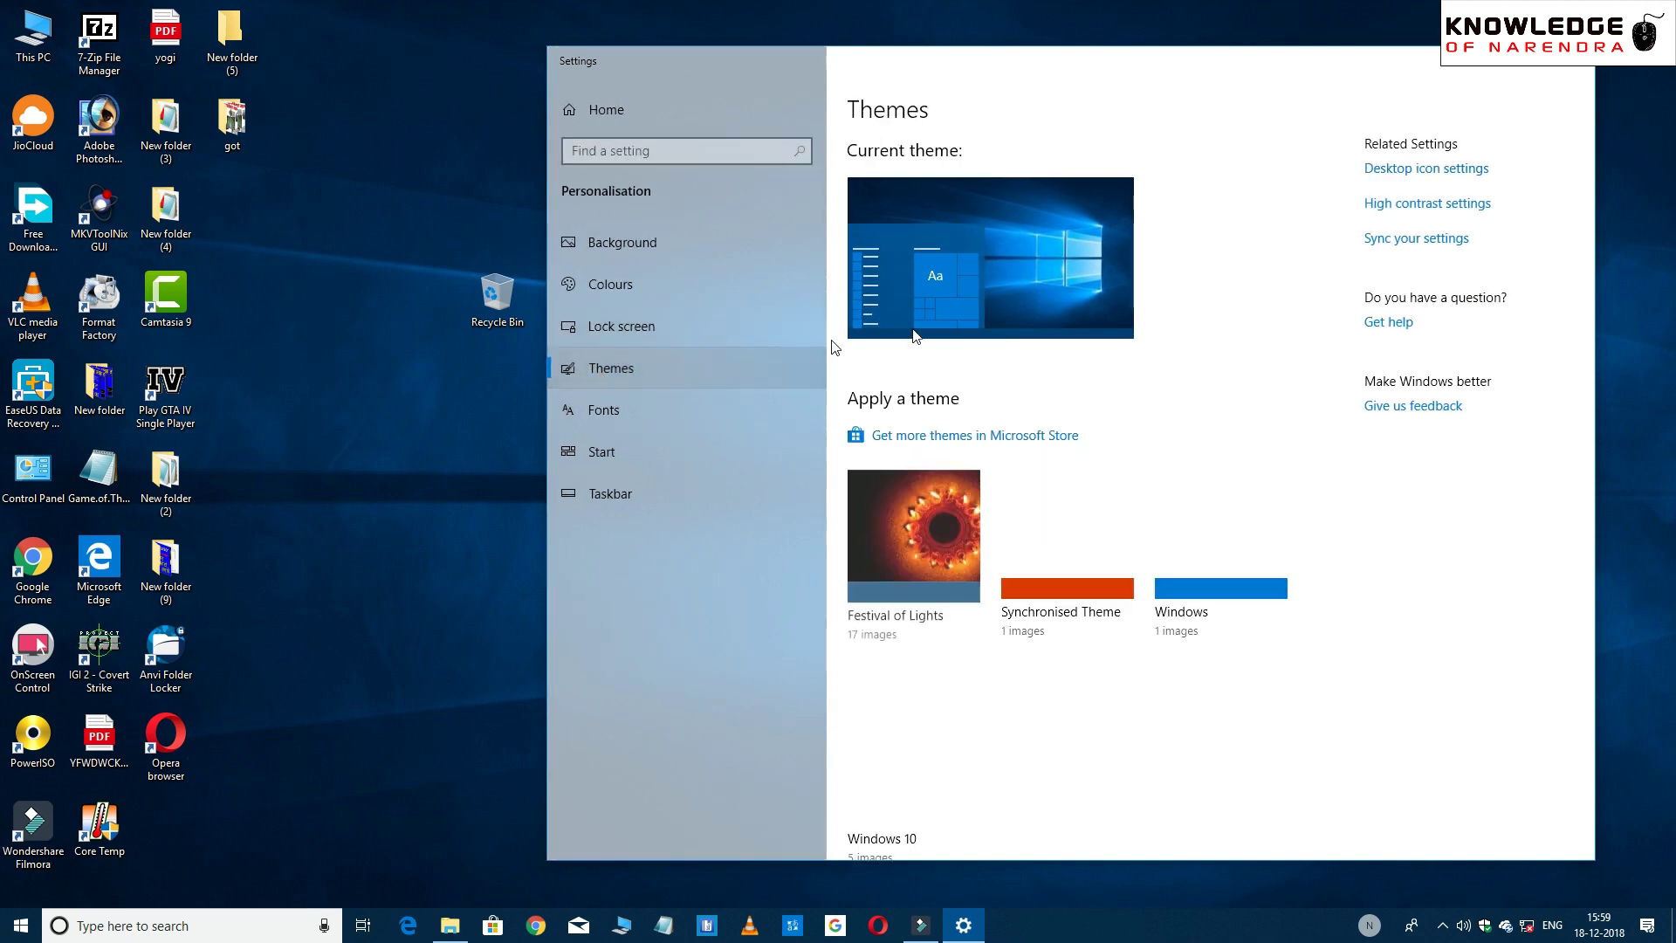
click(1410, 173)
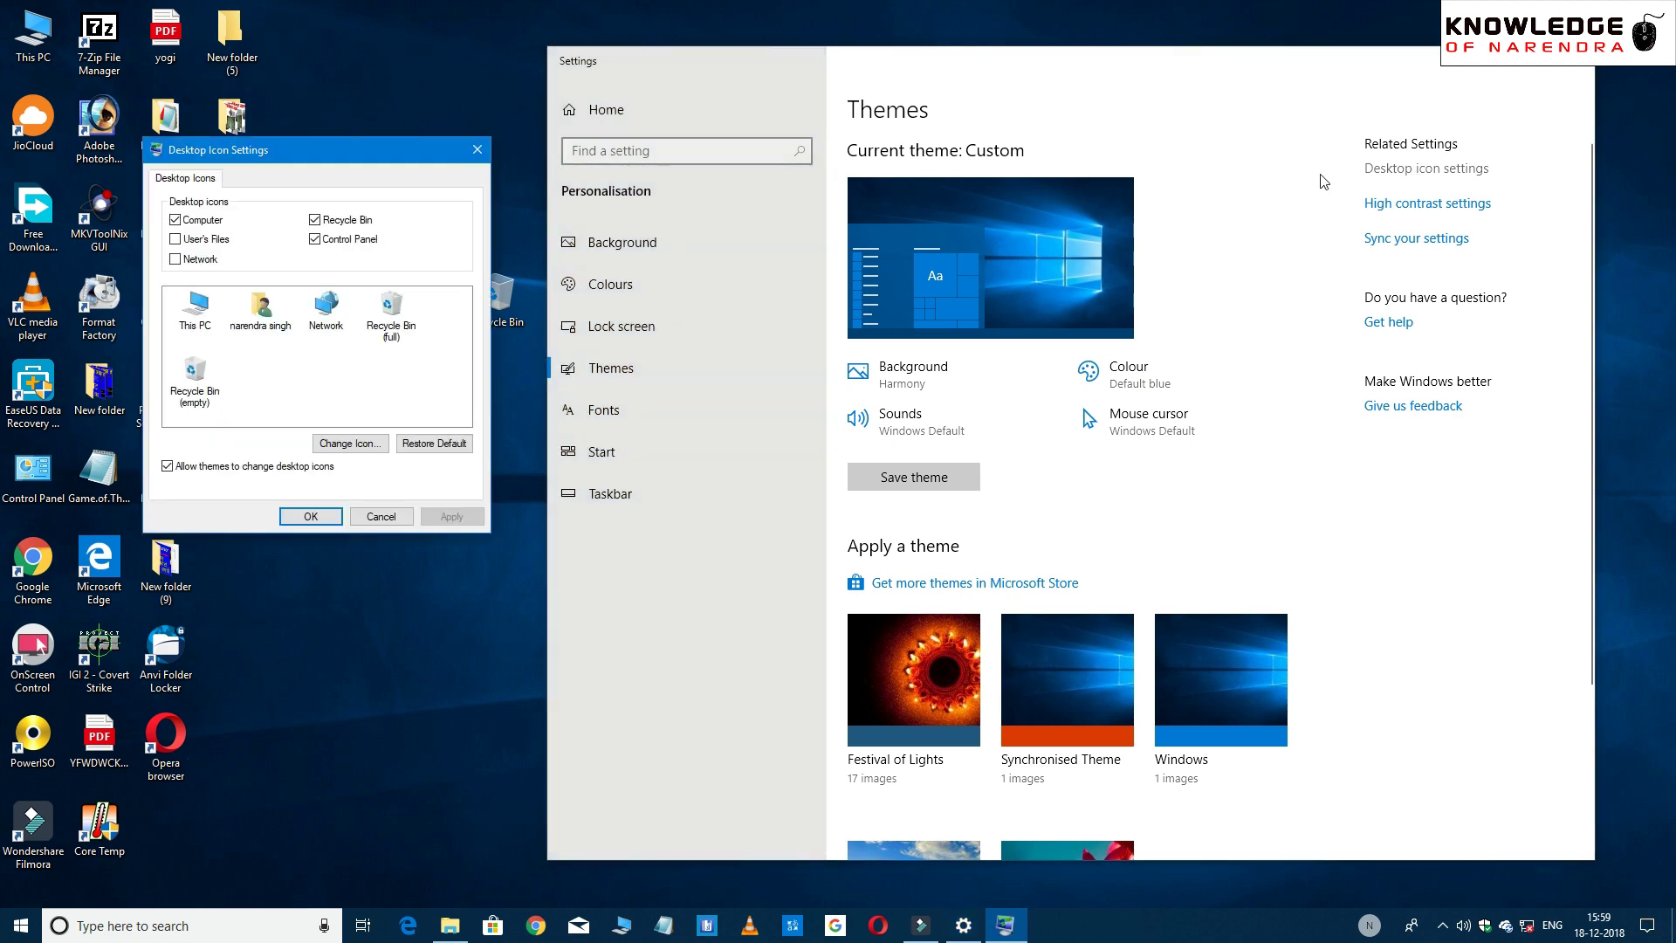
drag(377, 140, 916, 141)
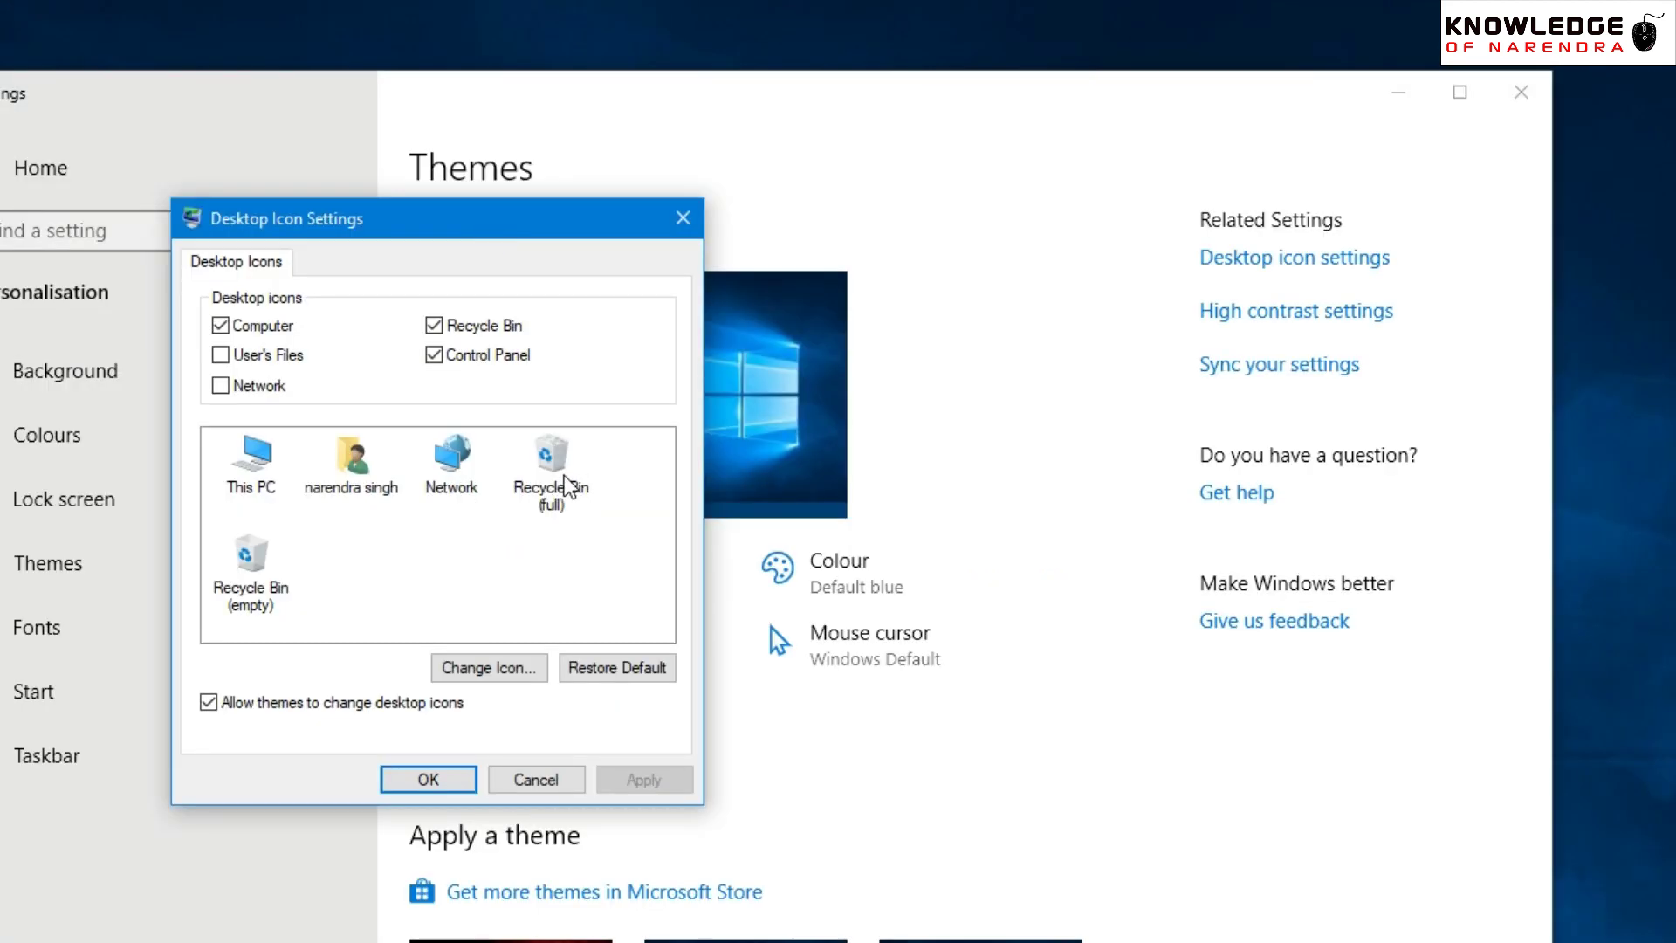
Examine the alternative icons available for the full Recycle Bin and leave its icon unchanged
click(551, 471)
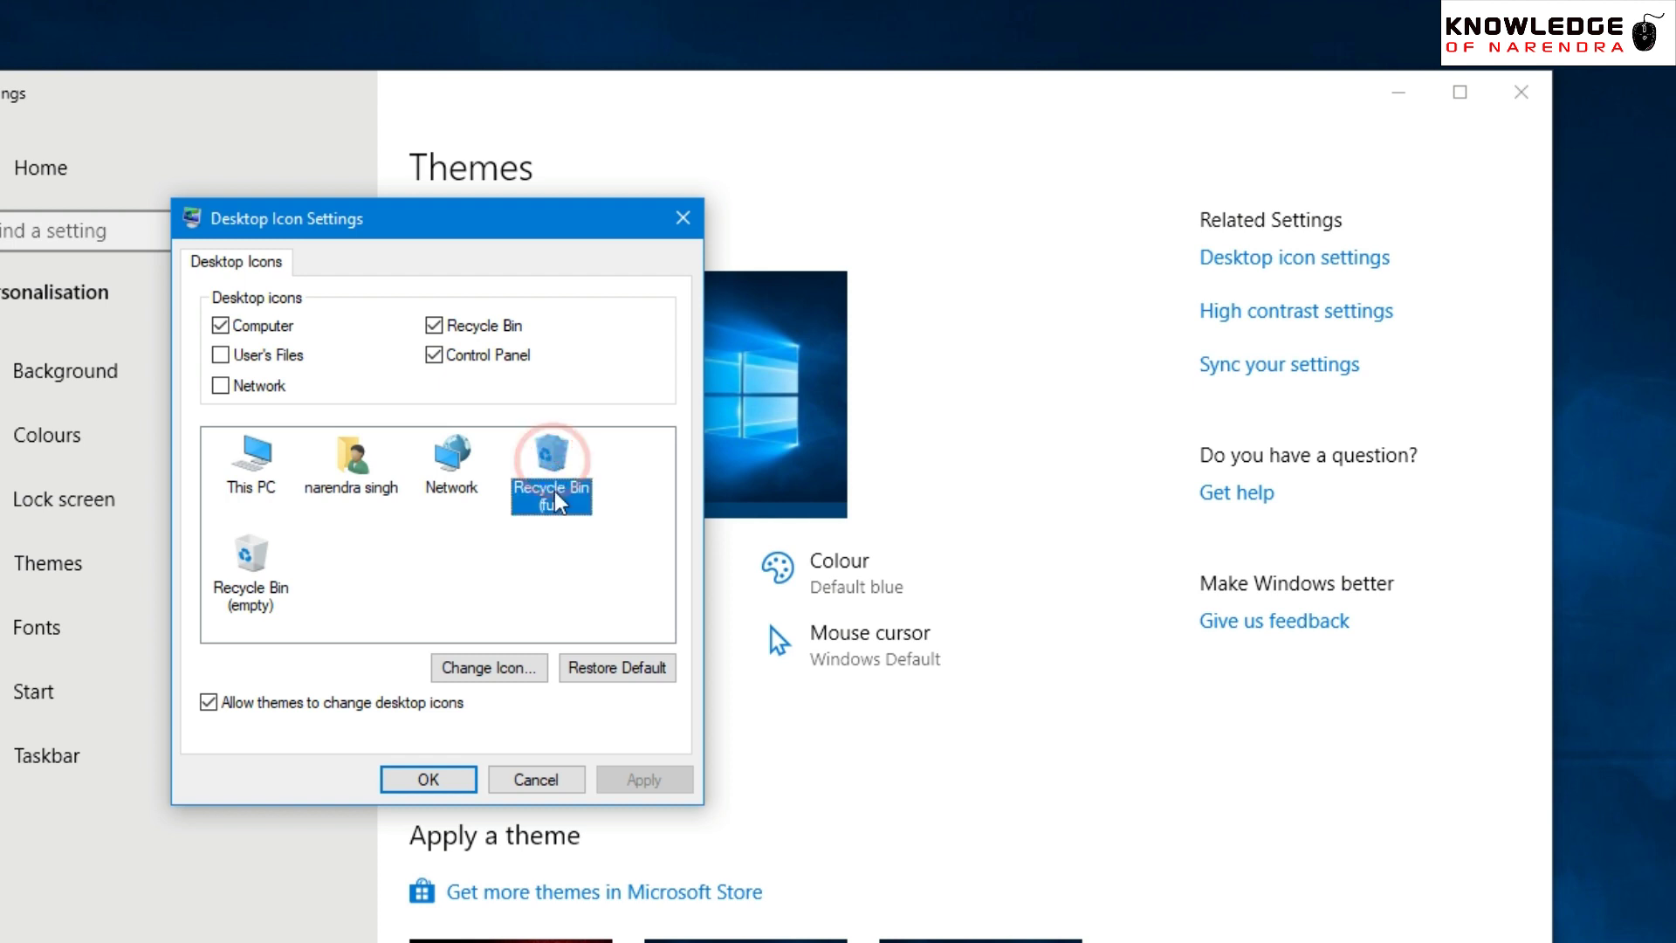
click(484, 667)
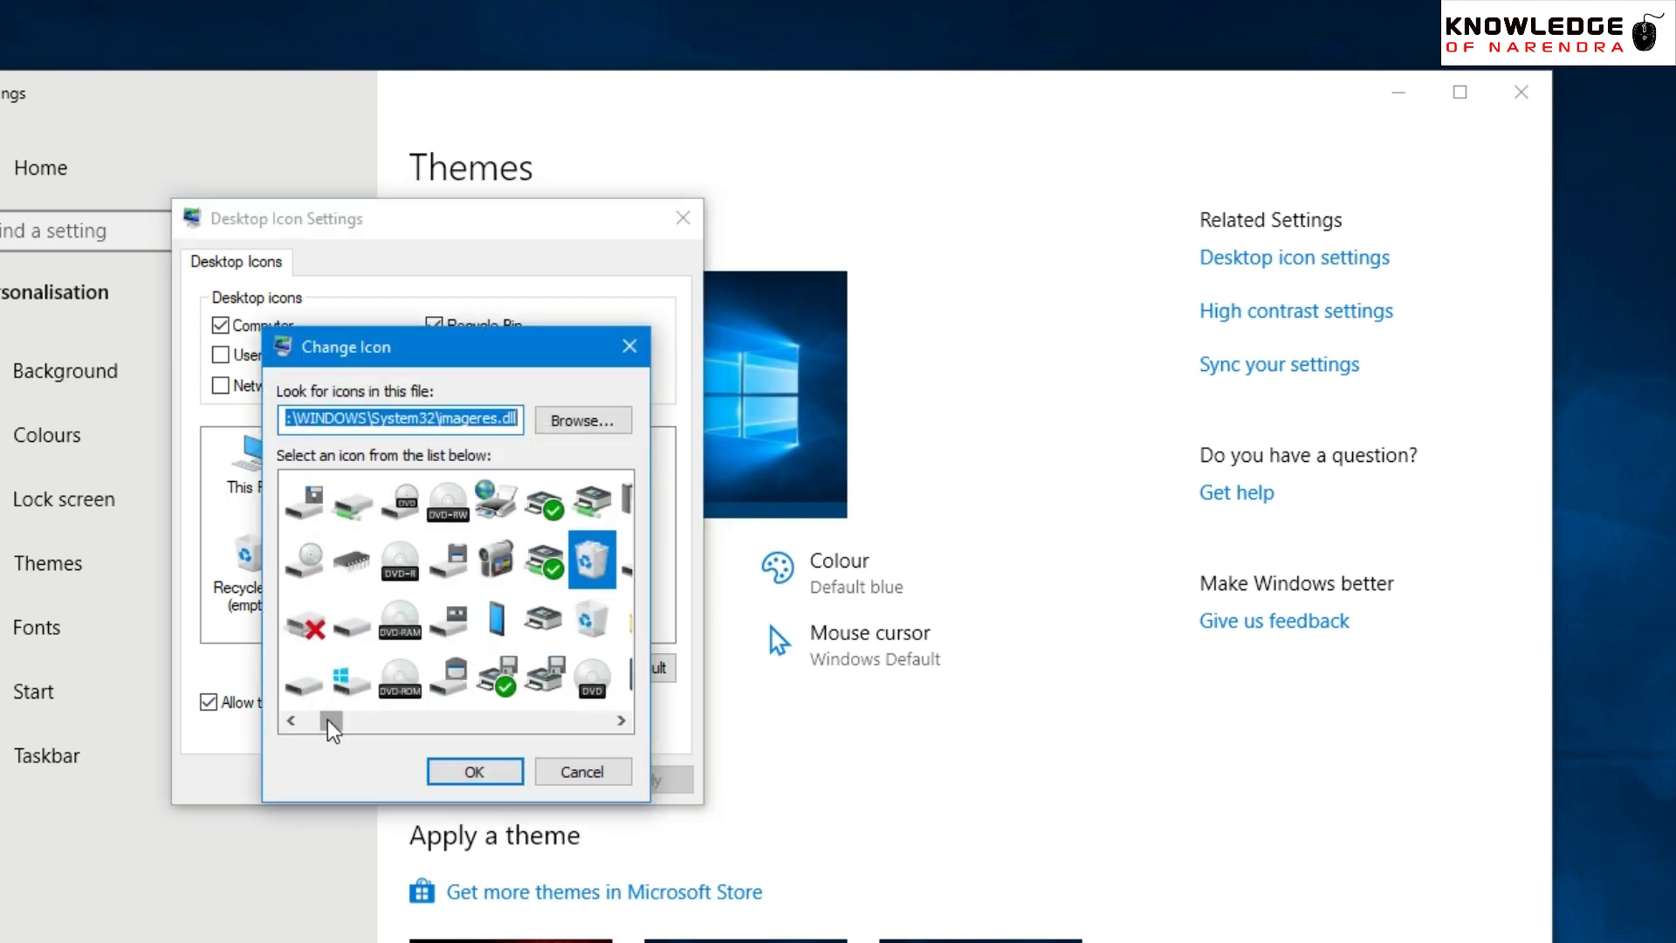
mouse_move(332, 721)
mouse_down()
mouse_move(392, 730)
mouse_move(344, 733)
mouse_up()
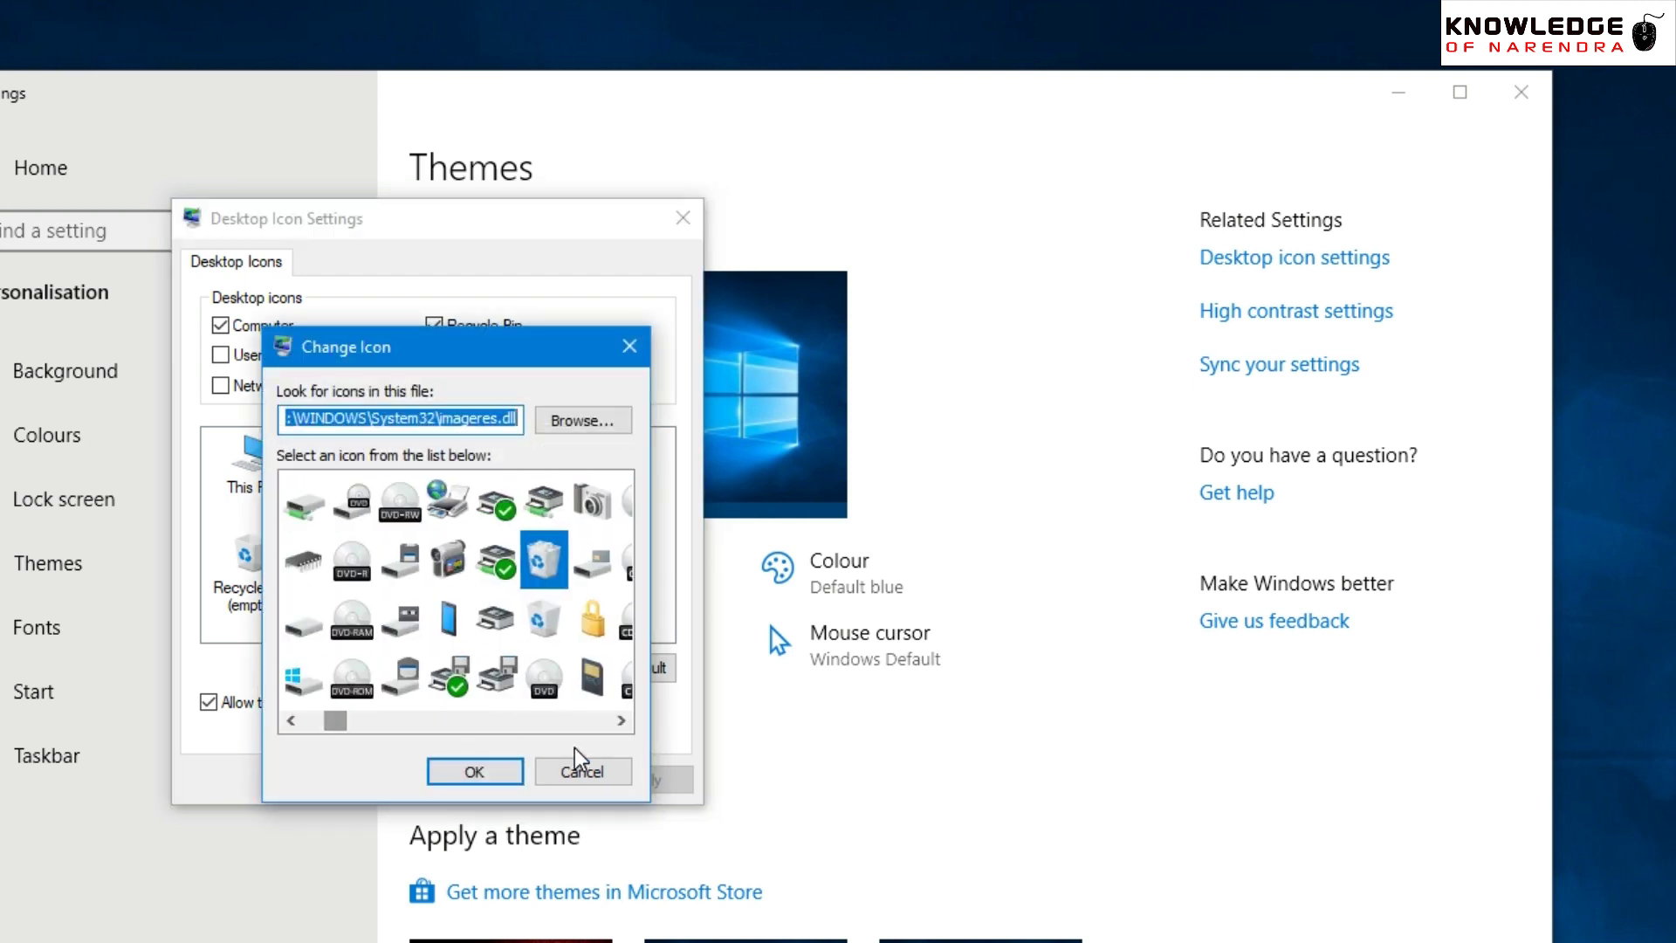
click(583, 773)
Examine the alternative icons for the empty Recycle Bin, then dismiss the desktop icon settings and close Settings without changes
click(262, 589)
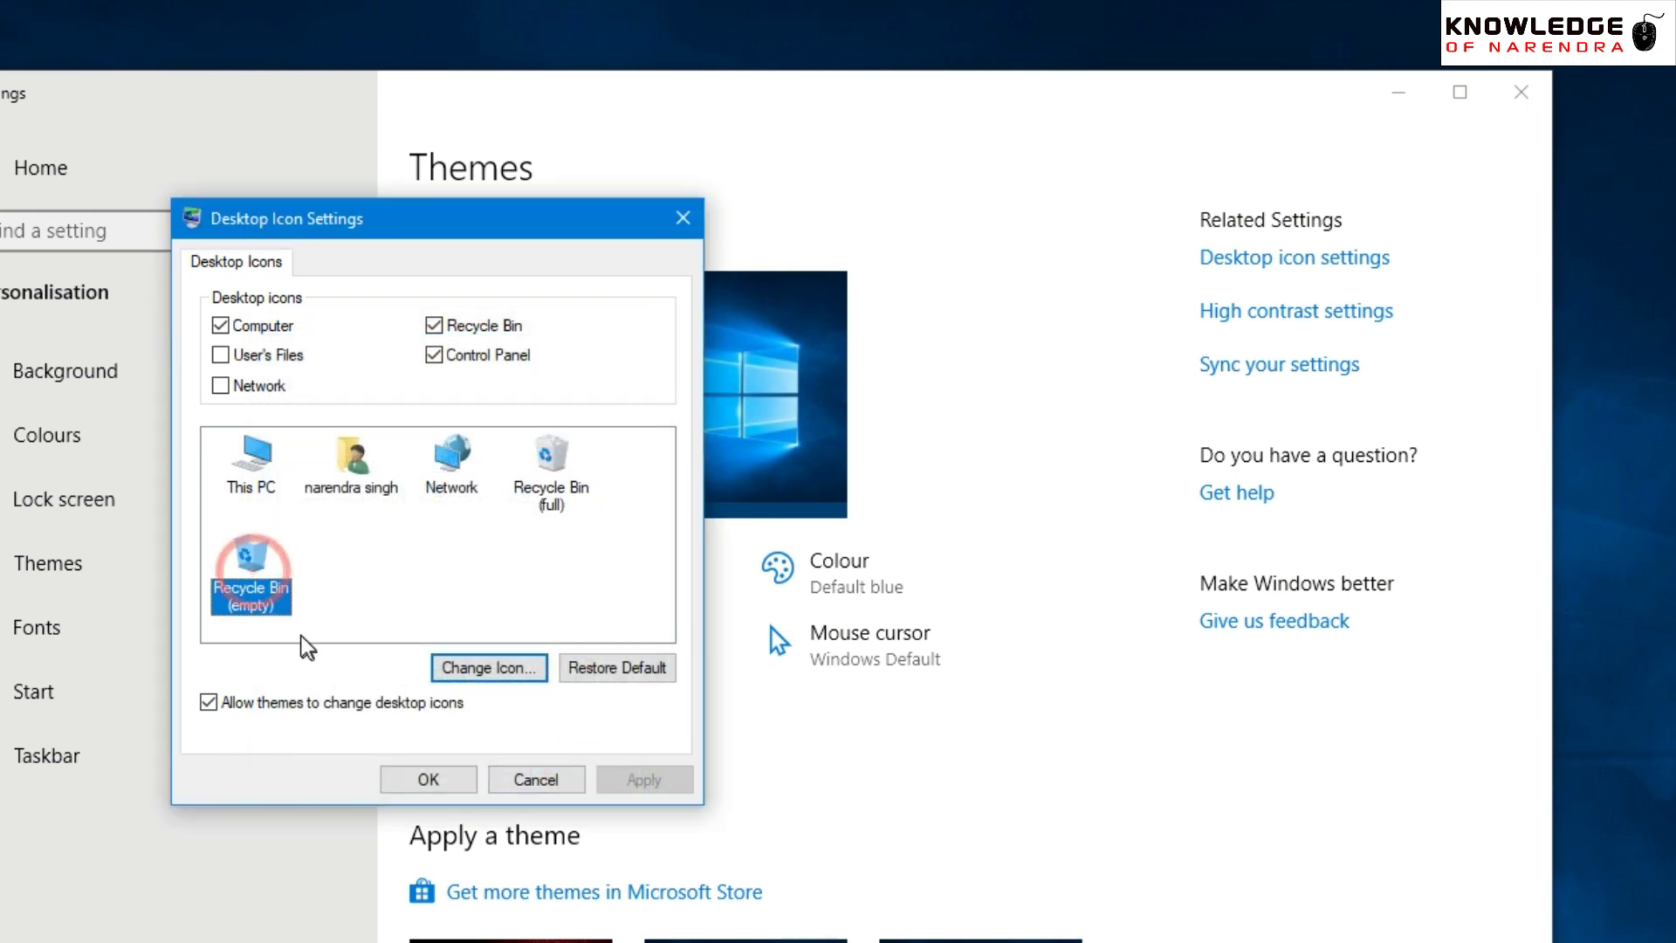
click(471, 667)
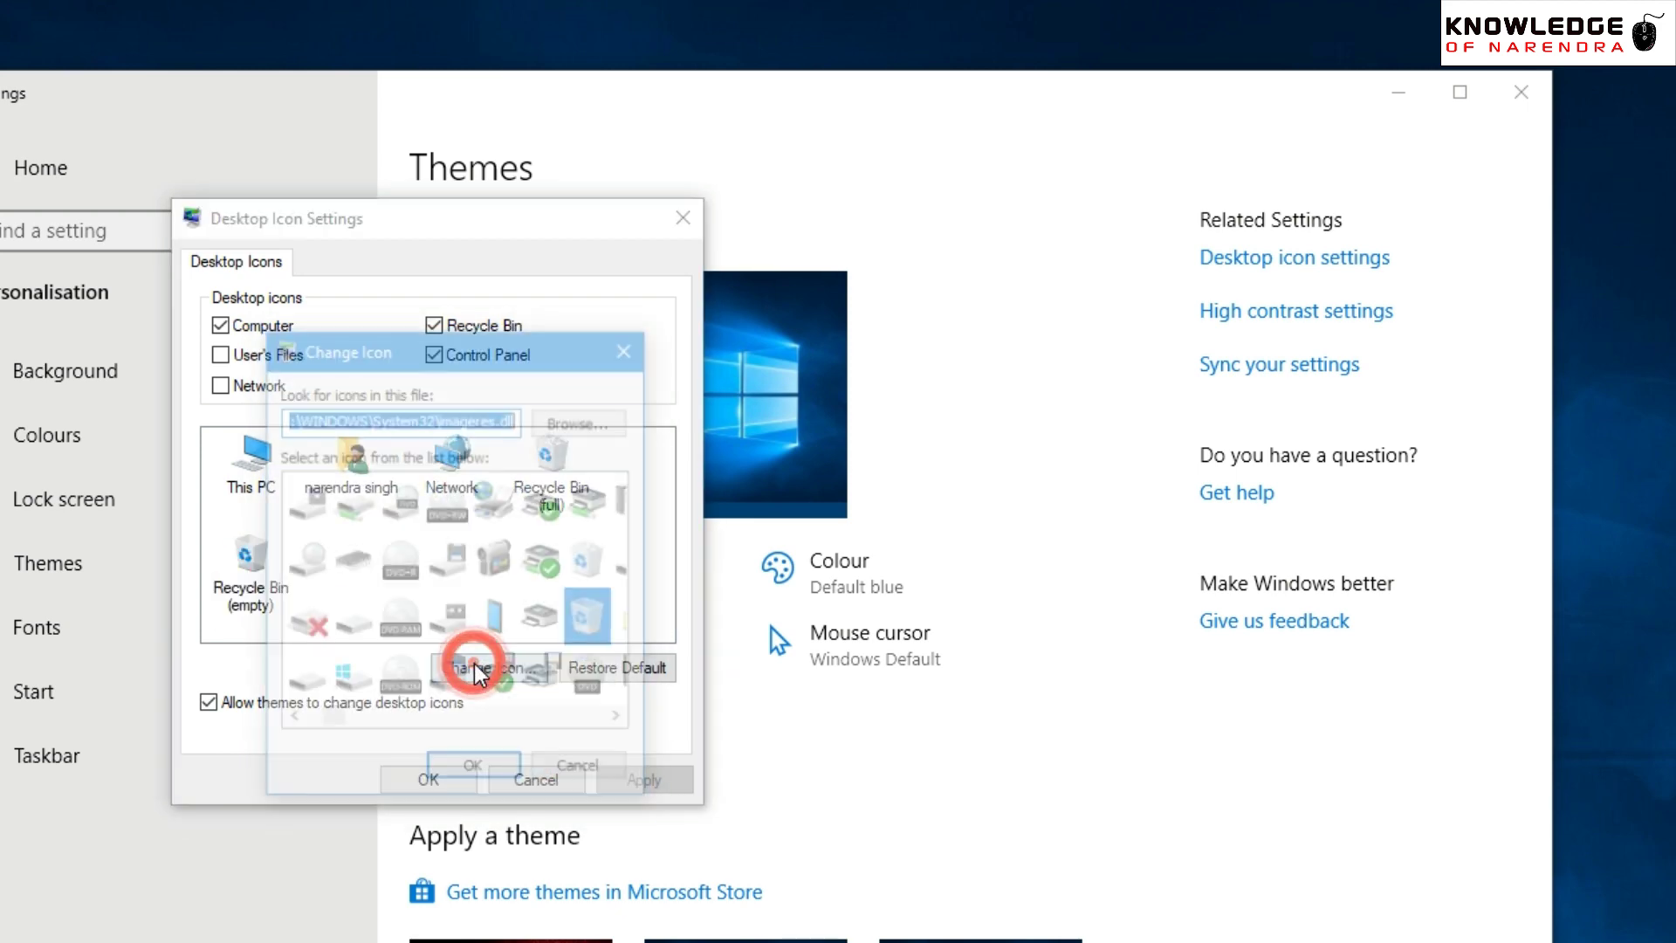
click(559, 772)
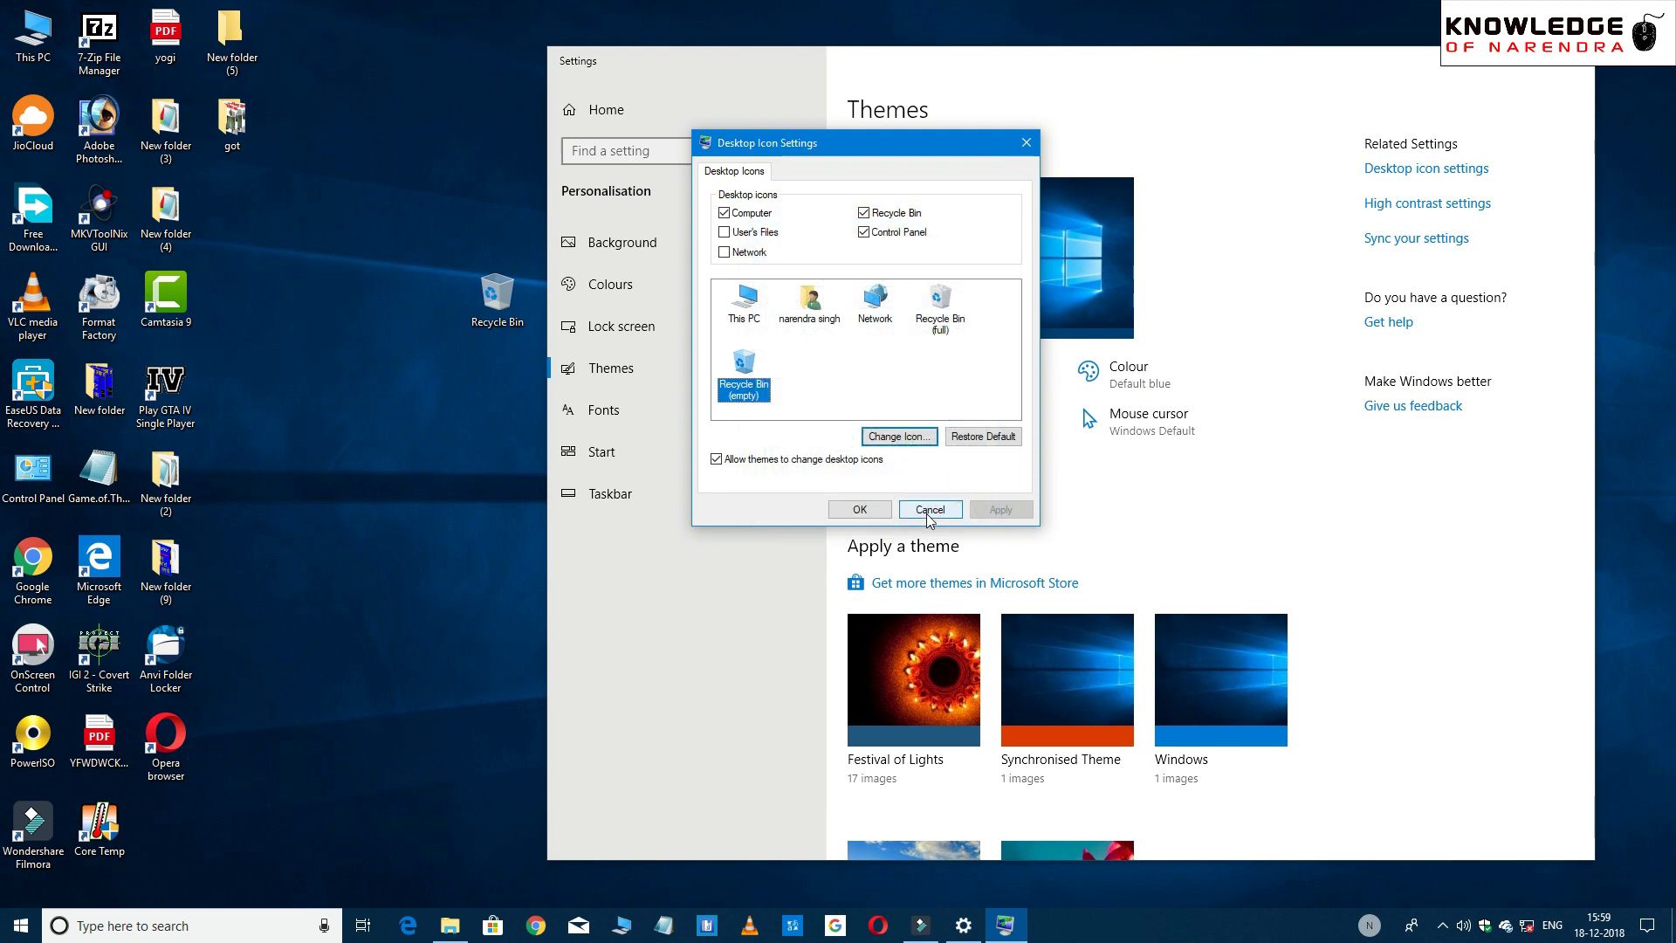
click(534, 785)
click(1571, 60)
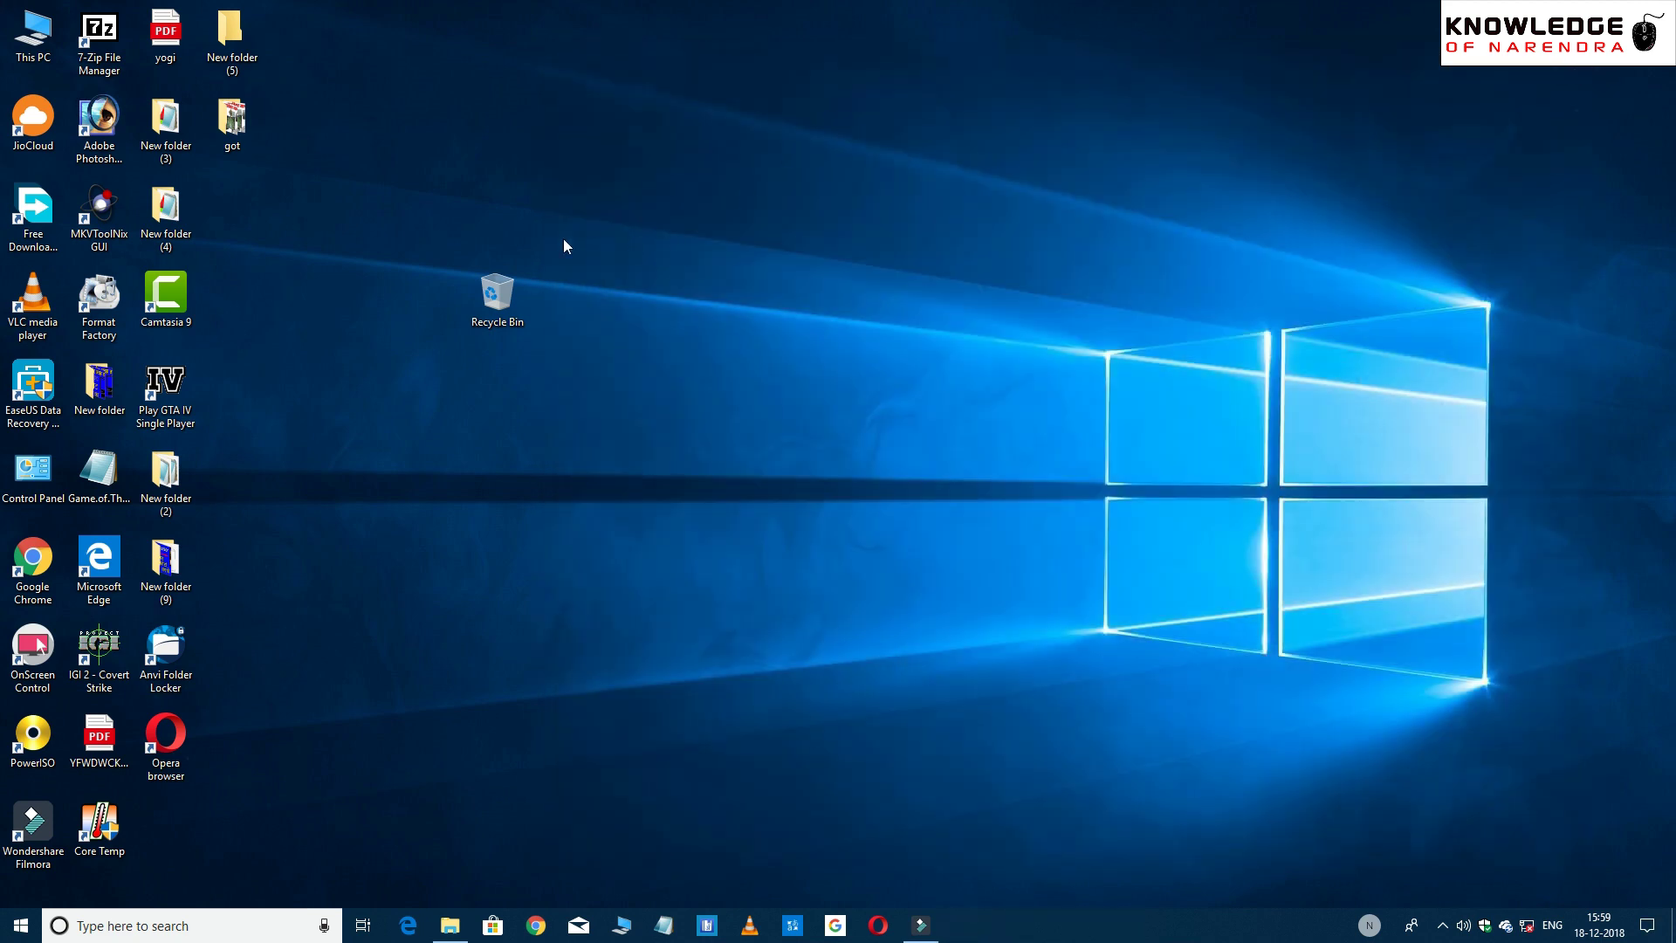